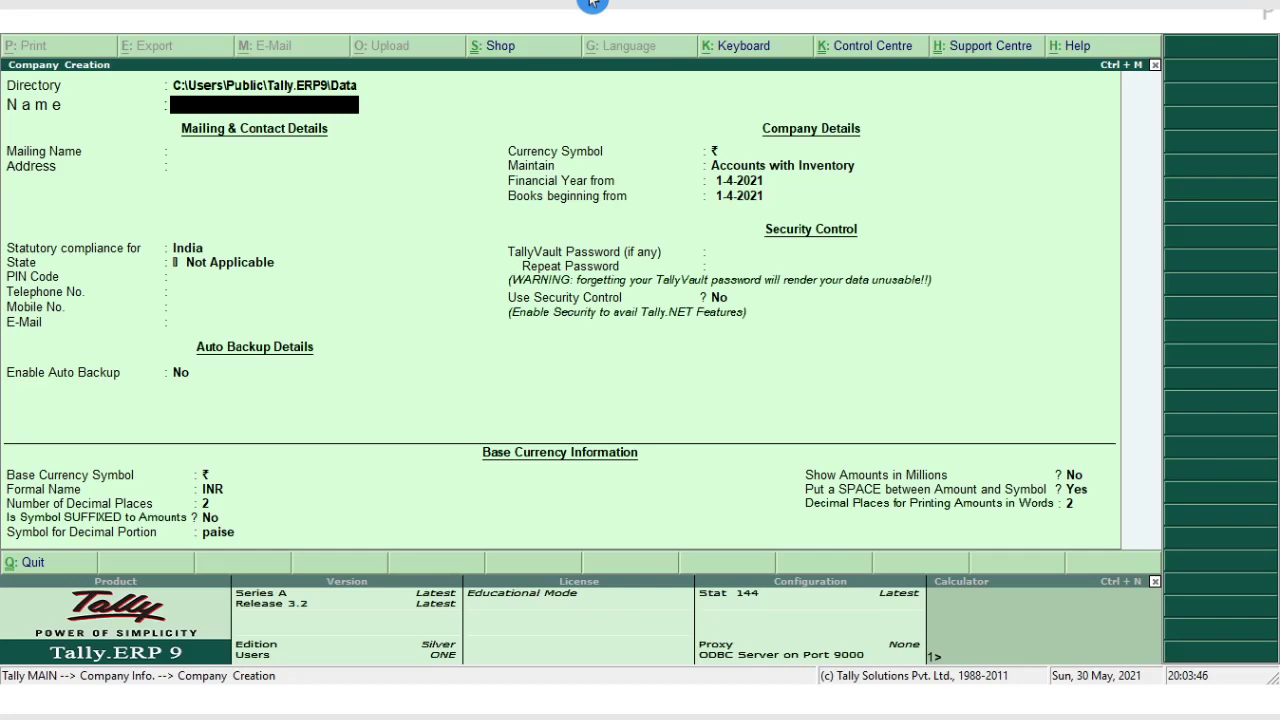
# Name the new company Batch 2021, keep its mailing name, leave the address blank, and set its state to Karnataka.
pyautogui.write('Batch 2021')
pyautogui.press('Return')
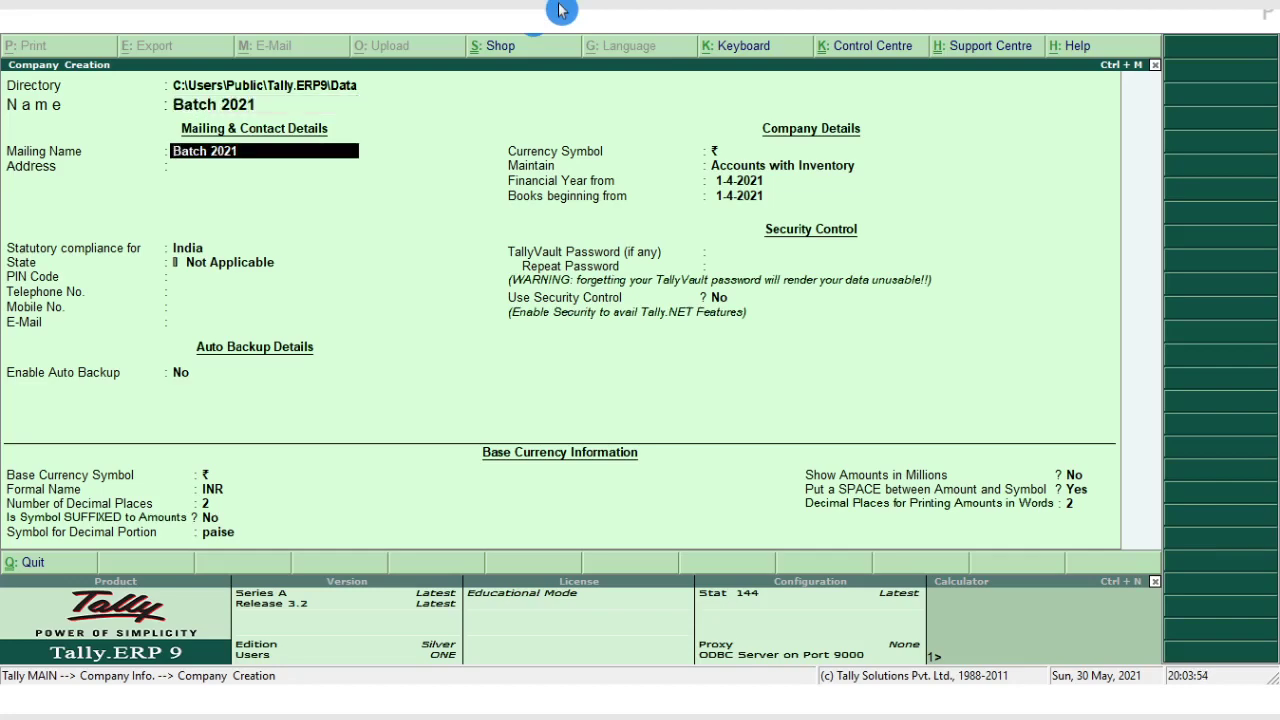
pyautogui.press('Return')
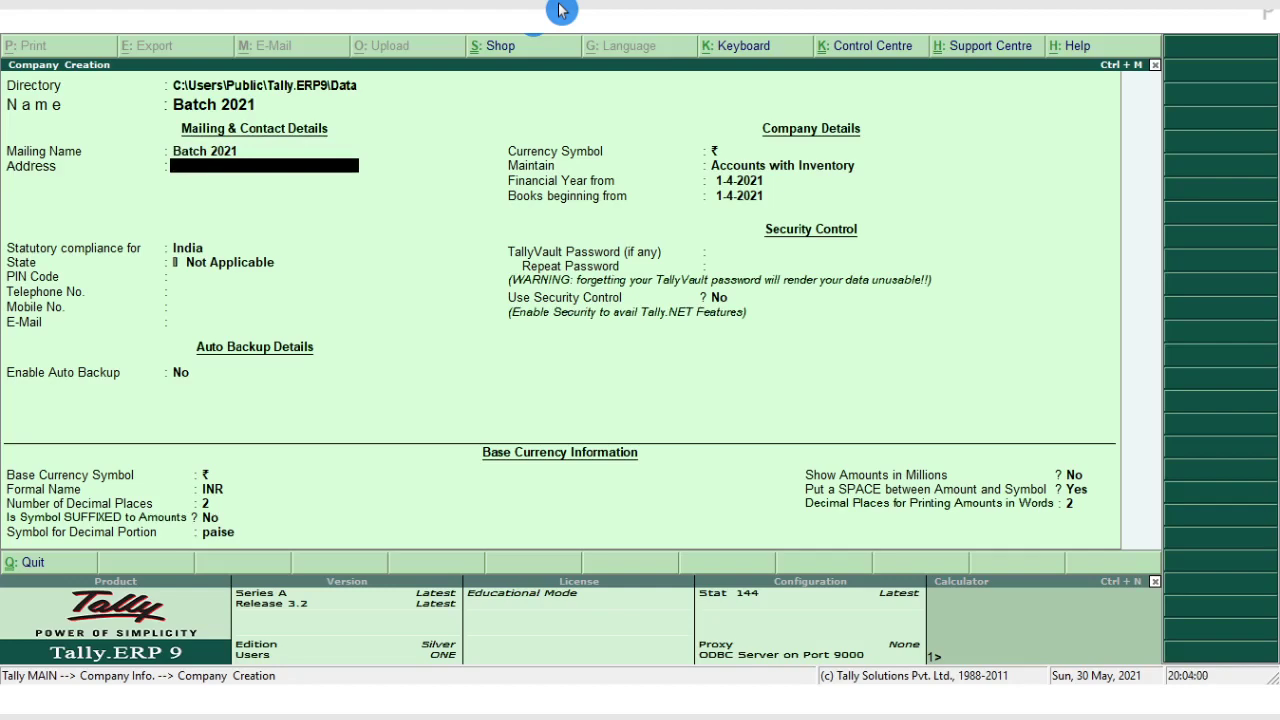
pyautogui.press('Return')
pyautogui.press('Return')
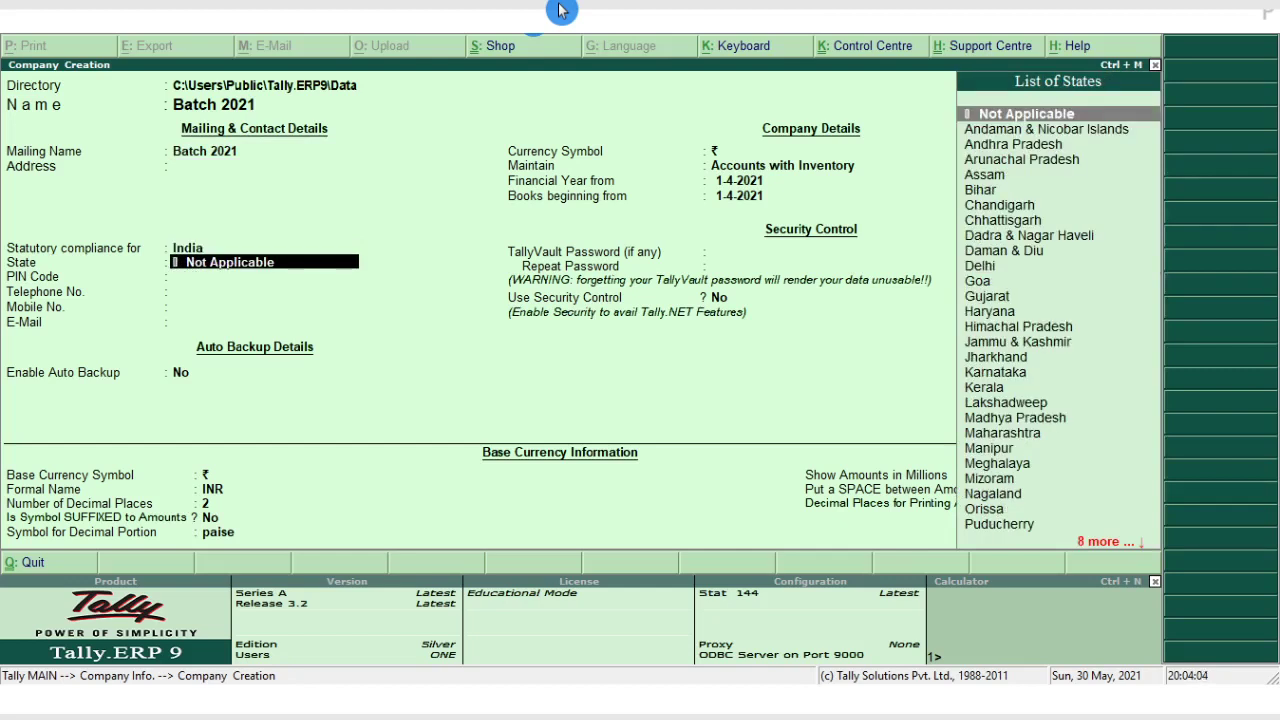
pyautogui.write('ka')
pyautogui.press('Return')
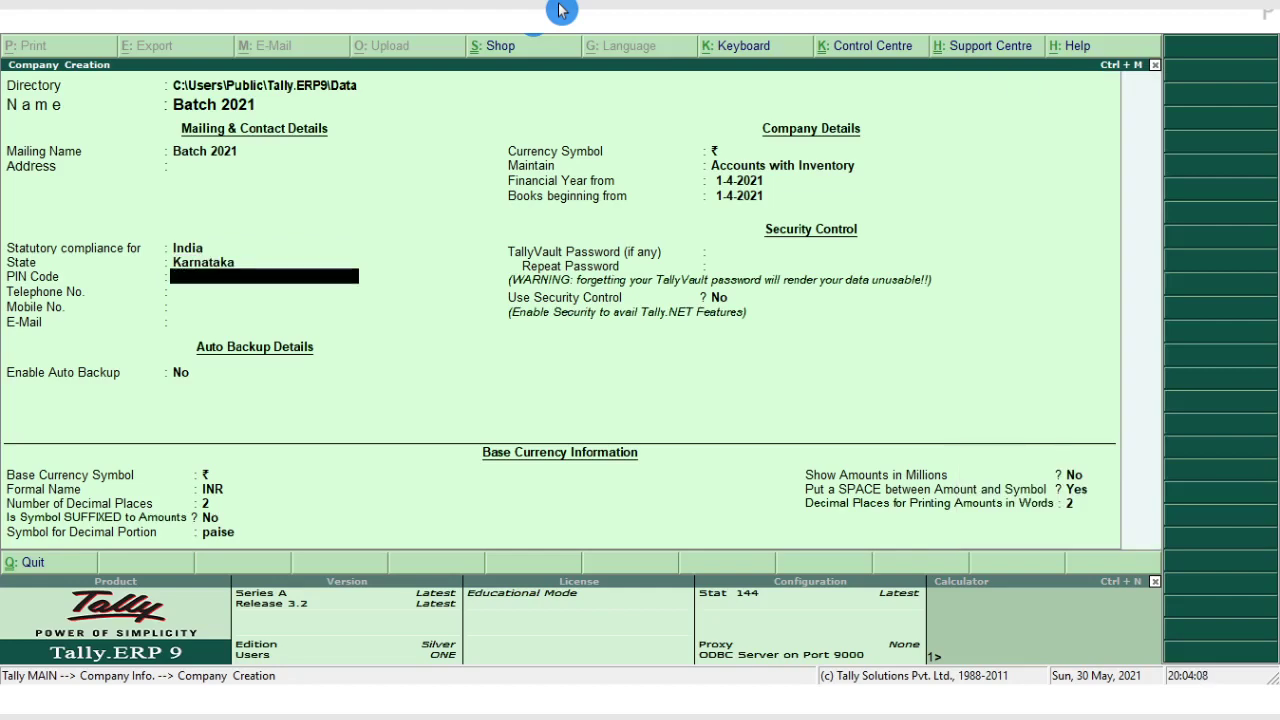
# Leave the contact fields blank, set the company to maintain Accounts only, and save it with the default dates.
pyautogui.press('Return')
pyautogui.press('Return')
pyautogui.press('Return')
pyautogui.press('Return')
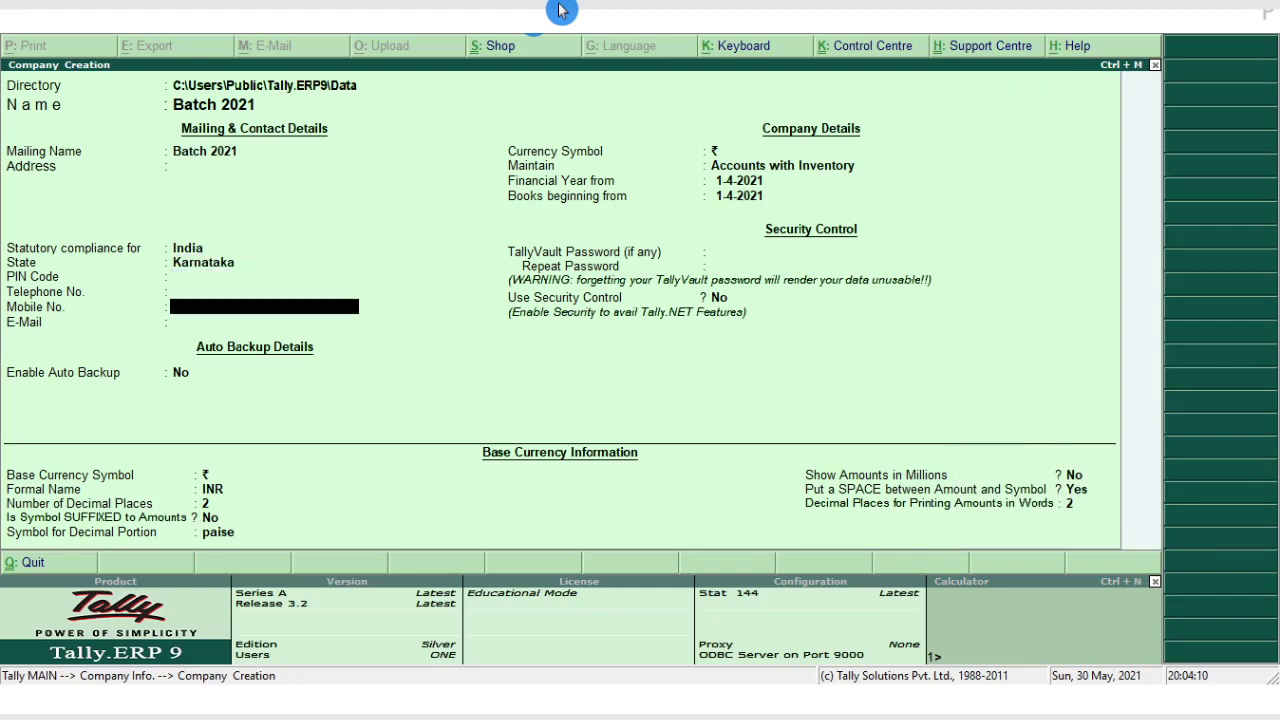
pyautogui.press('Return')
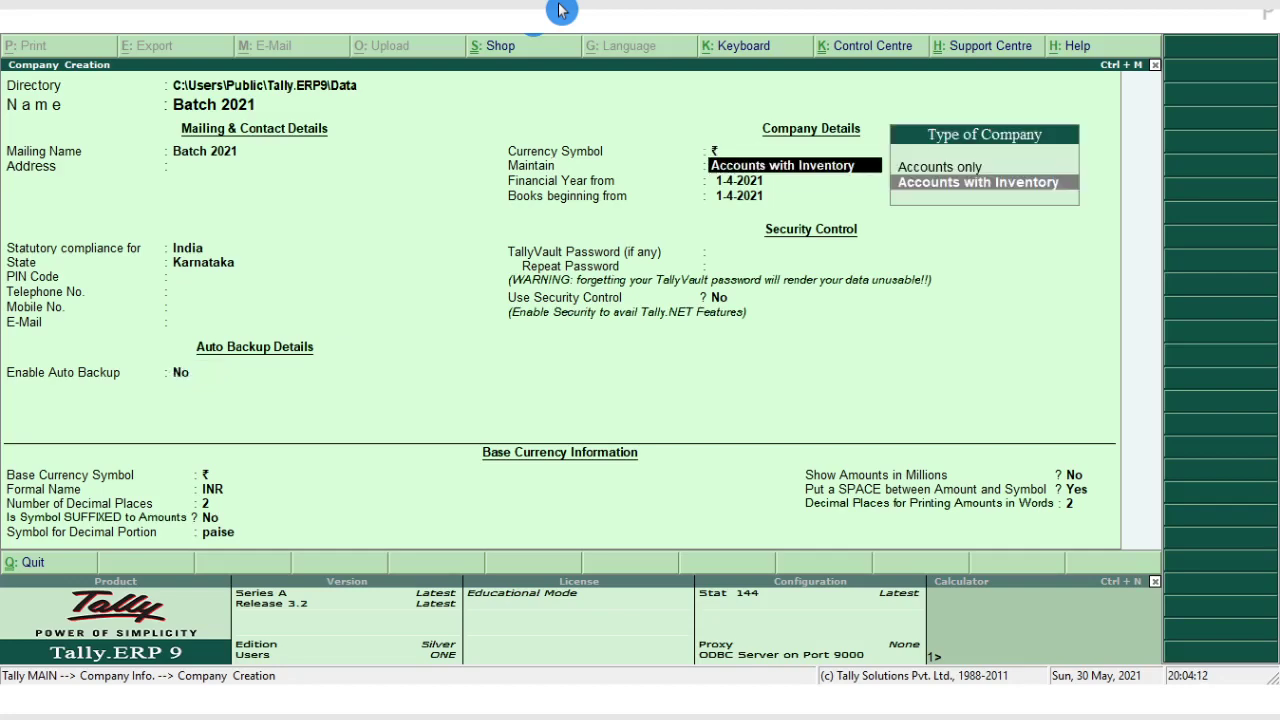
pyautogui.press('Up')
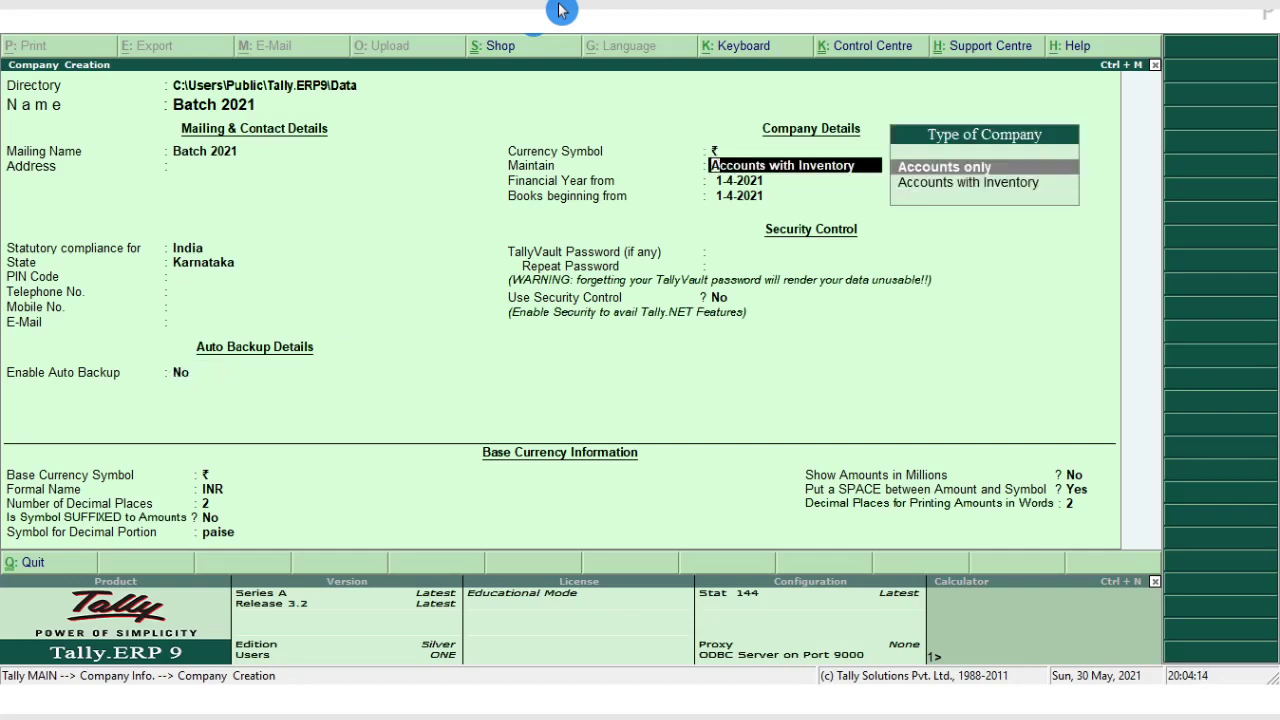
pyautogui.press('Return')
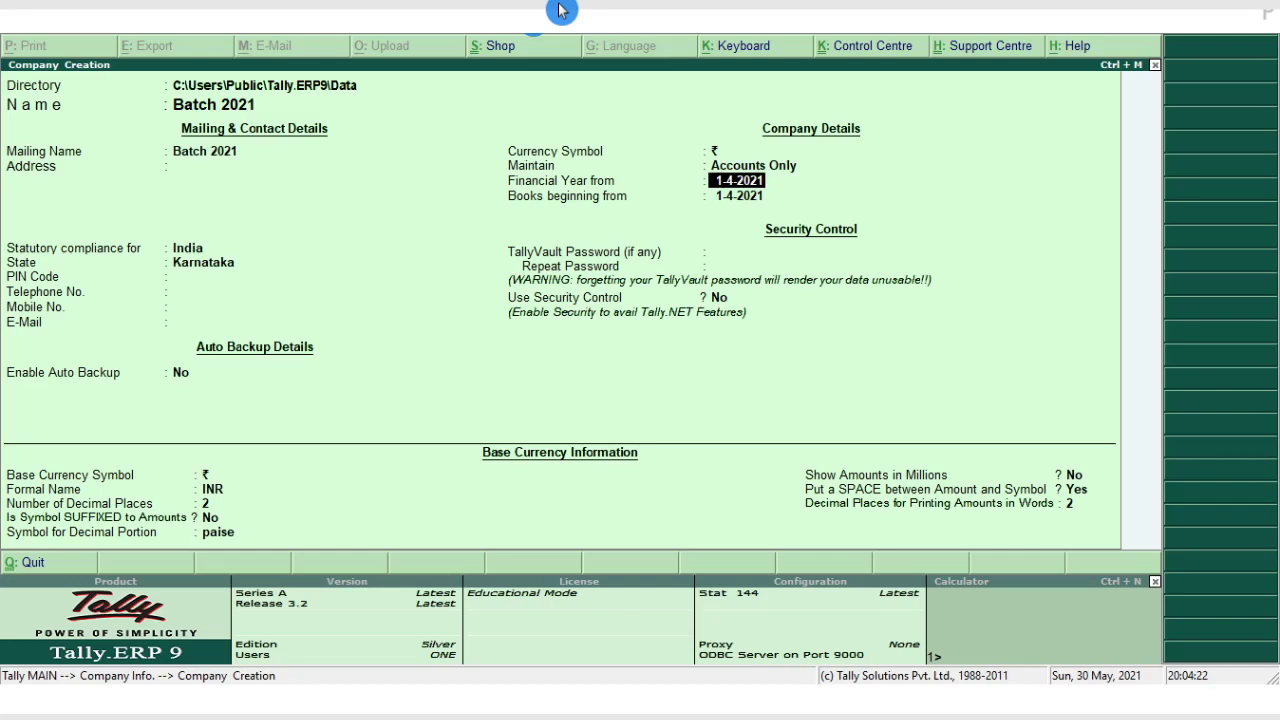
pyautogui.hotkey('ctrl', 'a')
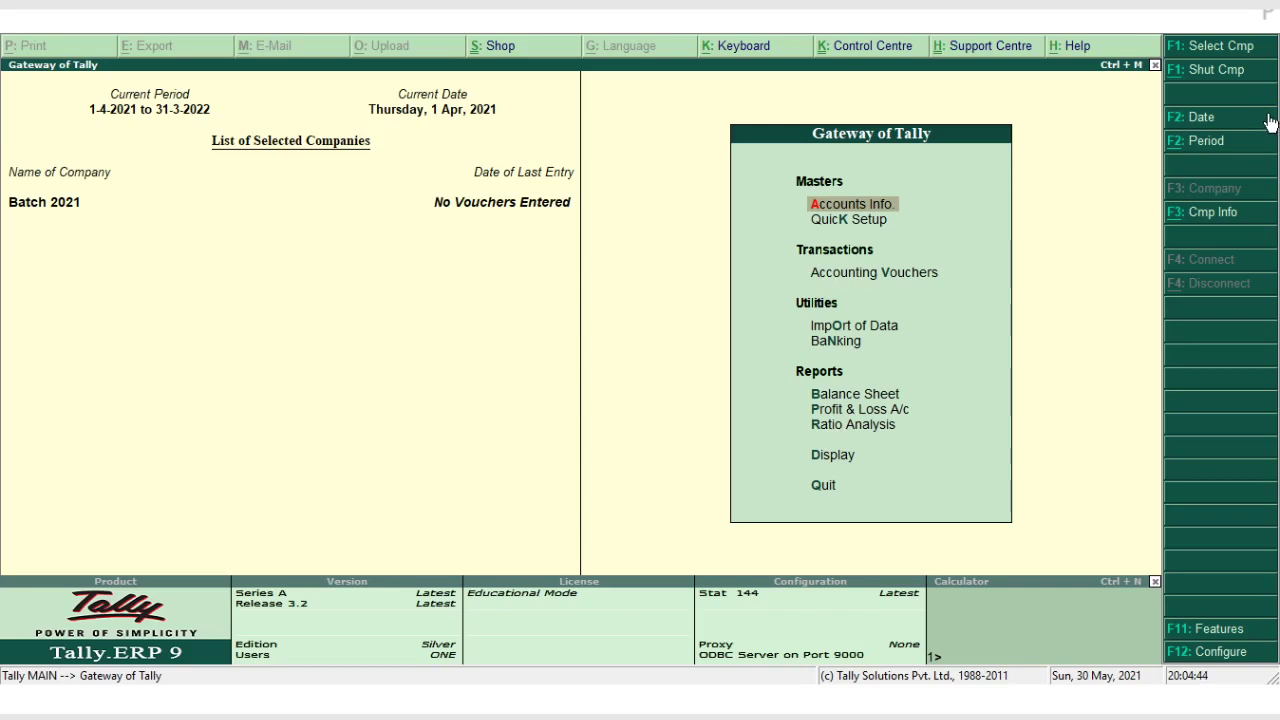
# Display the list of existing ledgers in the Batch 2021 company.
pyautogui.press('Return')
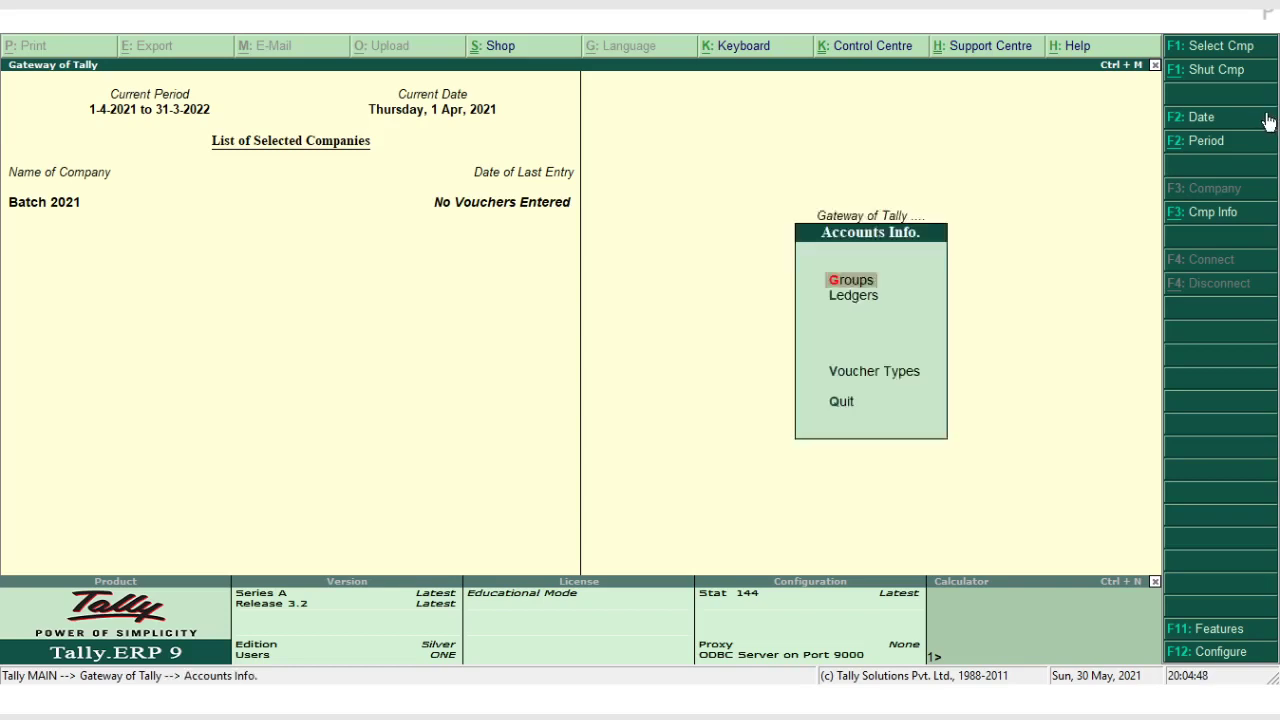
pyautogui.press('Down')
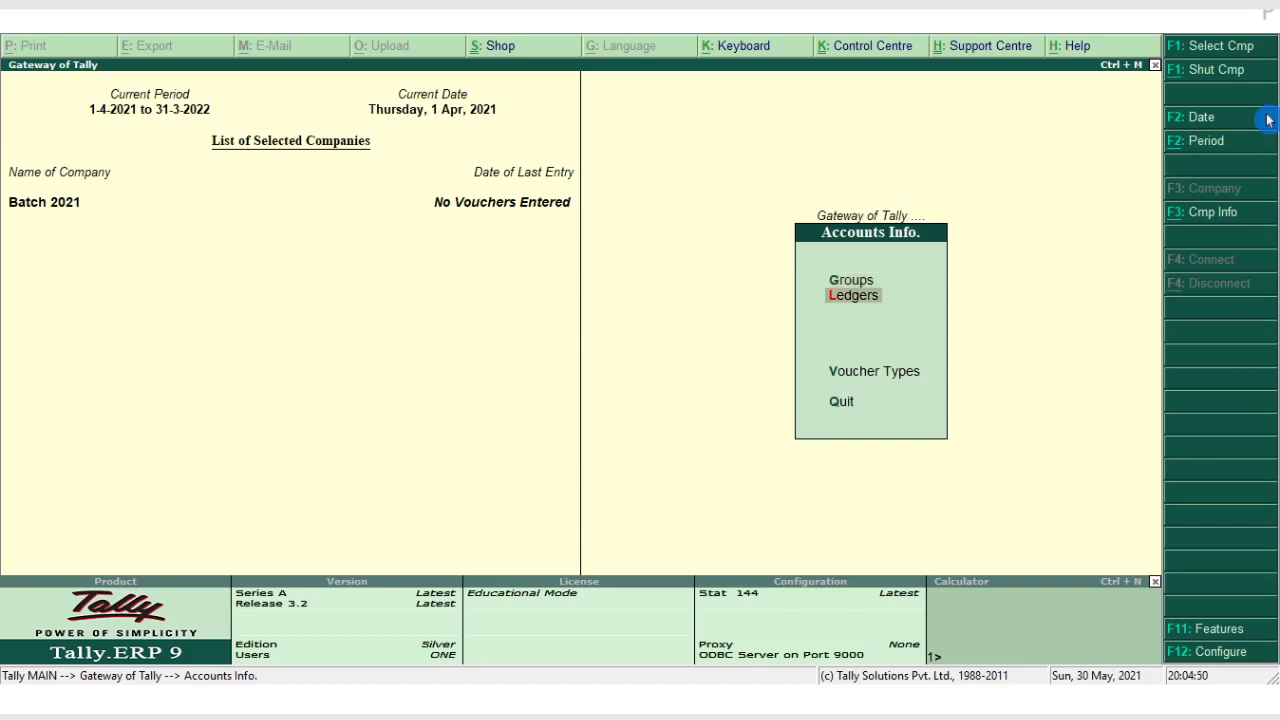
pyautogui.press('Return')
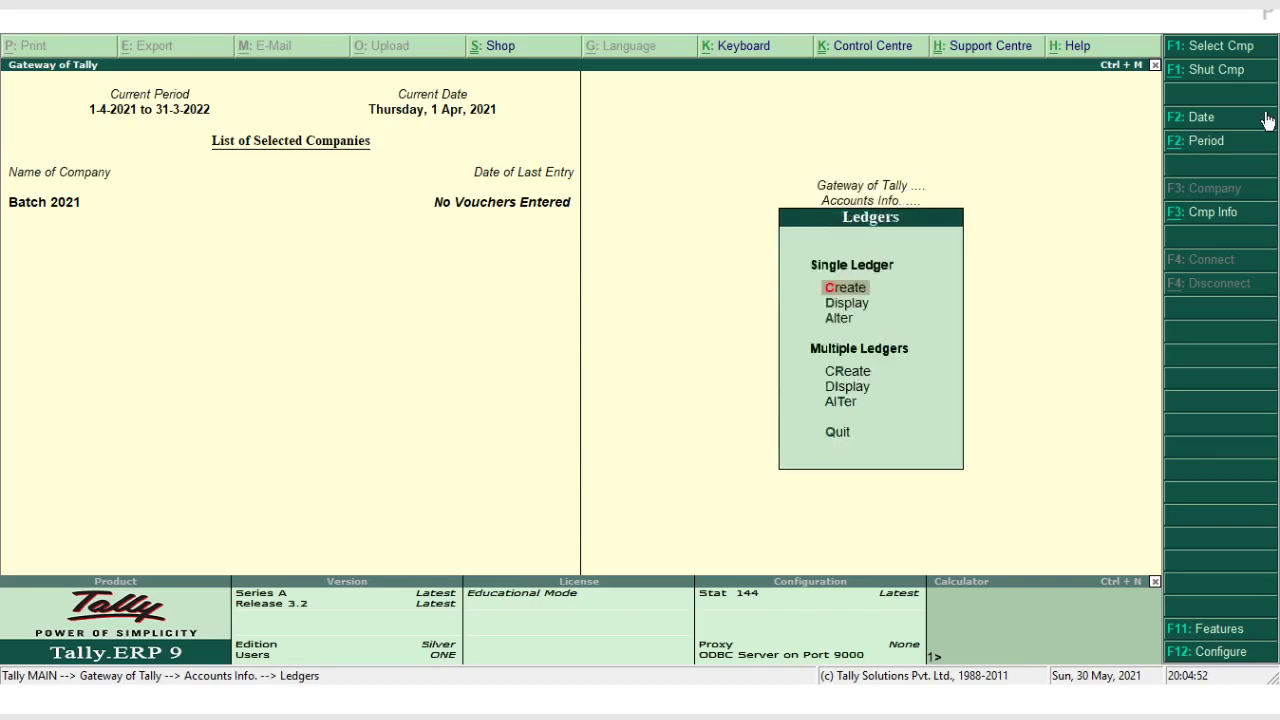
pyautogui.press('Return')
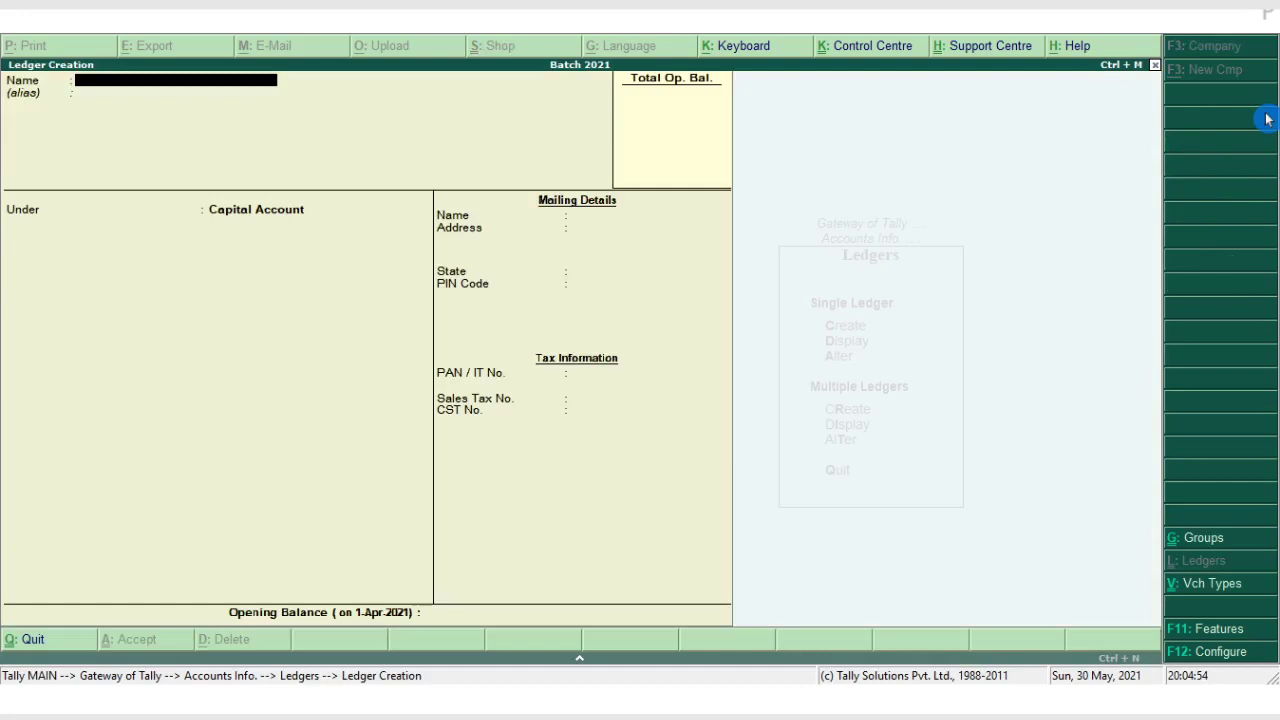
pyautogui.press('Escape')
pyautogui.press('Return')
pyautogui.press('Down')
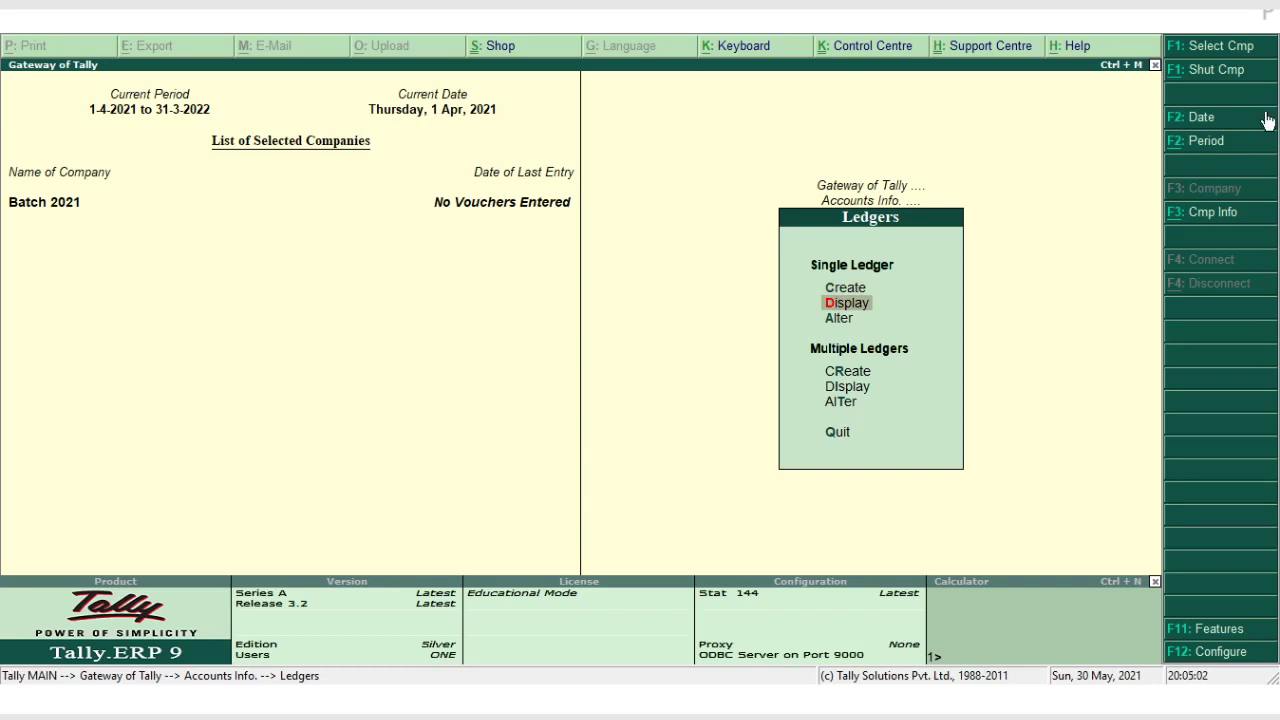
pyautogui.press('Return')
pyautogui.click(1267, 120)
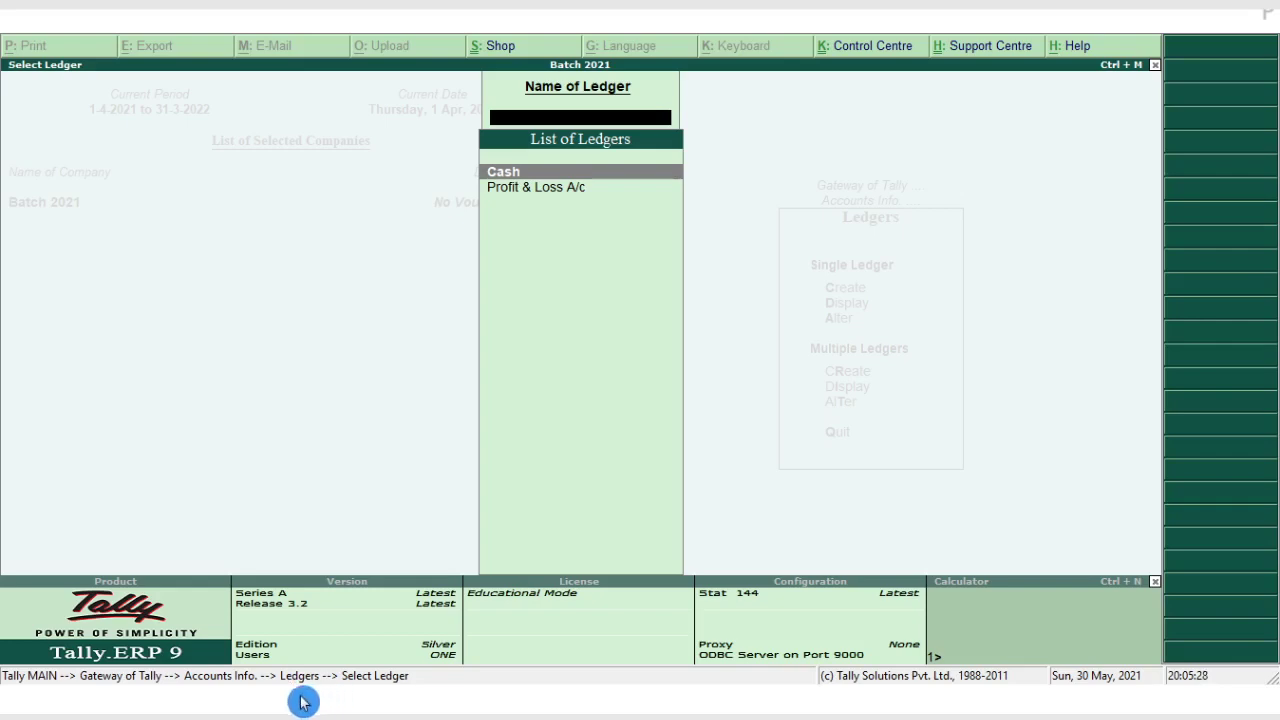
# Check the opening cash balance in the exercise document, return to Tally, and close the ledger list.
pyautogui.hotkey('alt', 'Tab')
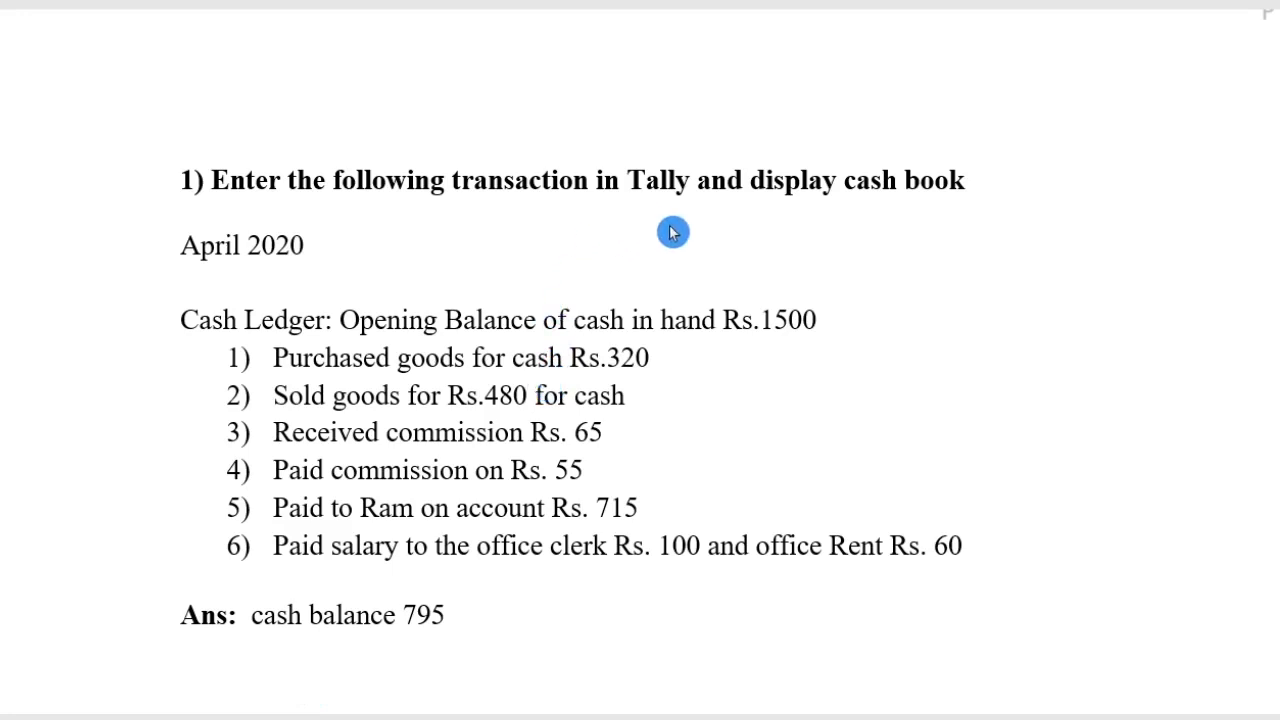
pyautogui.click(323, 705)
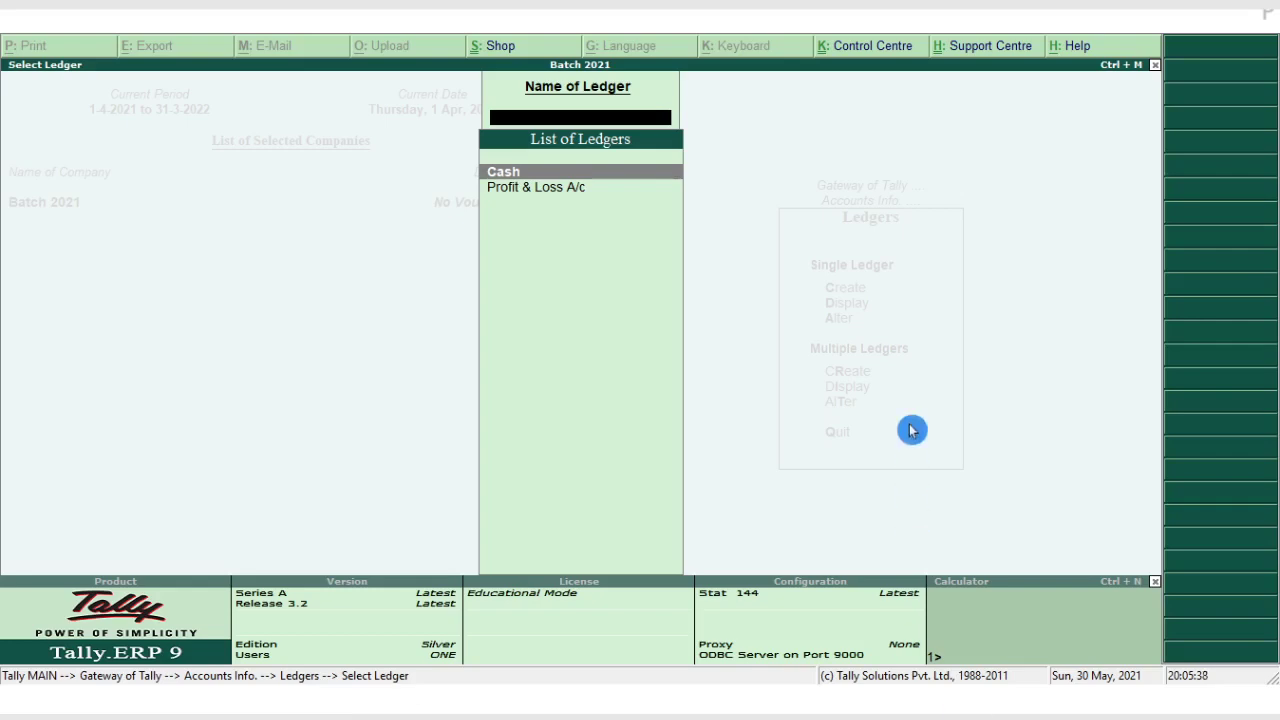
pyautogui.press('Escape')
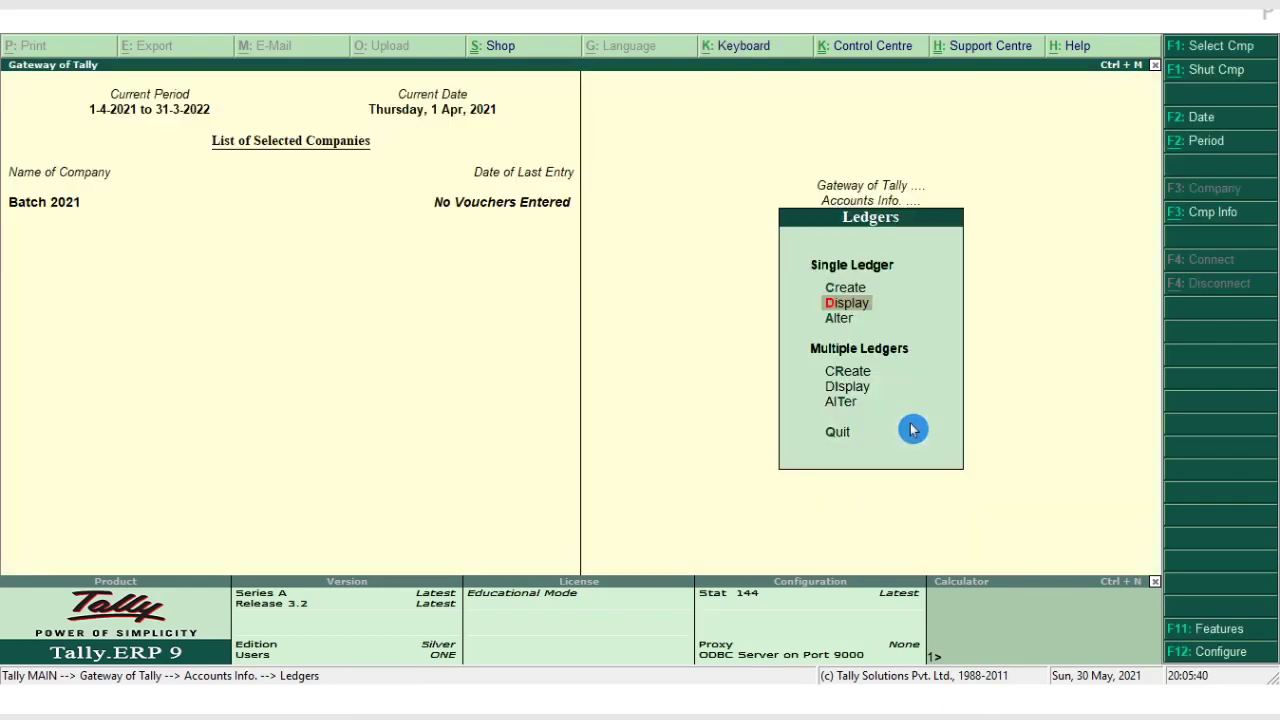
# Alter the Cash ledger to have an opening balance of 1,500.00 Dr and accept the change.
pyautogui.press('Escape')
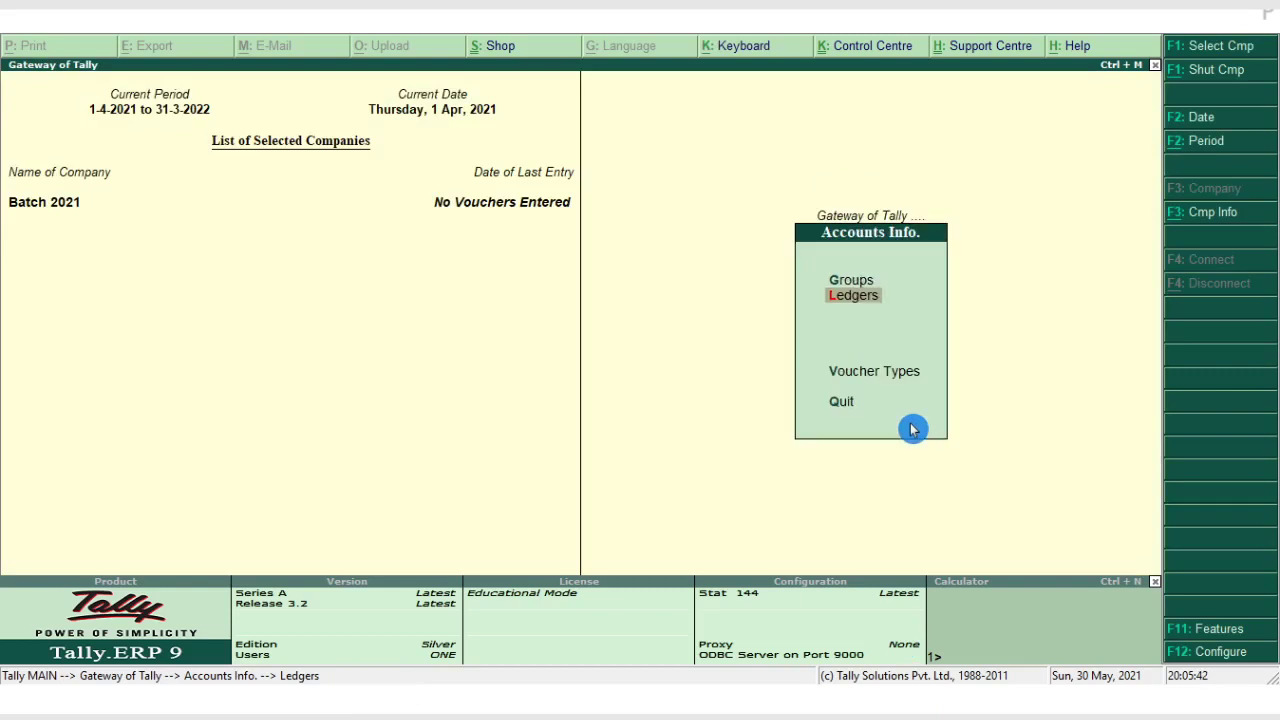
pyautogui.press('Return')
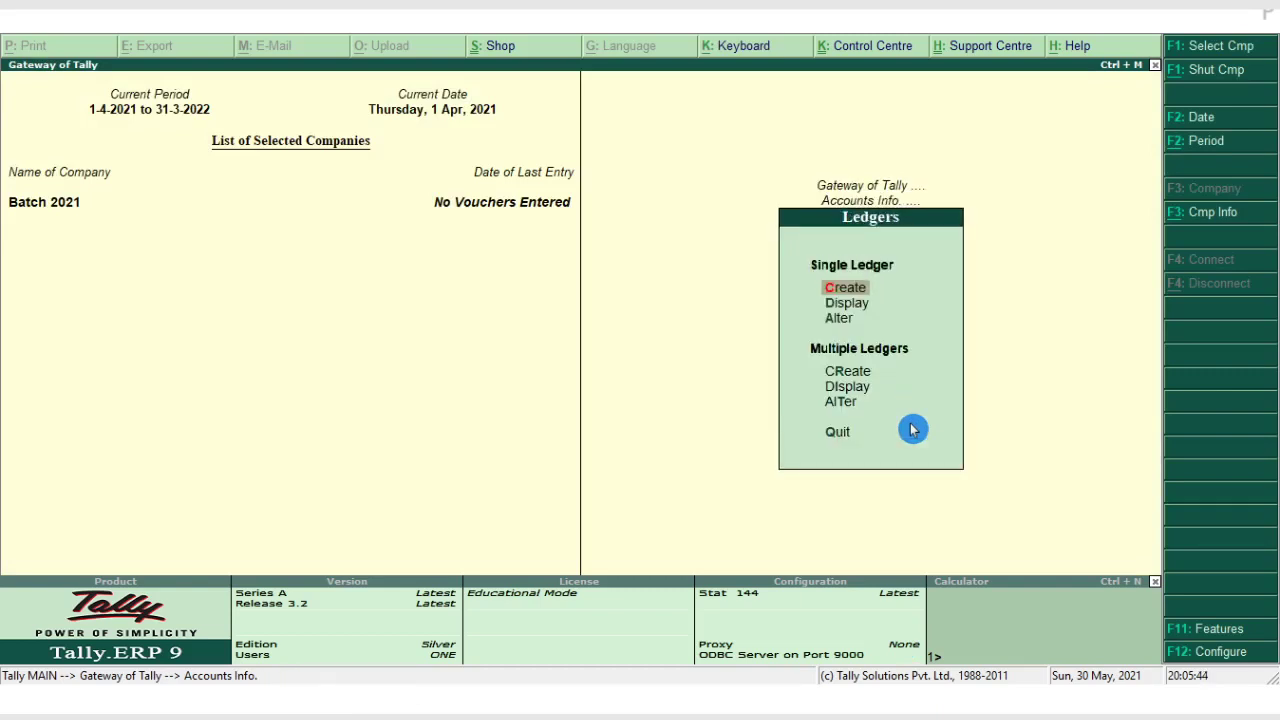
pyautogui.press('Down')
pyautogui.press('Down')
pyautogui.press('Return')
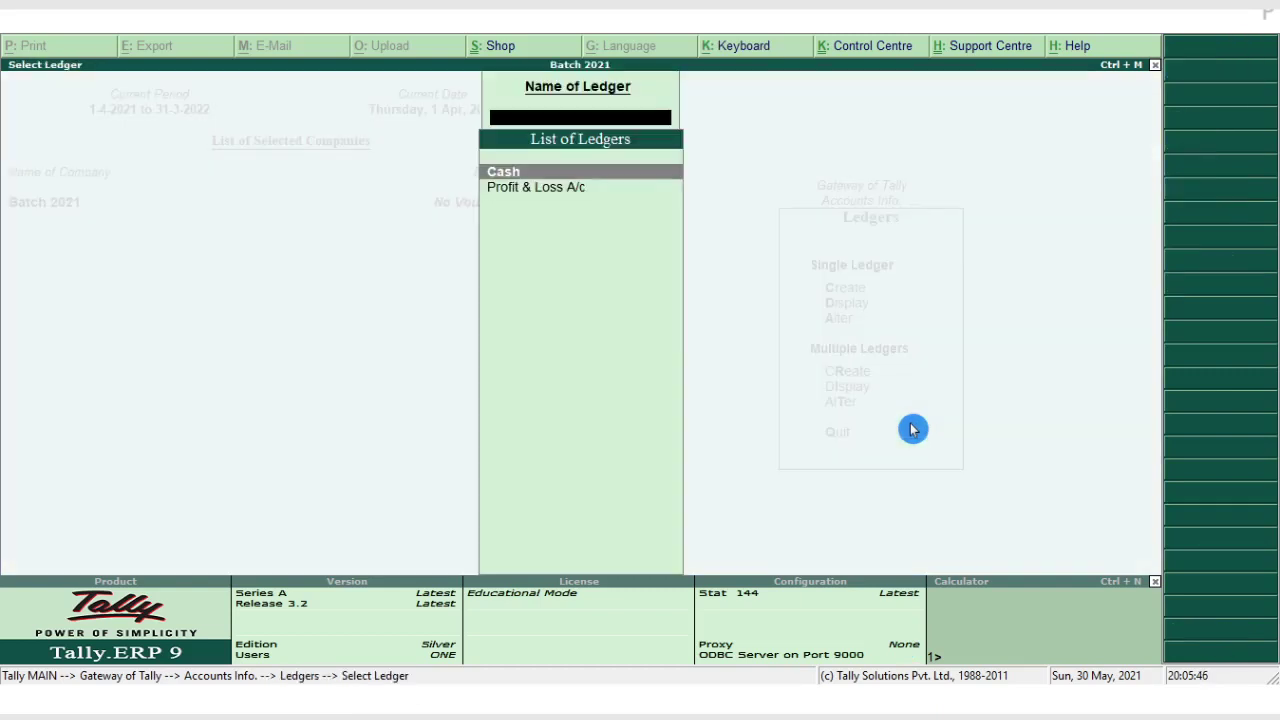
pyautogui.press('Return')
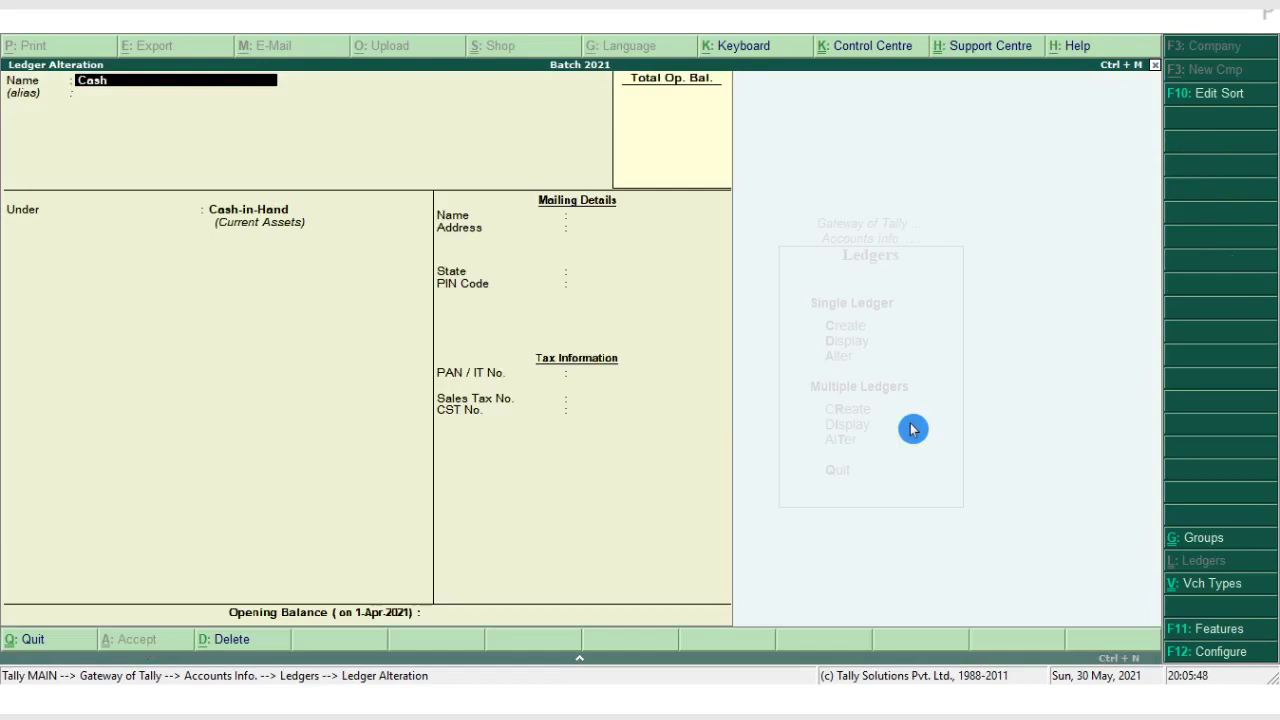
pyautogui.press('Return')
pyautogui.press('Return')
pyautogui.press('Return')
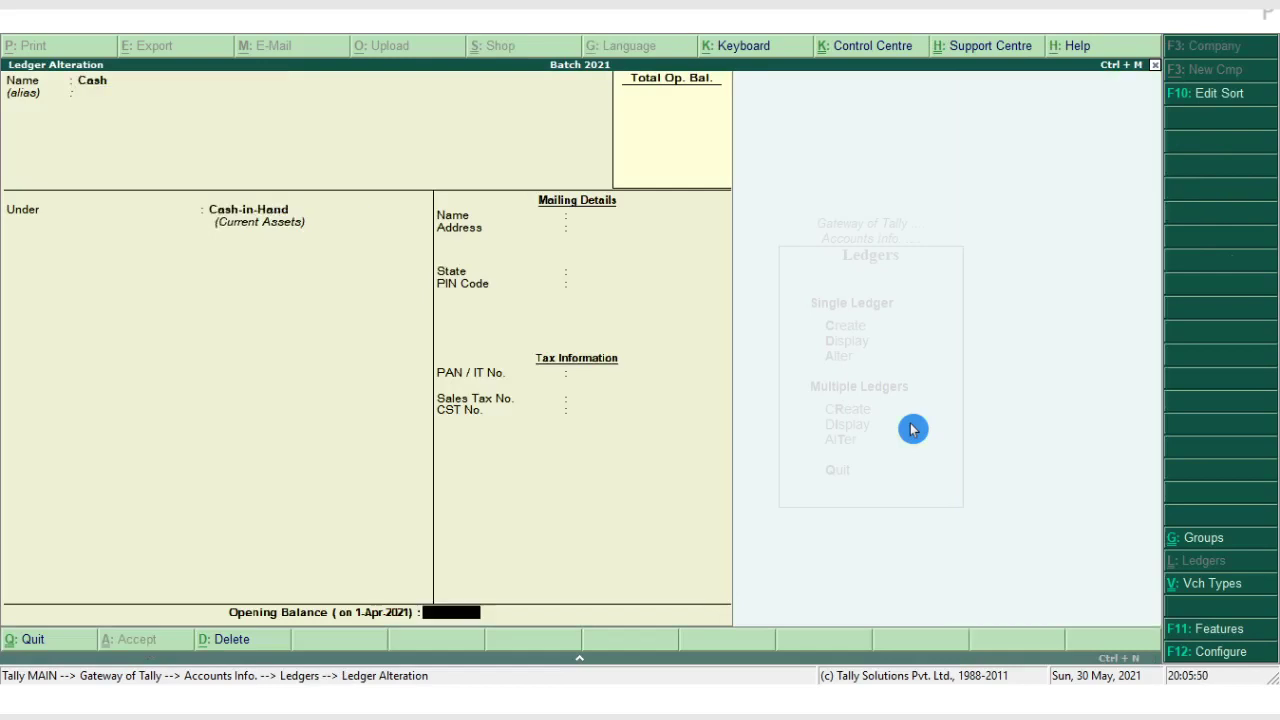
pyautogui.write('1500')
pyautogui.press('Return')
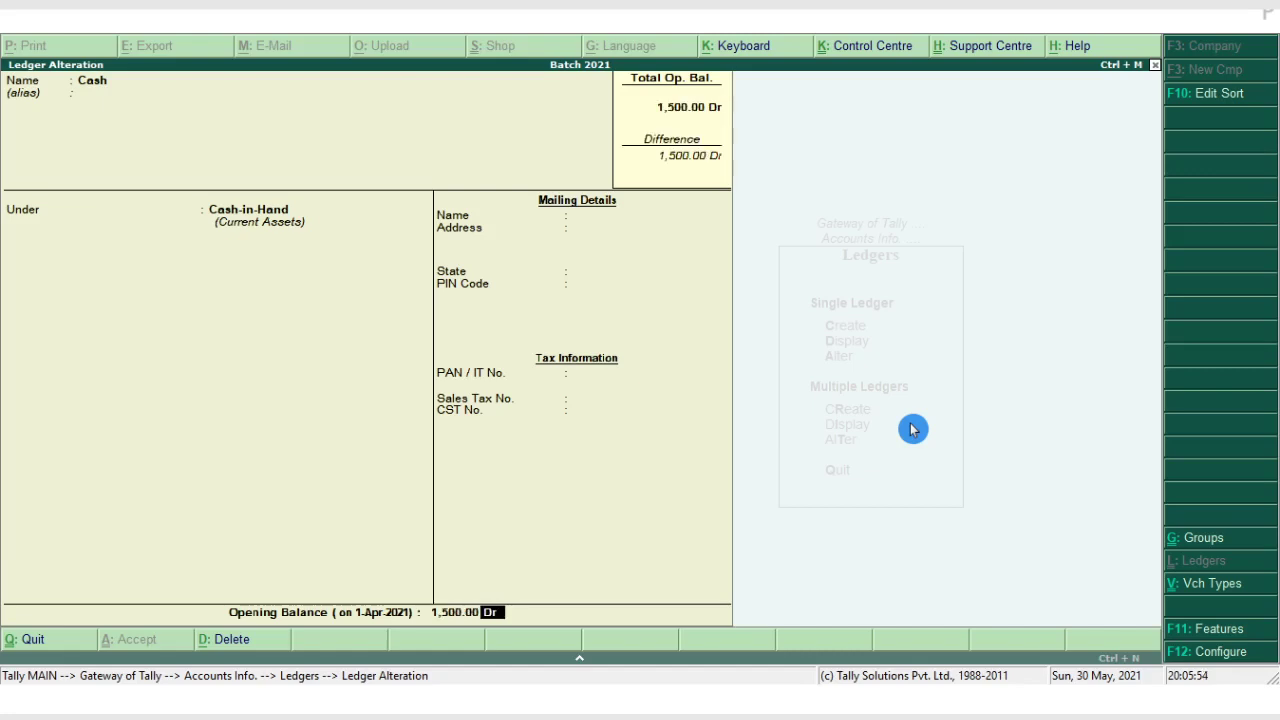
pyautogui.press('Return')
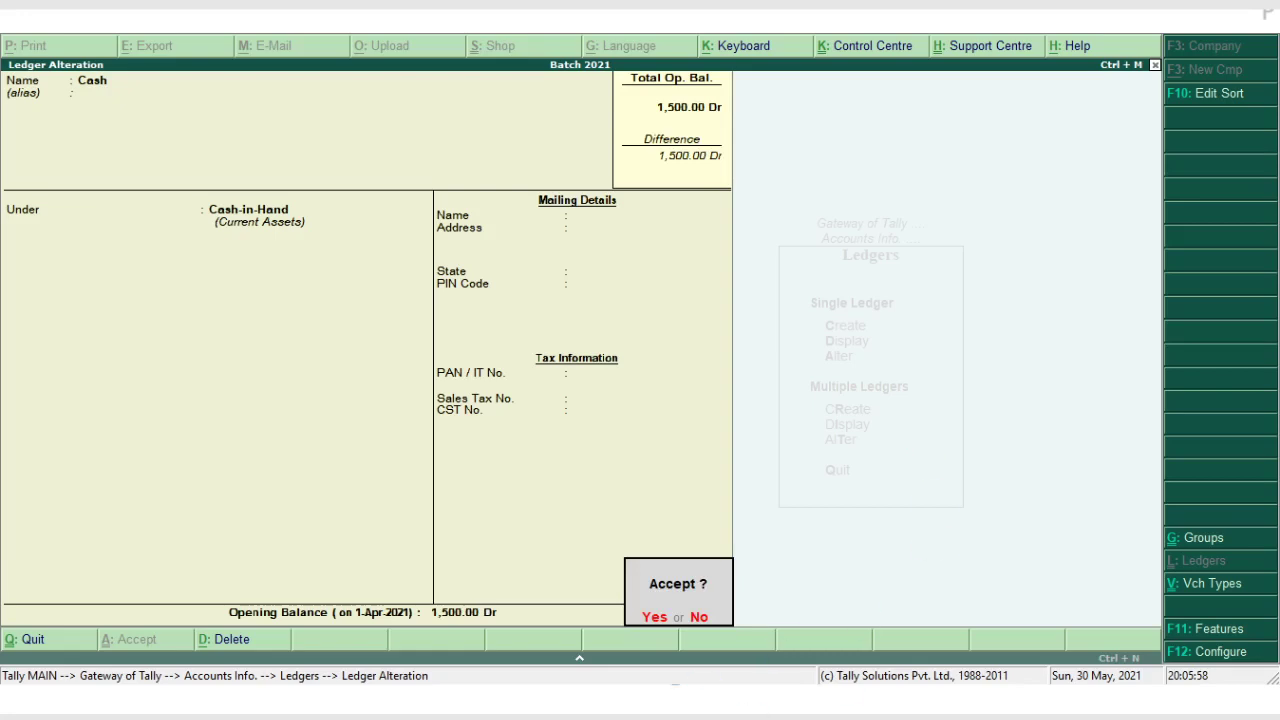
pyautogui.click(655, 627)
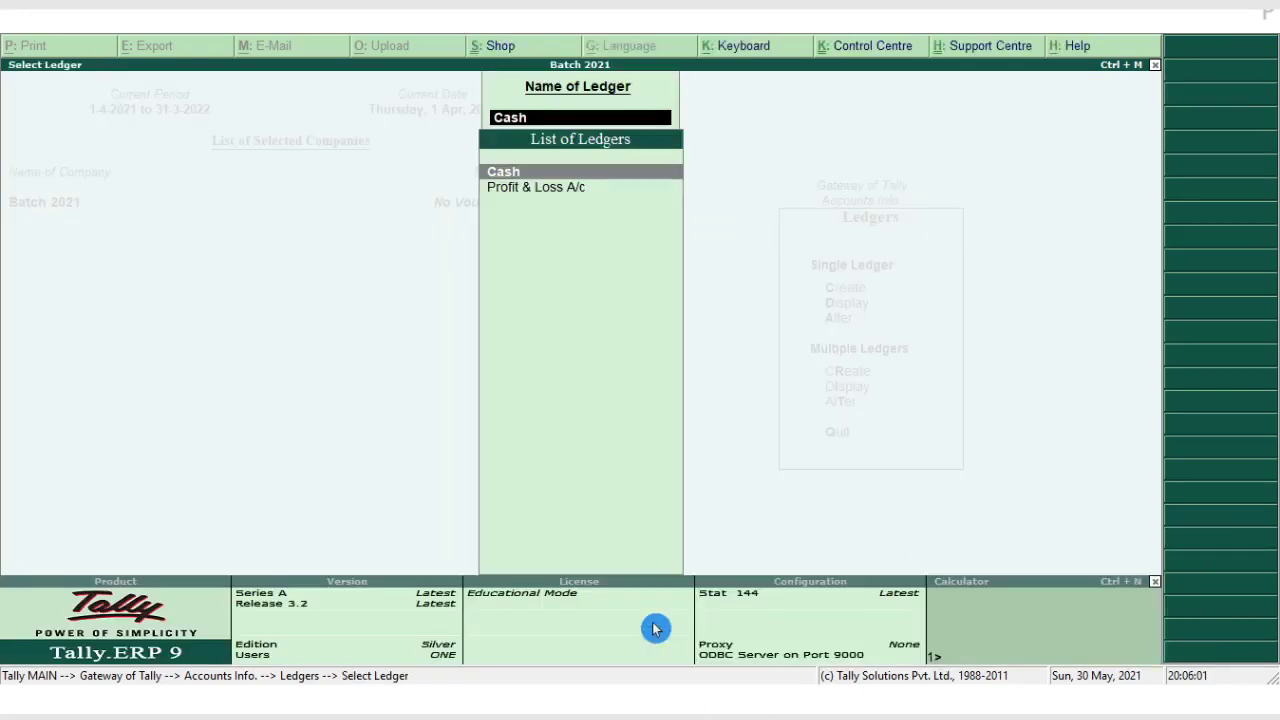
# Leave the ledger alteration list and open a blank single-ledger creation form.
pyautogui.click(526, 199)
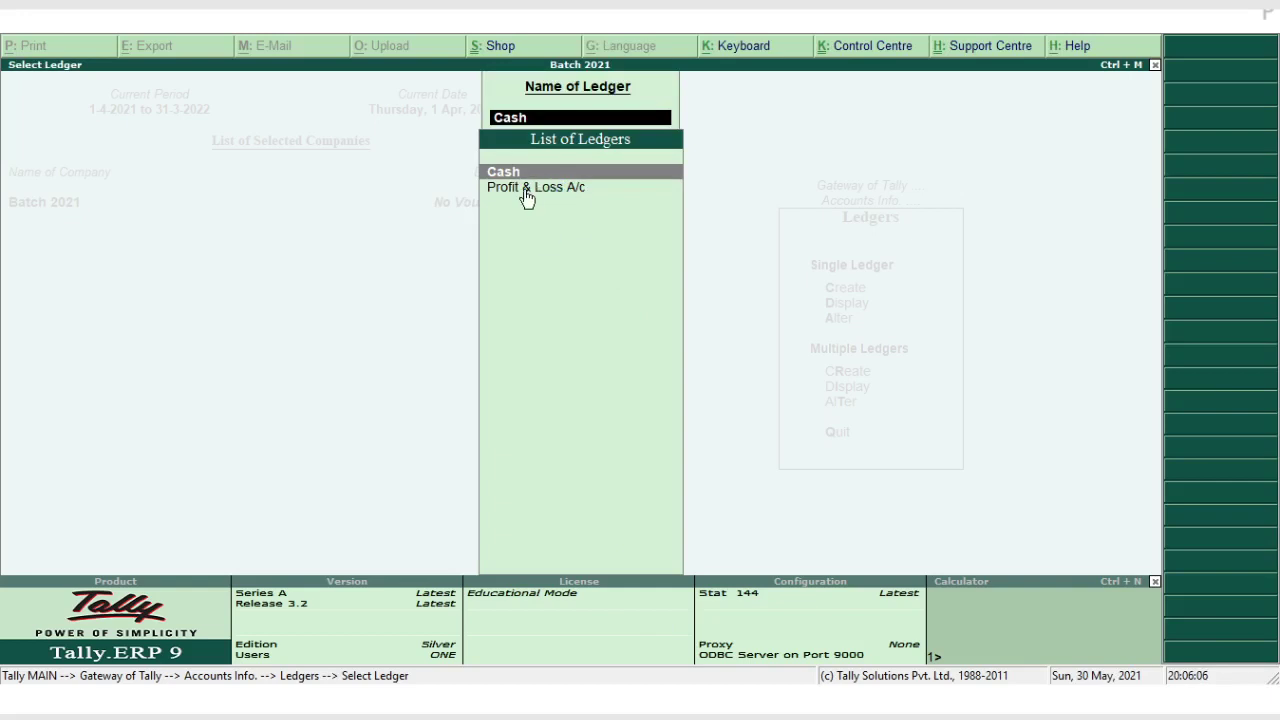
pyautogui.press('Escape')
pyautogui.press('Escape')
pyautogui.press('Escape')
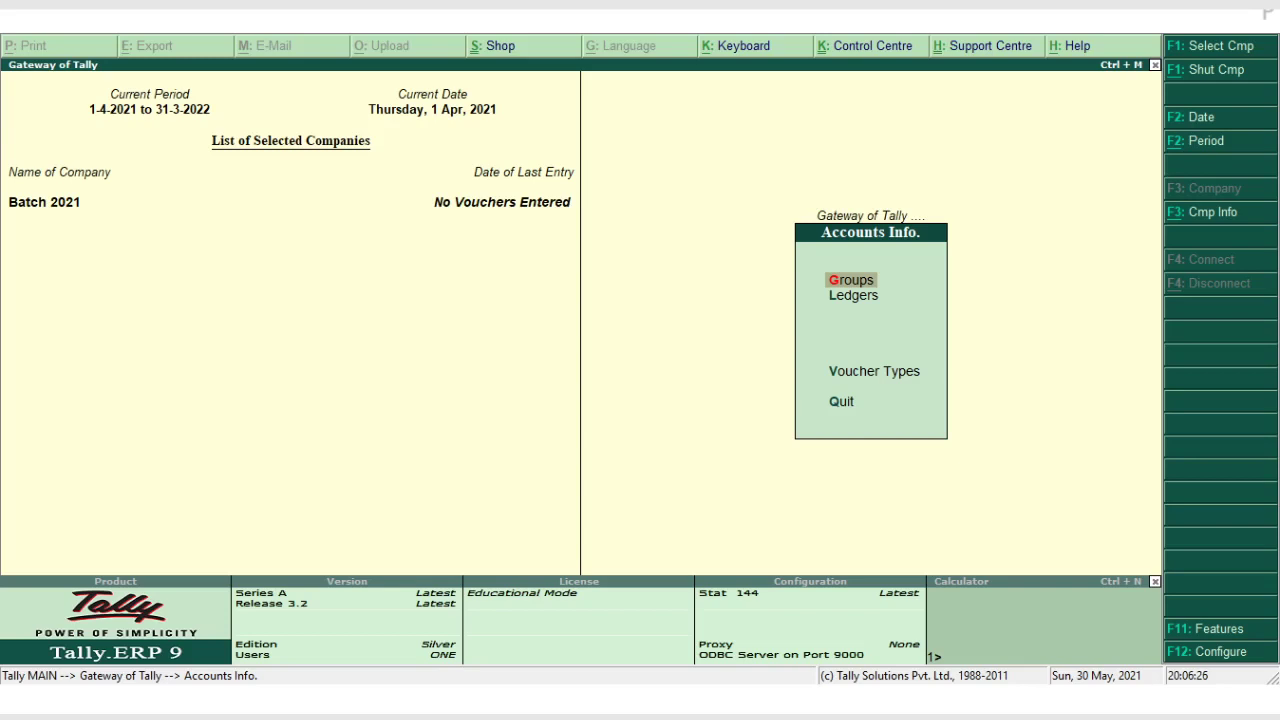
pyautogui.press('Down')
pyautogui.press('Return')
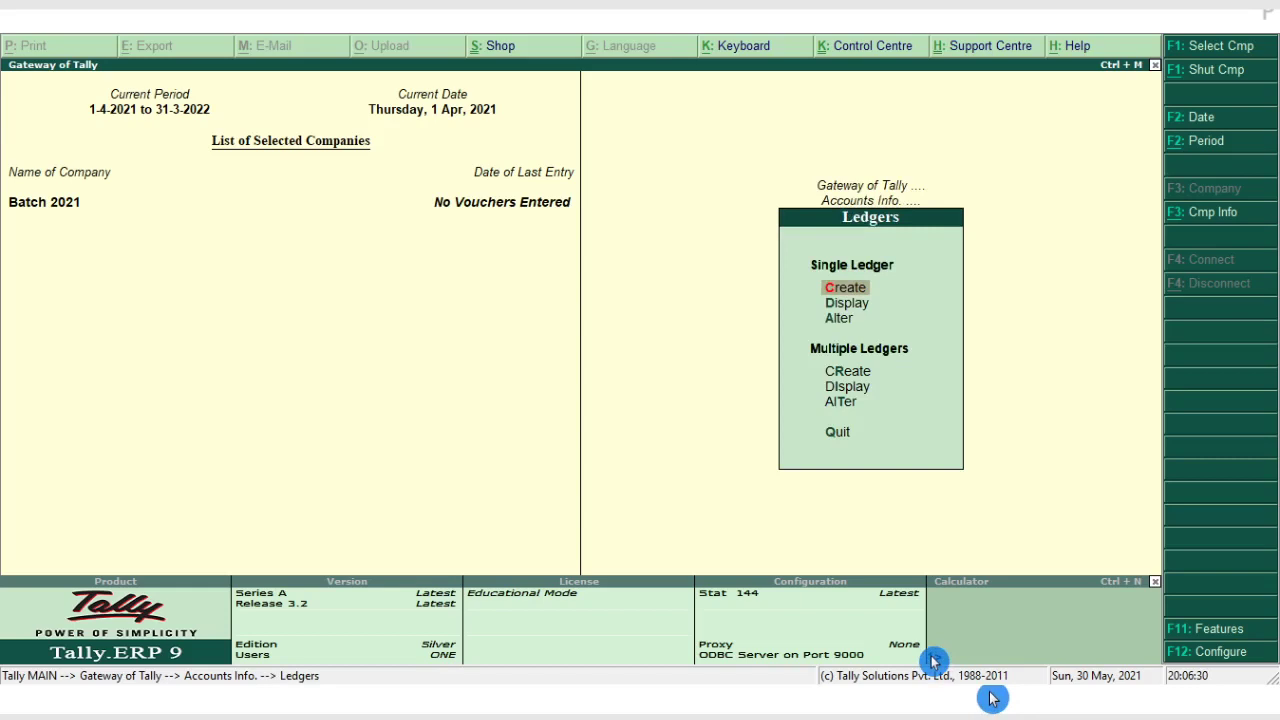
pyautogui.press('Return')
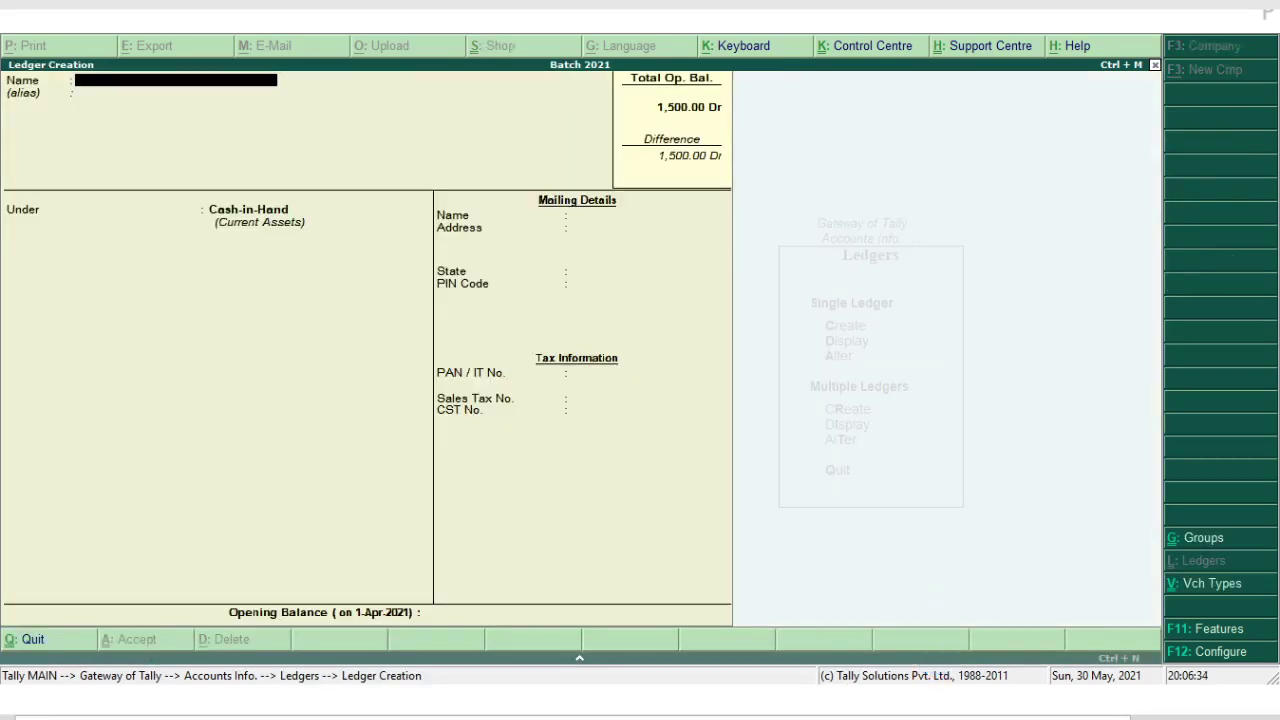
# Name the new ledger Purchase Account and leave its alias blank.
pyautogui.click(848, 481)
pyautogui.write('Purchase')
pyautogui.press('BackSpace')
pyautogui.press('BackSpace')
pyautogui.press('BackSpace')
pyautogui.press('BackSpace')
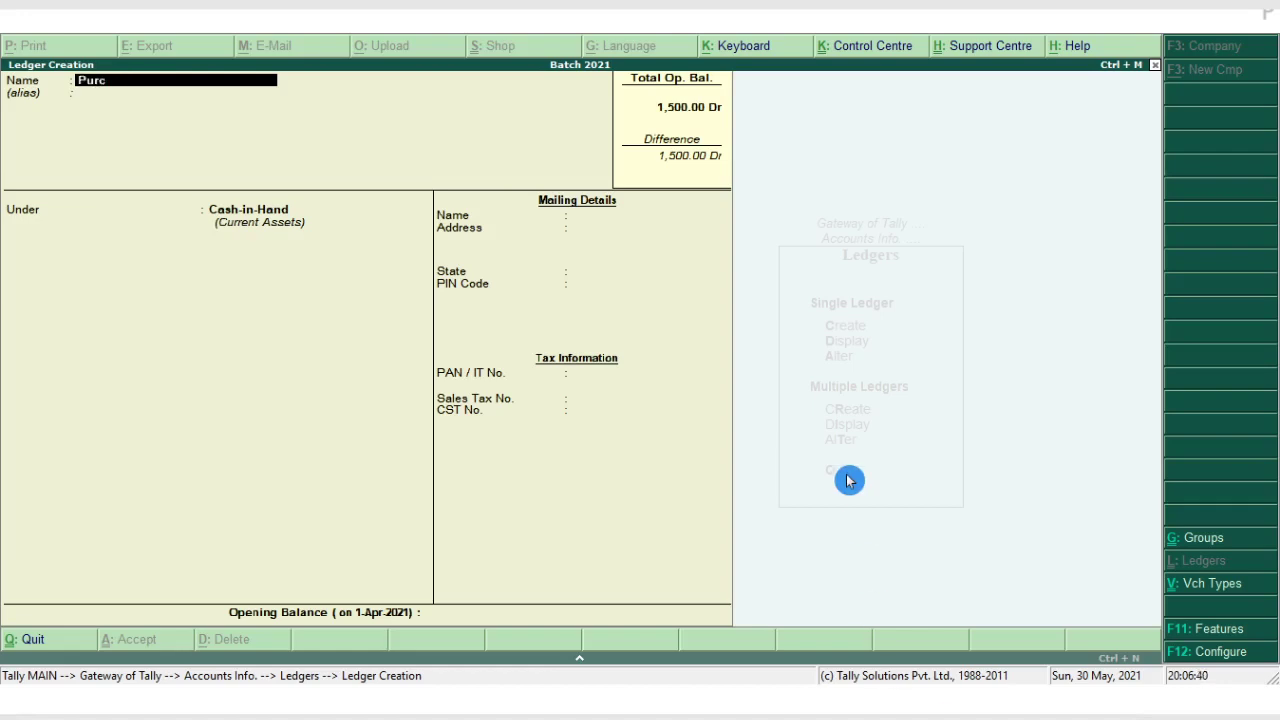
pyautogui.write('hase Account')
pyautogui.press('Return')
pyautogui.press('Return')
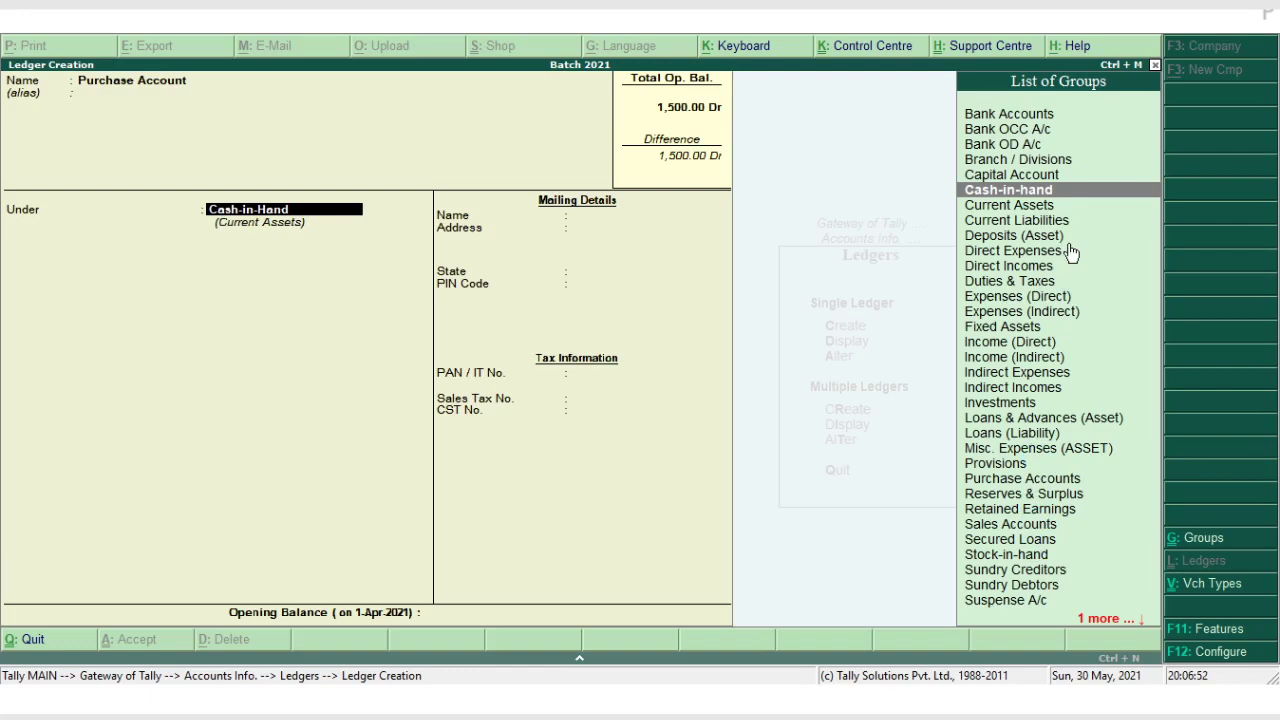
# Place the new ledger under the Purchase Accounts group and save it without an opening balance.
pyautogui.press('Down')
pyautogui.press('Down')
pyautogui.press('Down')
pyautogui.press('Down')
pyautogui.press('Down')
pyautogui.press('Down')
pyautogui.press('Down')
pyautogui.press('Down')
pyautogui.press('Down')
pyautogui.press('Down')
pyautogui.press('Down')
pyautogui.press('Down')
pyautogui.press('Down')
pyautogui.press('Down')
pyautogui.press('Down')
pyautogui.press('Down')
pyautogui.press('Down')
pyautogui.press('Down')
pyautogui.press('Down')
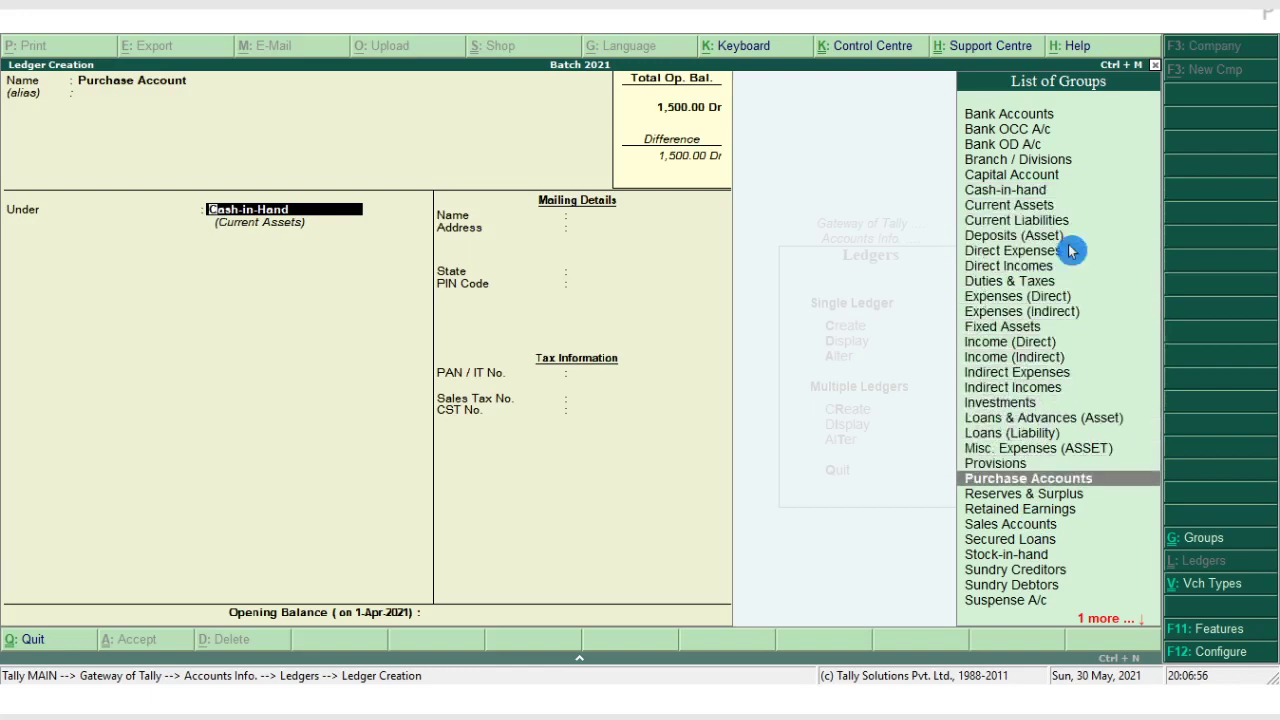
pyautogui.press('Return')
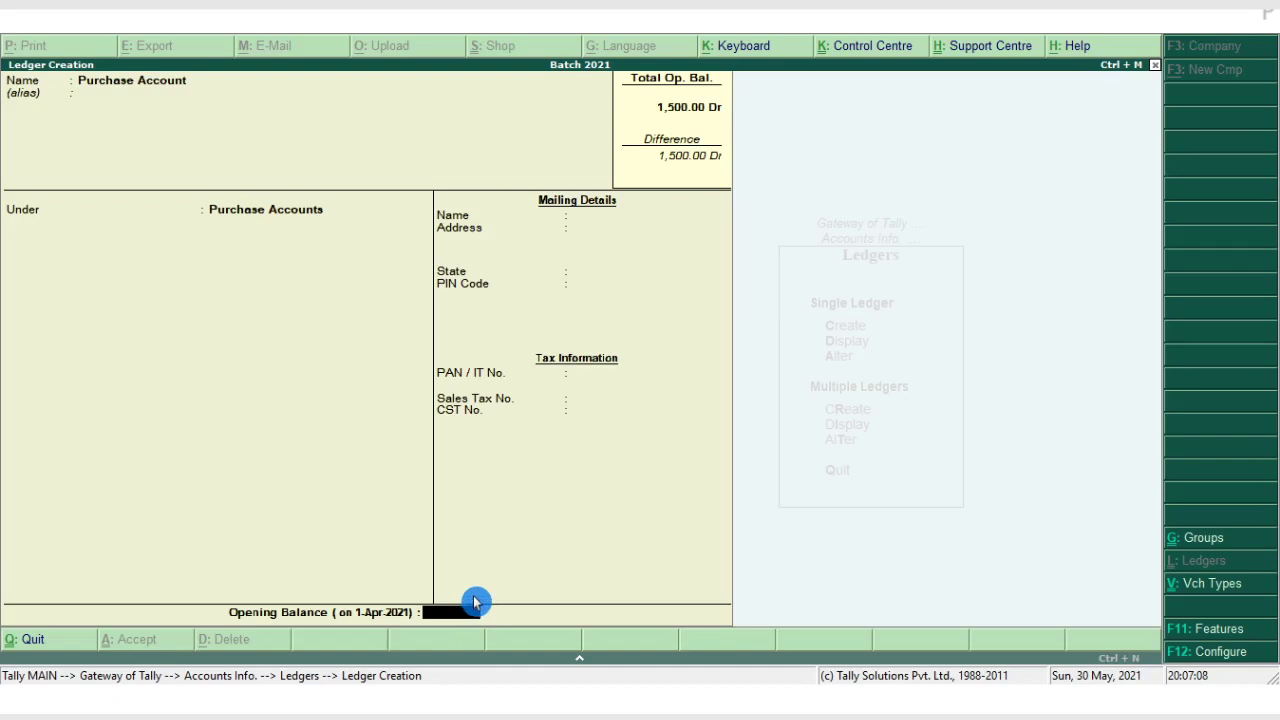
pyautogui.press('Return')
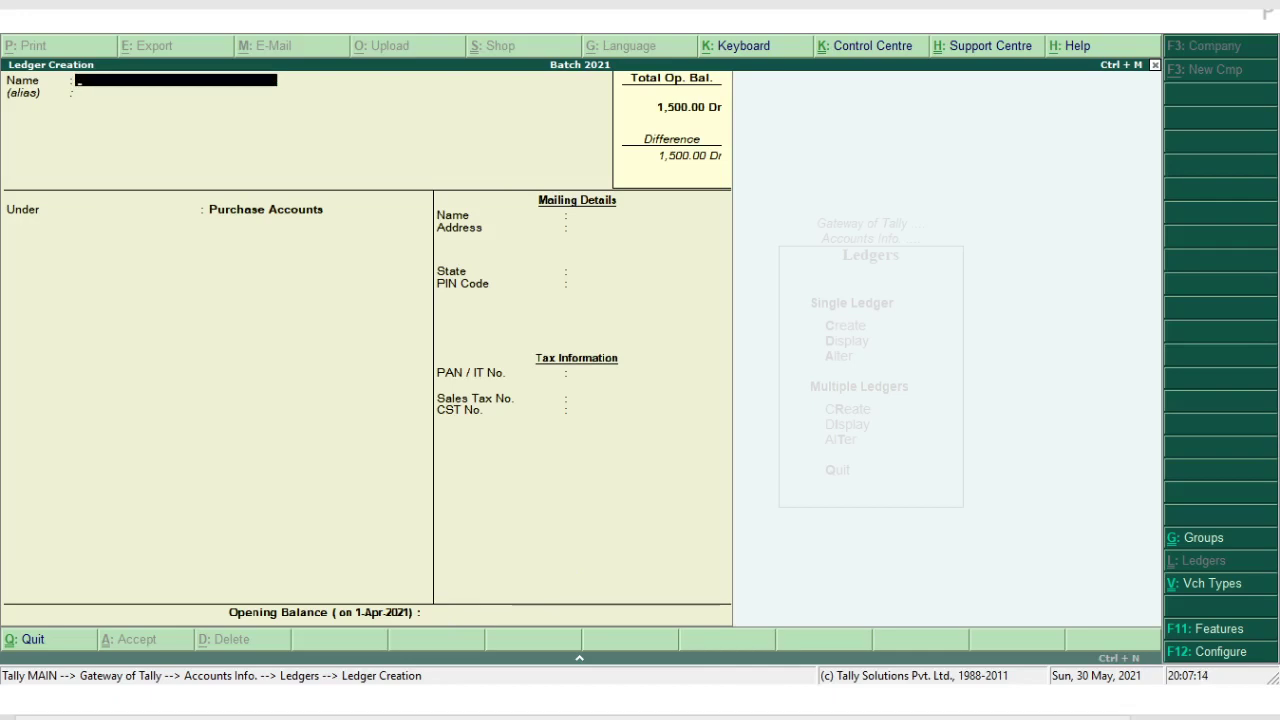
# Create a ledger named Sales under the Sales Accounts group and save it without an opening balance.
pyautogui.write('Sales')
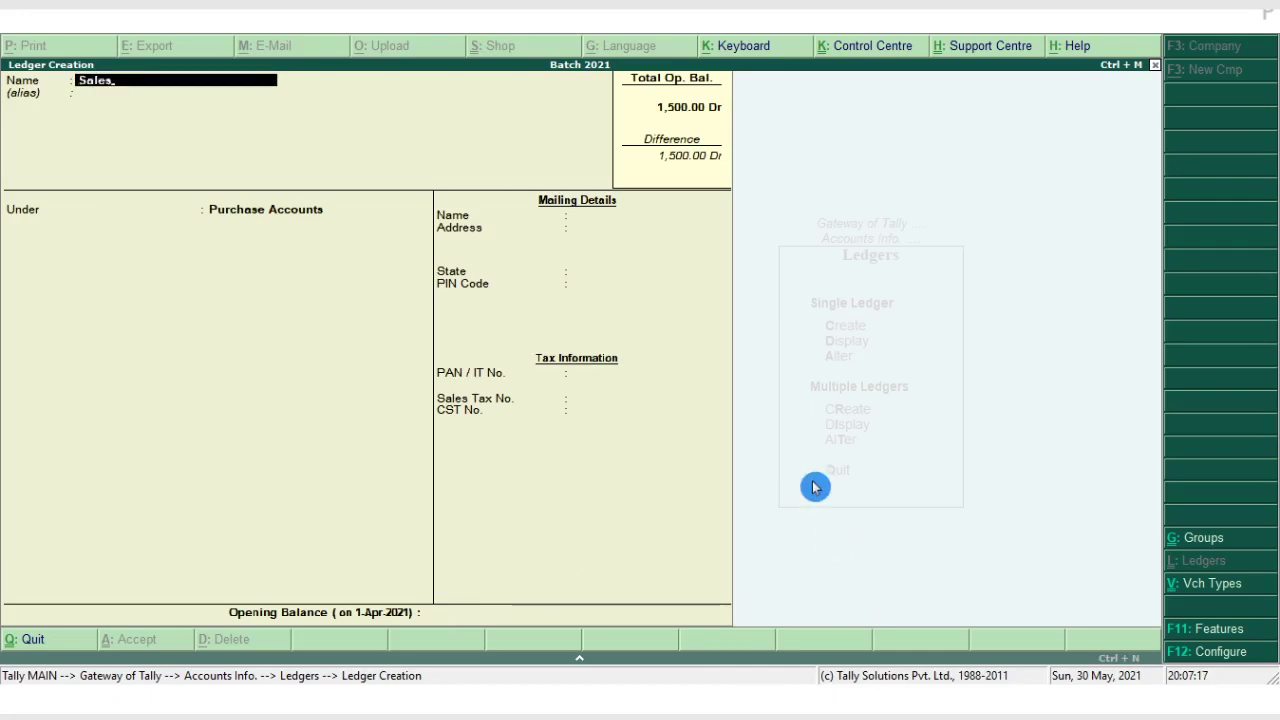
pyautogui.press('Return')
pyautogui.write('Sa')
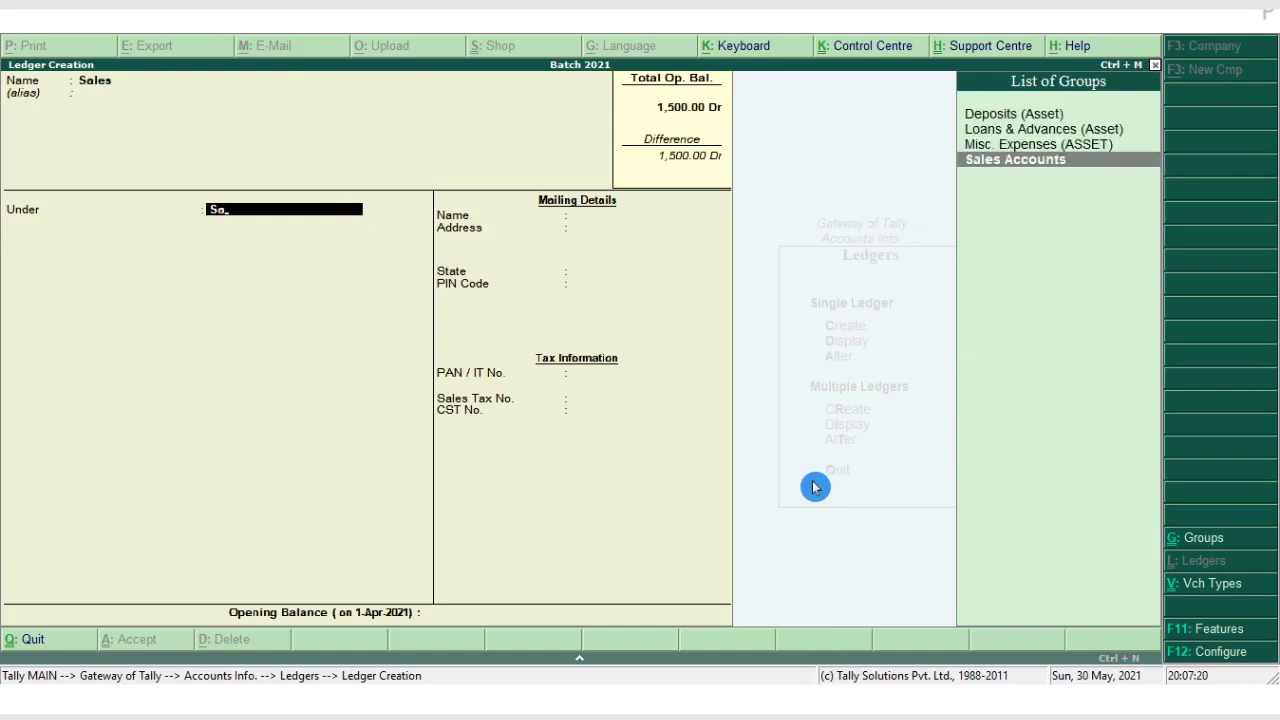
pyautogui.click(1075, 162)
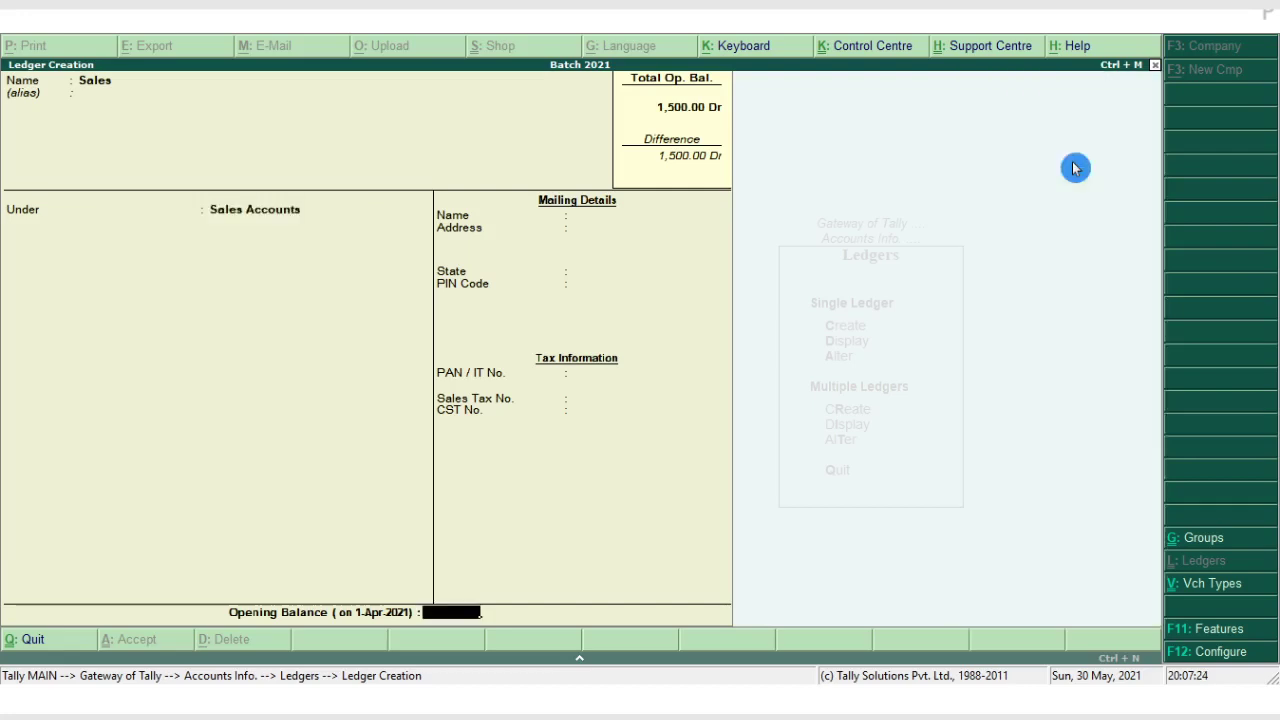
pyautogui.hotkey('ctrl', 'a')
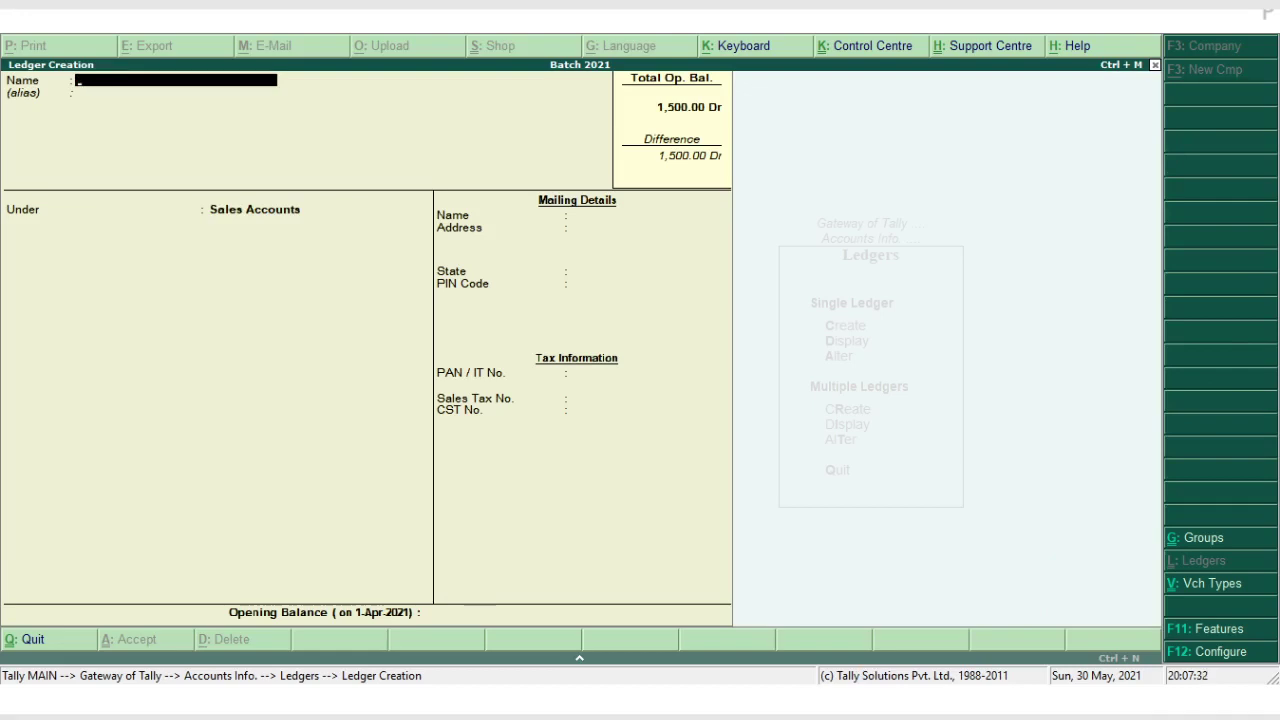
# Create a ledger named Commission Recd under the Indirect Incomes group and save it without an opening balance.
pyautogui.write('Commission Recd')
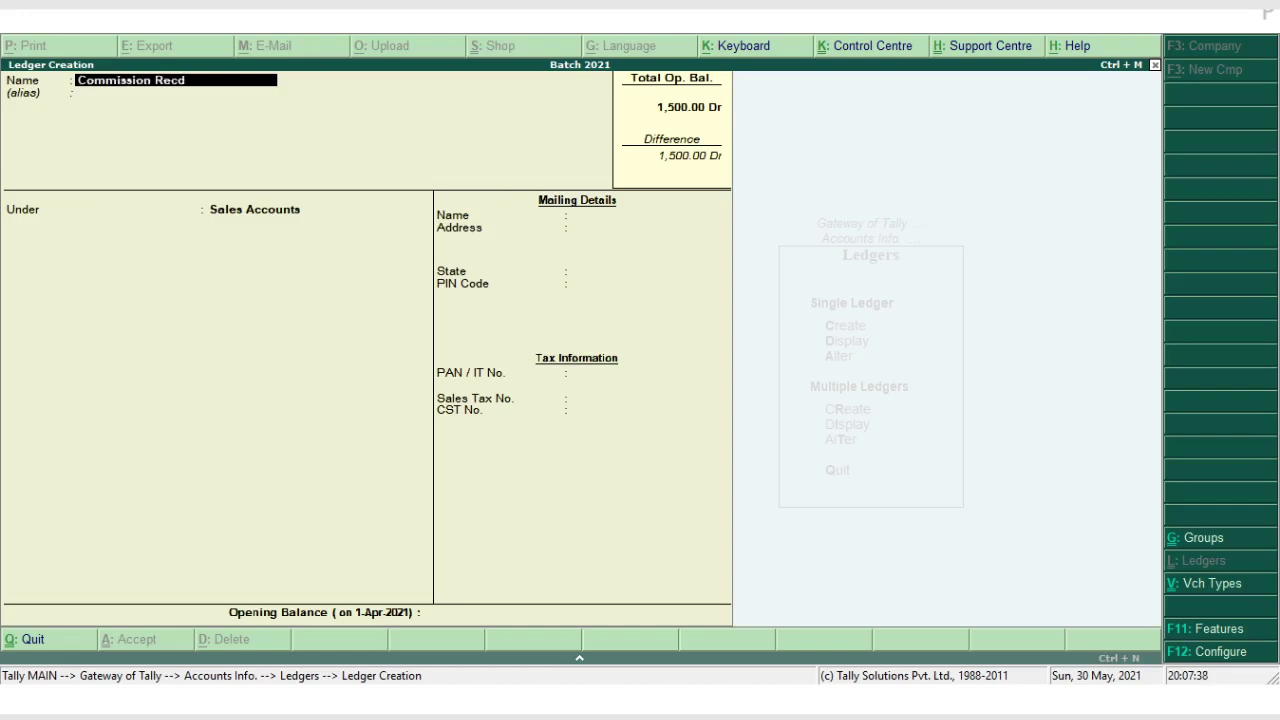
pyautogui.press('Return')
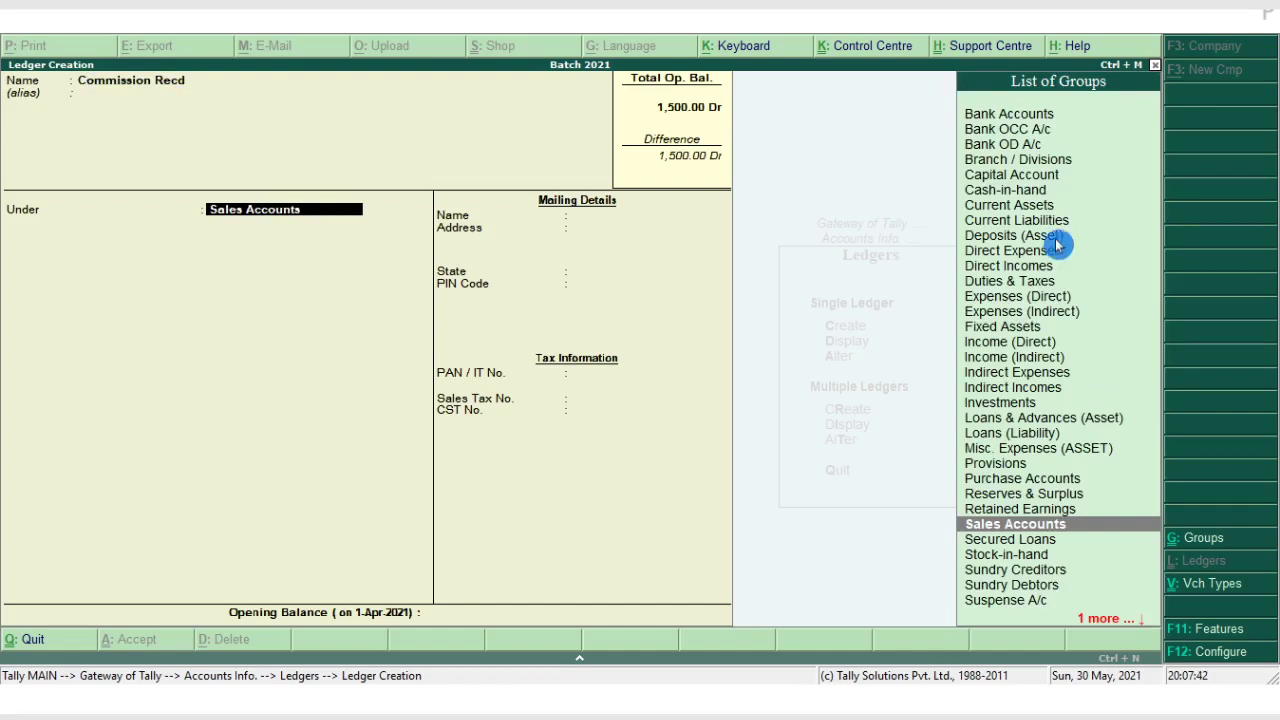
pyautogui.click(1025, 389)
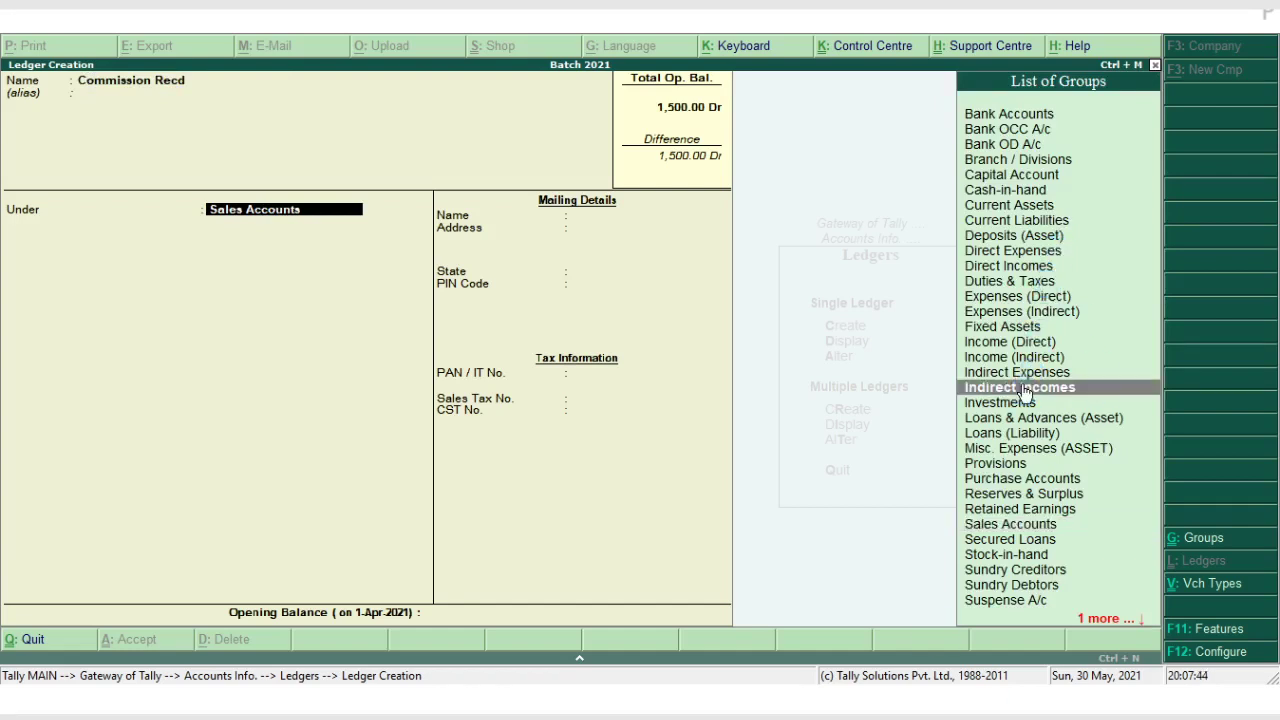
pyautogui.click(1025, 389)
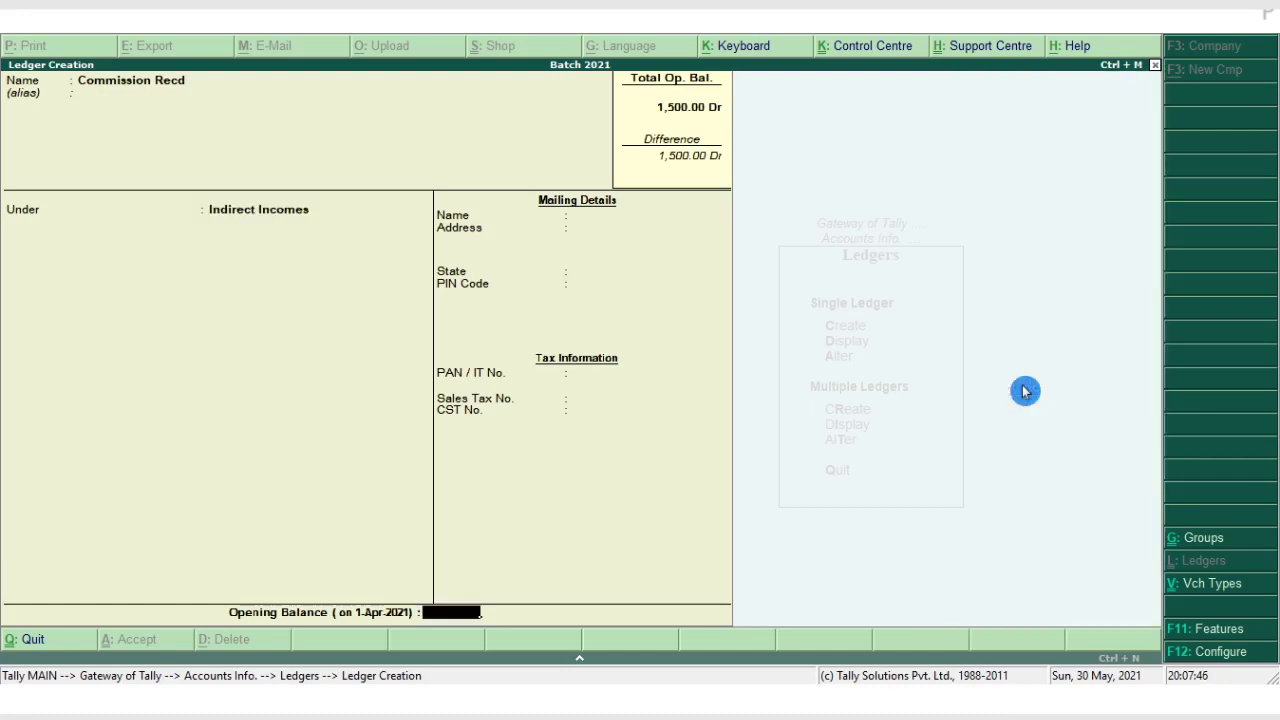
pyautogui.click(1025, 391)
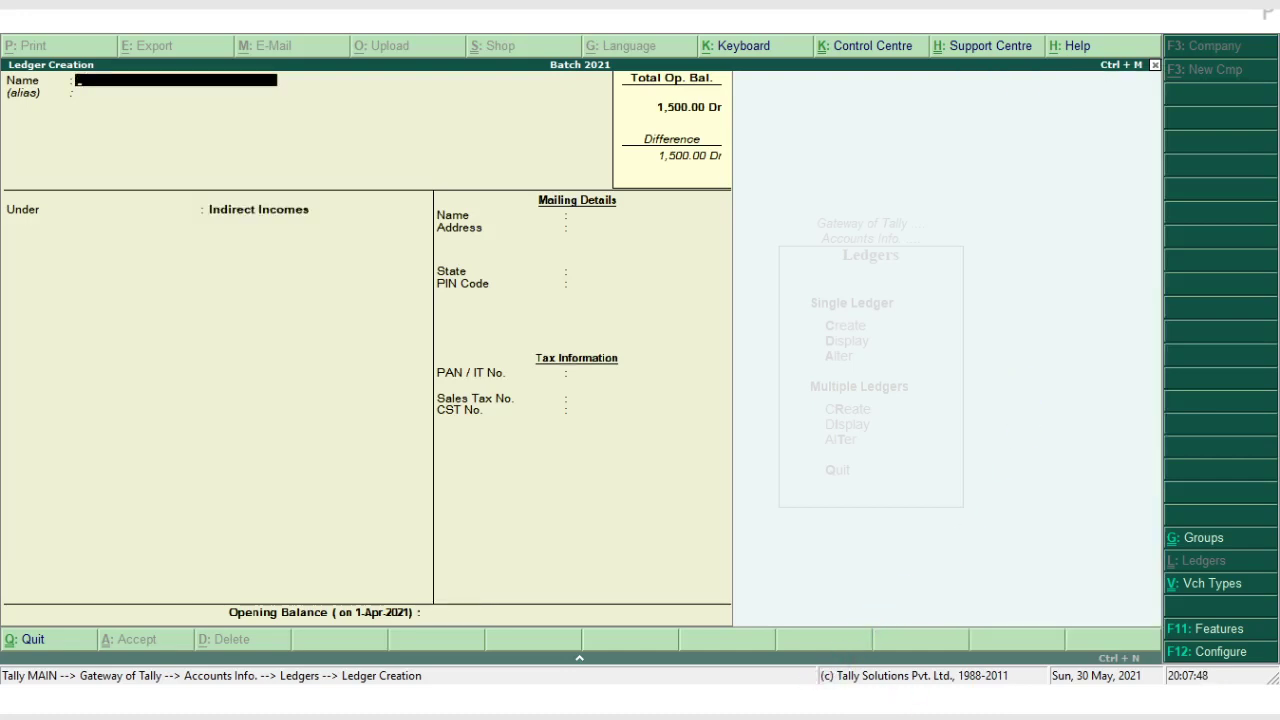
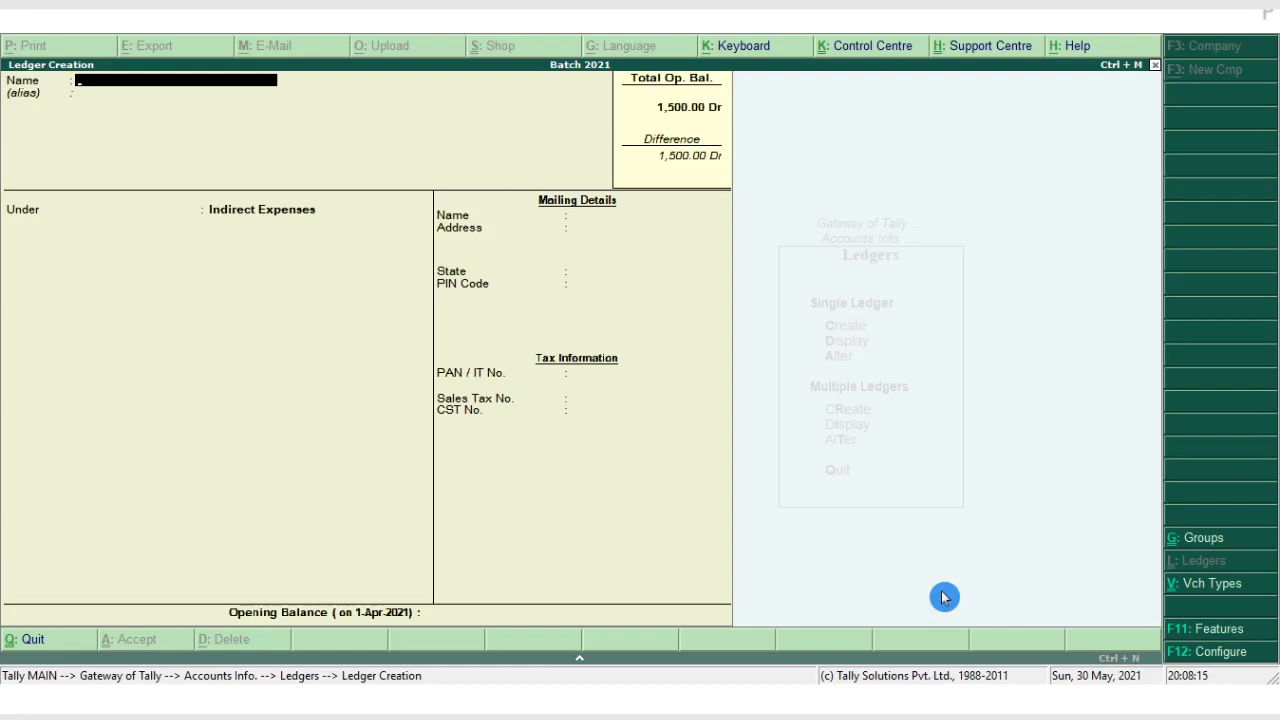
# Create the debtor's personal account ledger under Sundry Debtors with bill-by-bill balances set to No, and save it.
pyautogui.write('Ram Account')
pyautogui.press('Return')
pyautogui.press('Return')
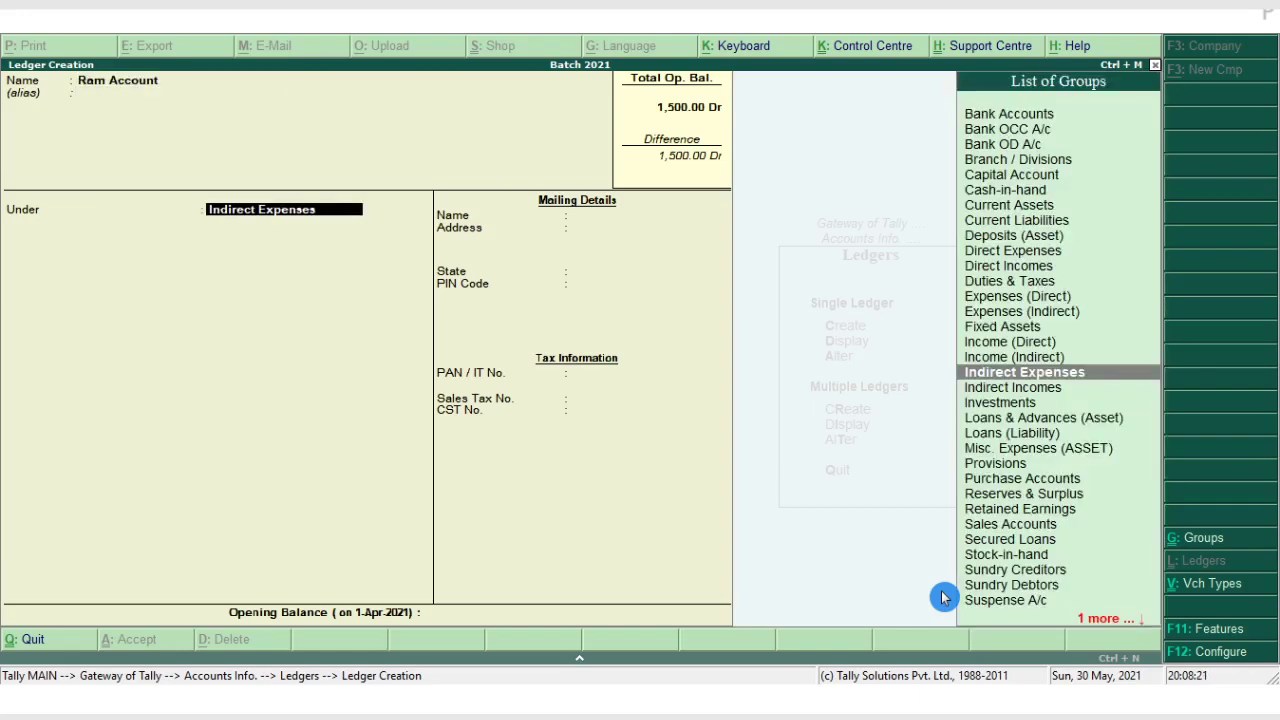
pyautogui.write('Sun')
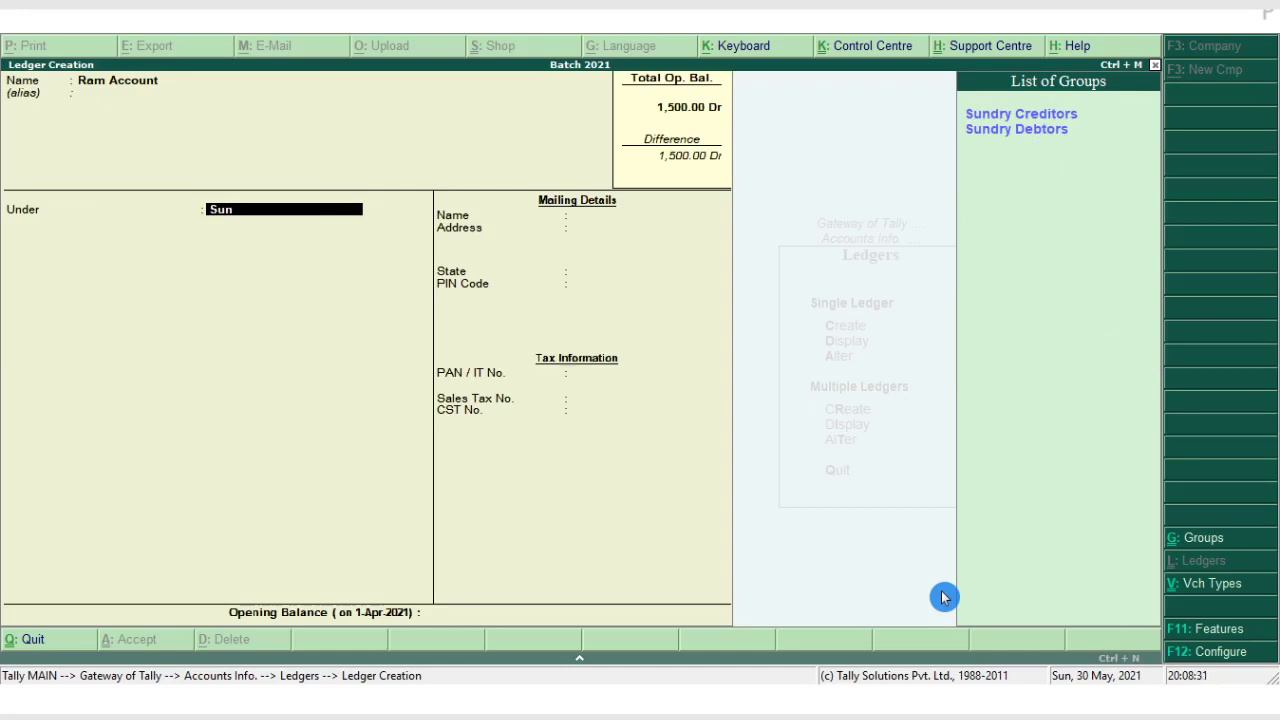
pyautogui.press('Down')
pyautogui.press('Down')
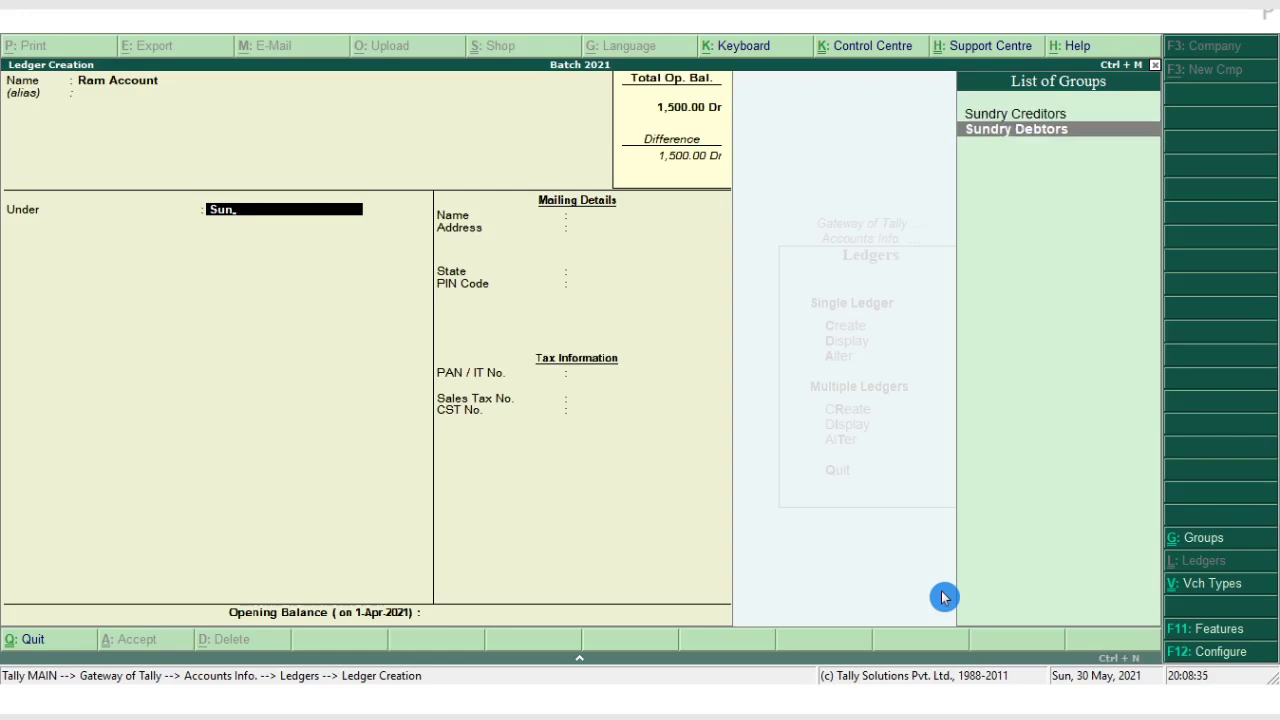
pyautogui.press('Return')
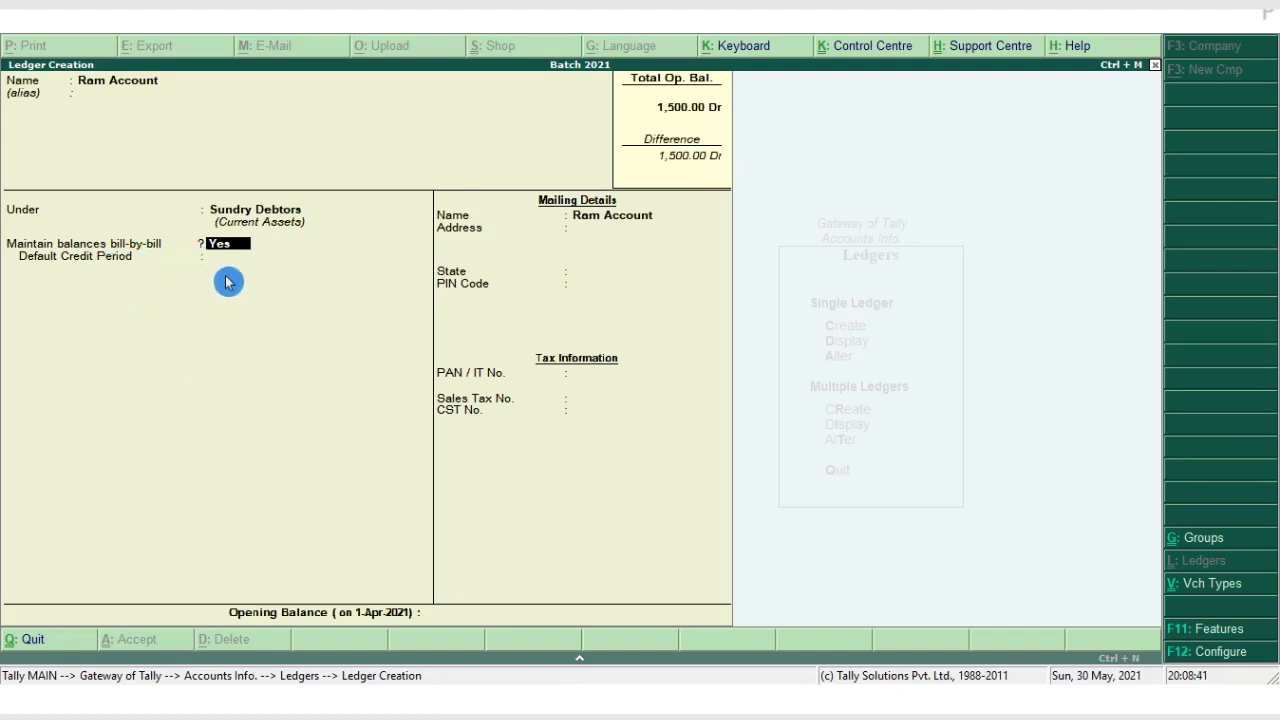
pyautogui.write('no')
pyautogui.press('Return')
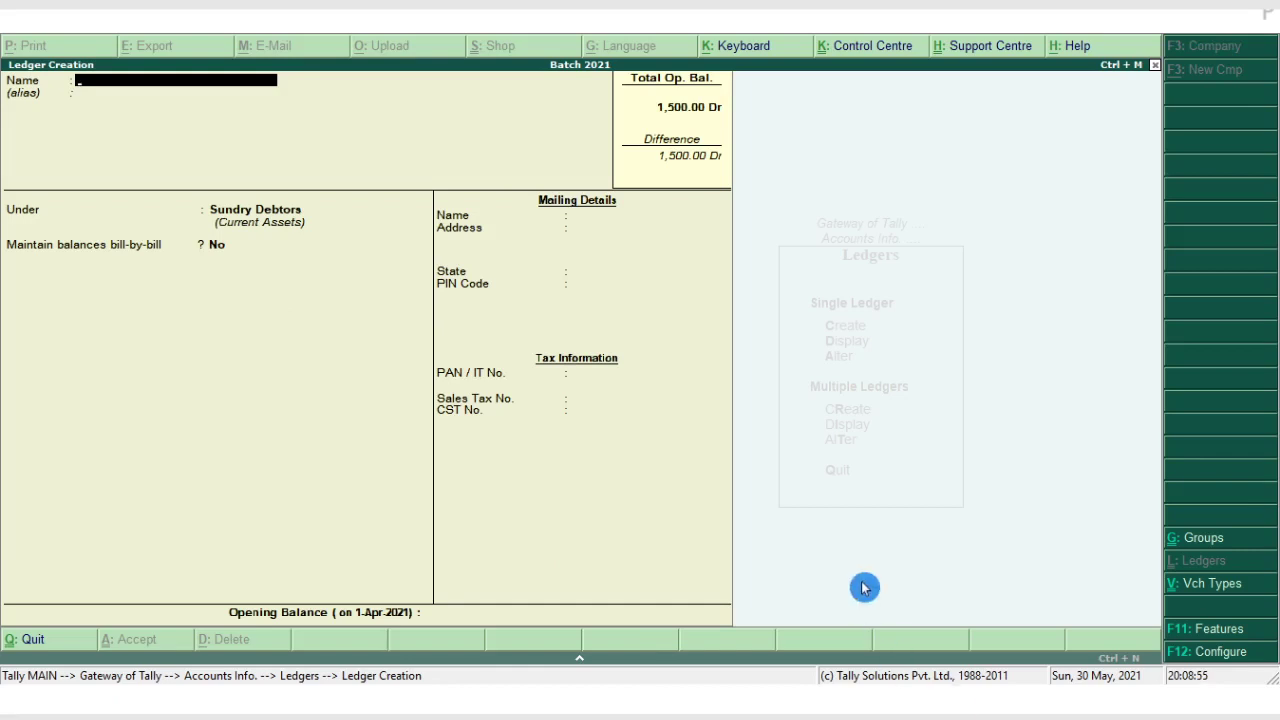
# Create a ledger named Salary Account under the Indirect Expenses group and save it without an opening balance.
pyautogui.write('Salary account')
pyautogui.press('Return')
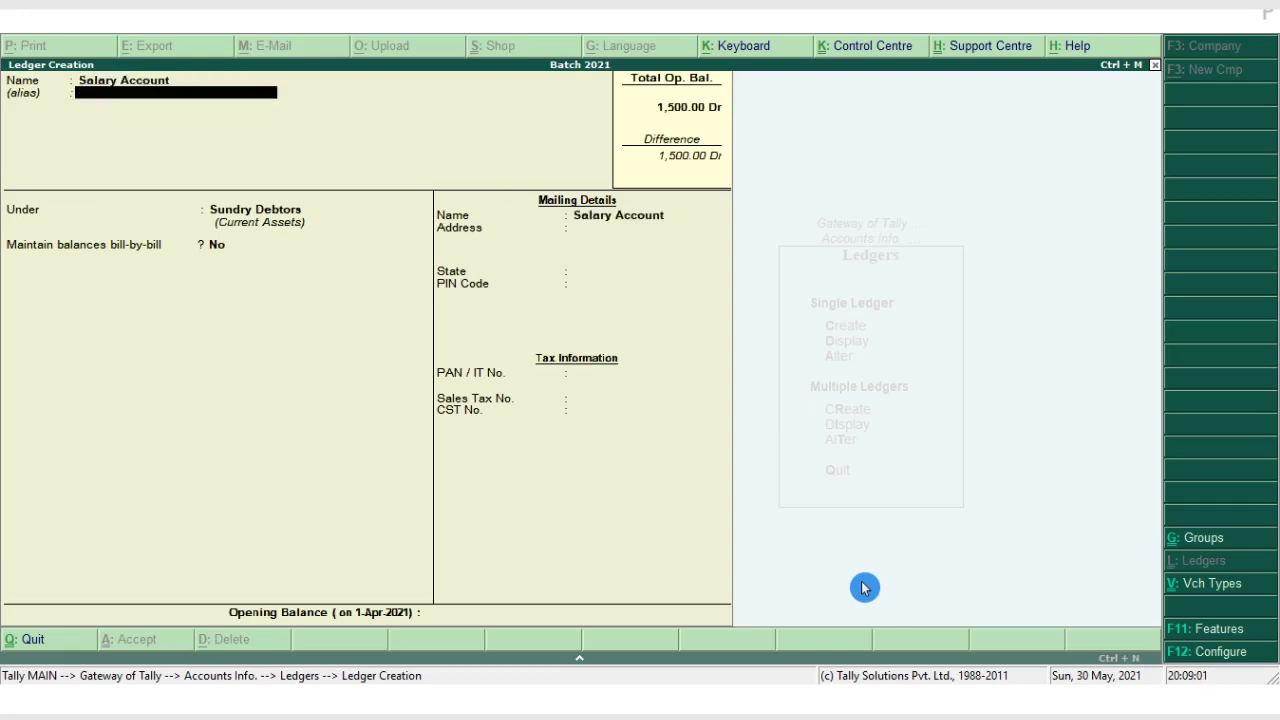
pyautogui.press('Return')
pyautogui.write('In')
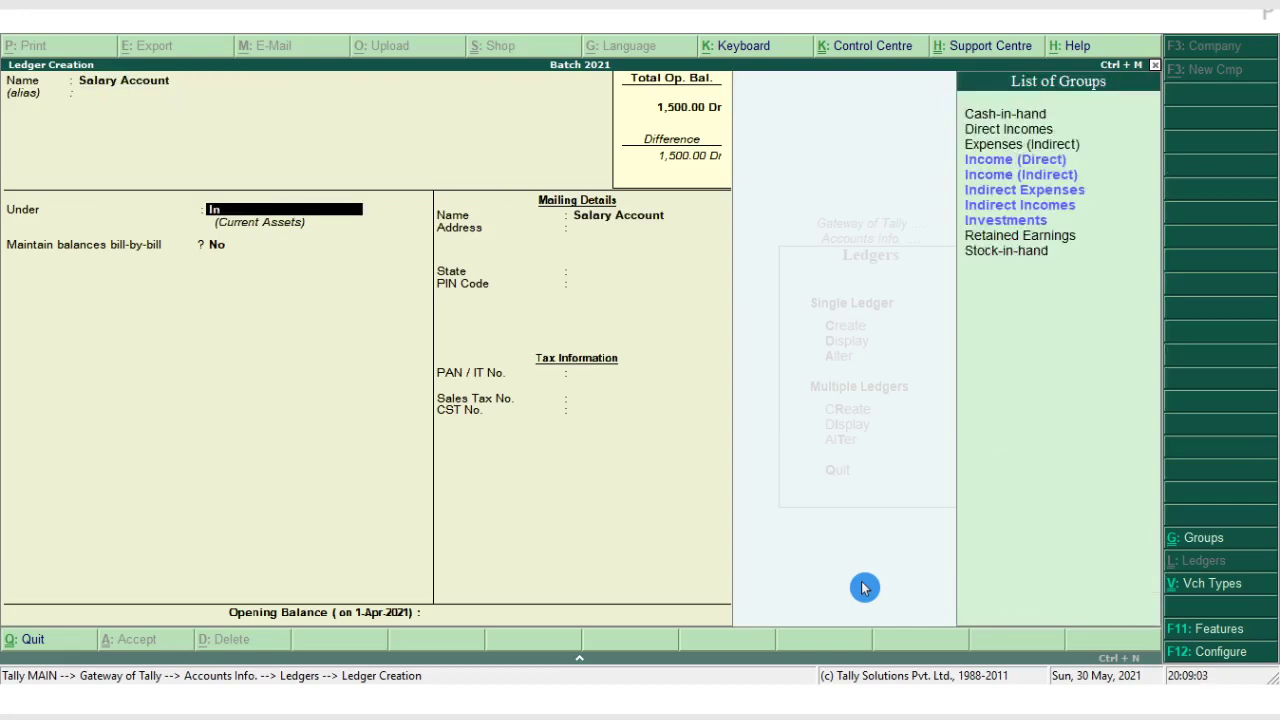
pyautogui.press('Down')
pyautogui.press('Down')
pyautogui.press('Down')
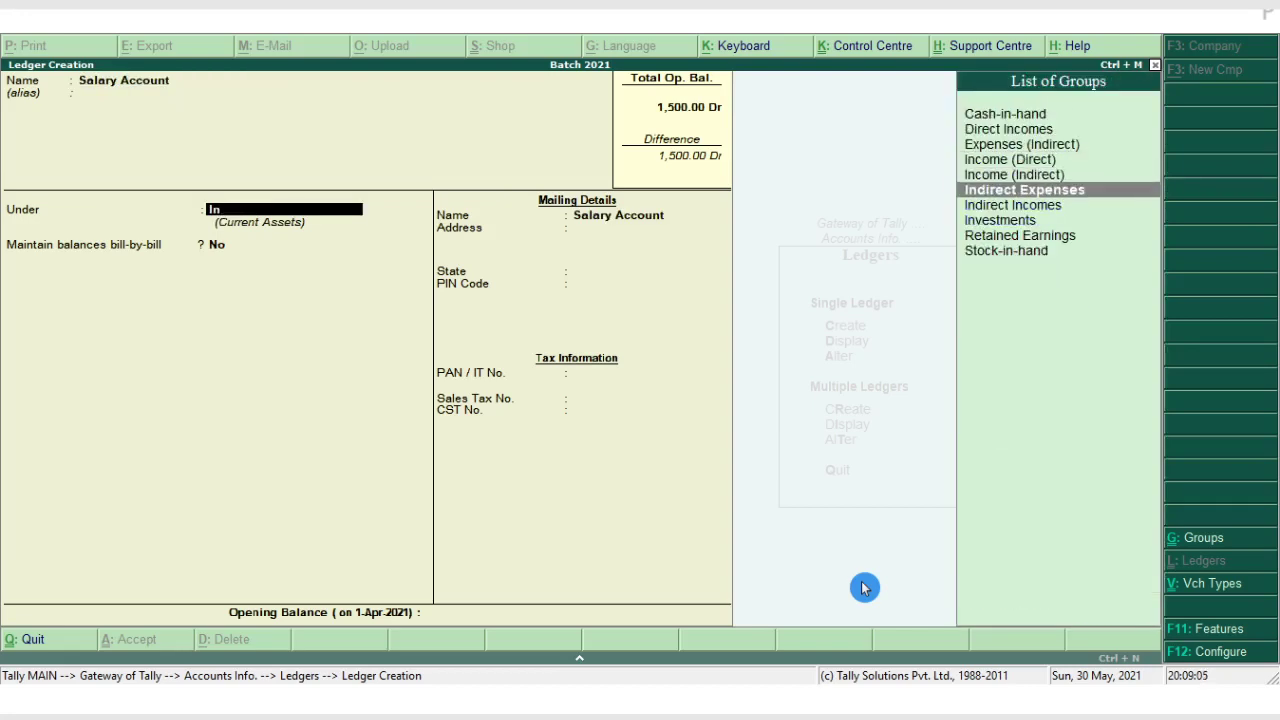
pyautogui.press('Return')
pyautogui.hotkey('ctrl', 'a')
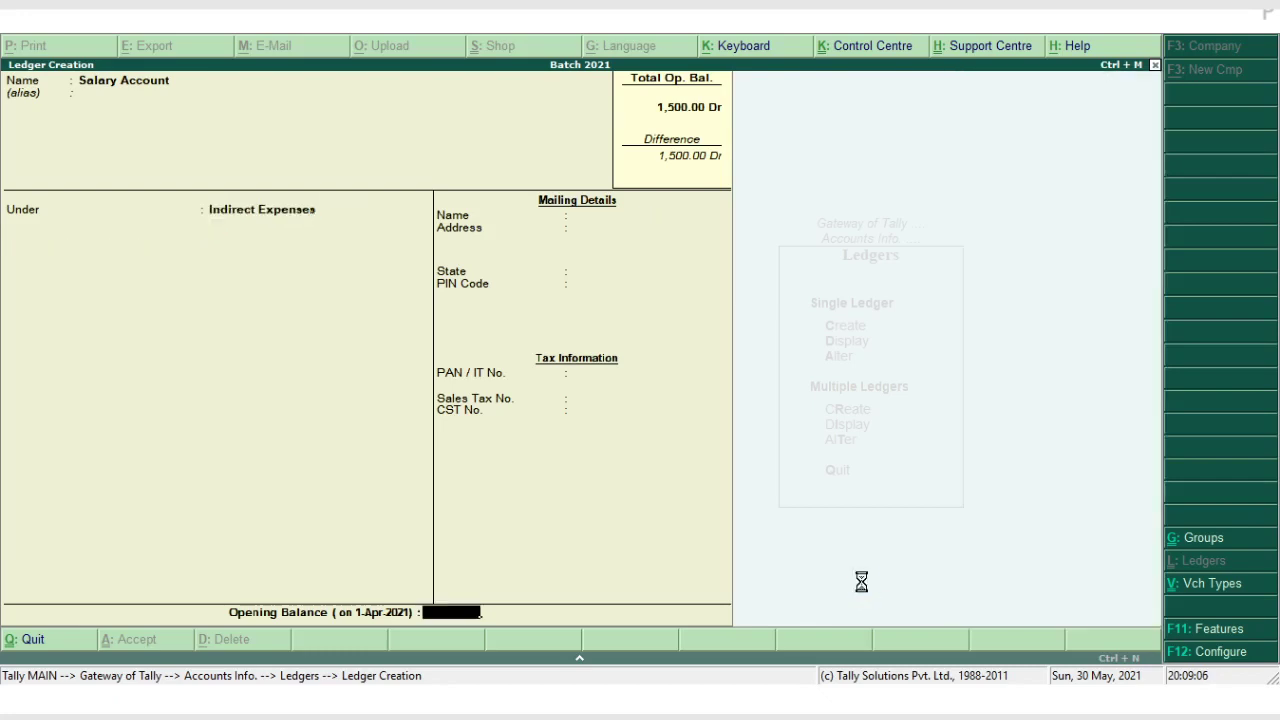
# Create a ledger named Office Rent, keeping it under Indirect Expenses, and save it without an opening balance.
pyautogui.write('Officce')
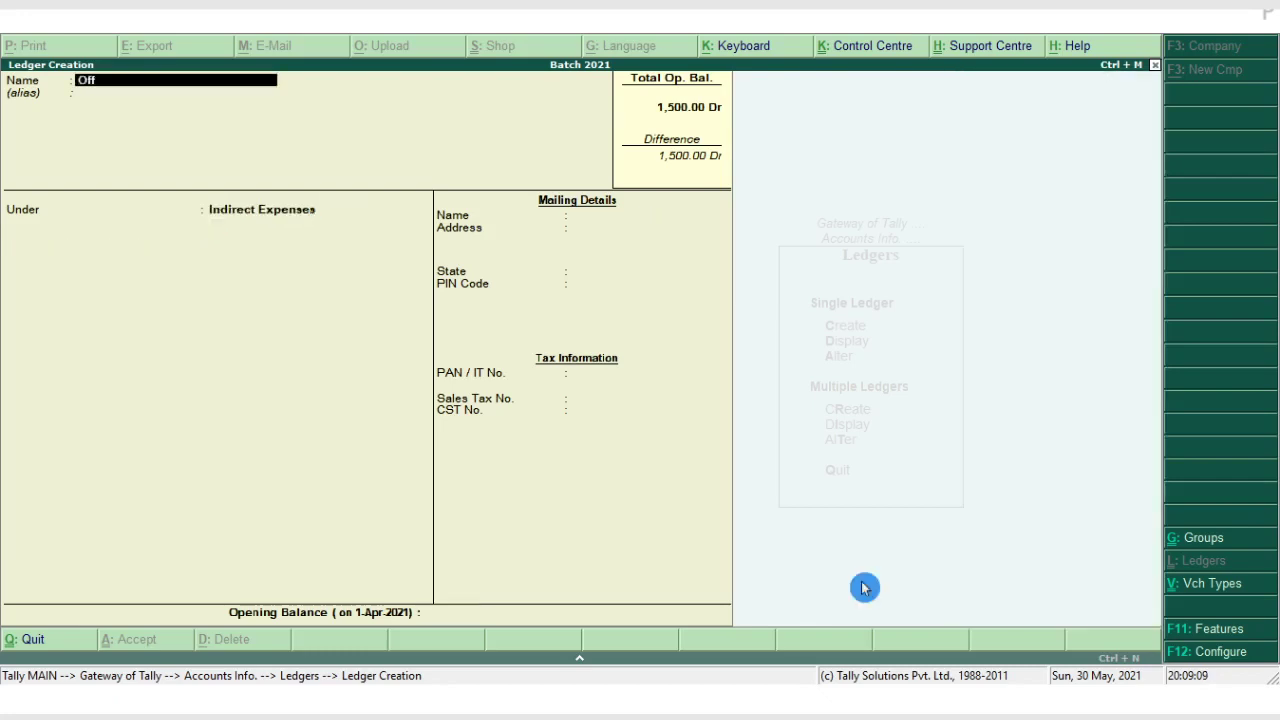
pyautogui.press('BackSpace')
pyautogui.press('BackSpace')
pyautogui.write('e Rent')
pyautogui.press('Return')
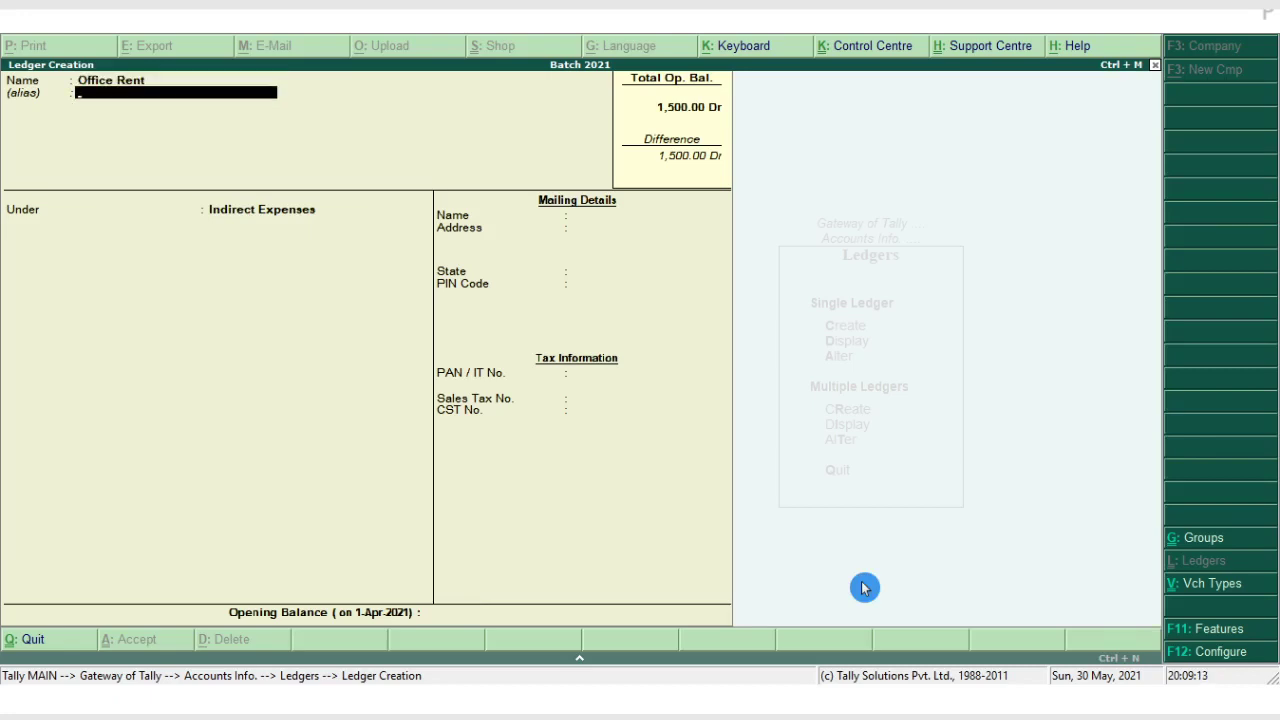
pyautogui.press('Return')
pyautogui.press('Return')
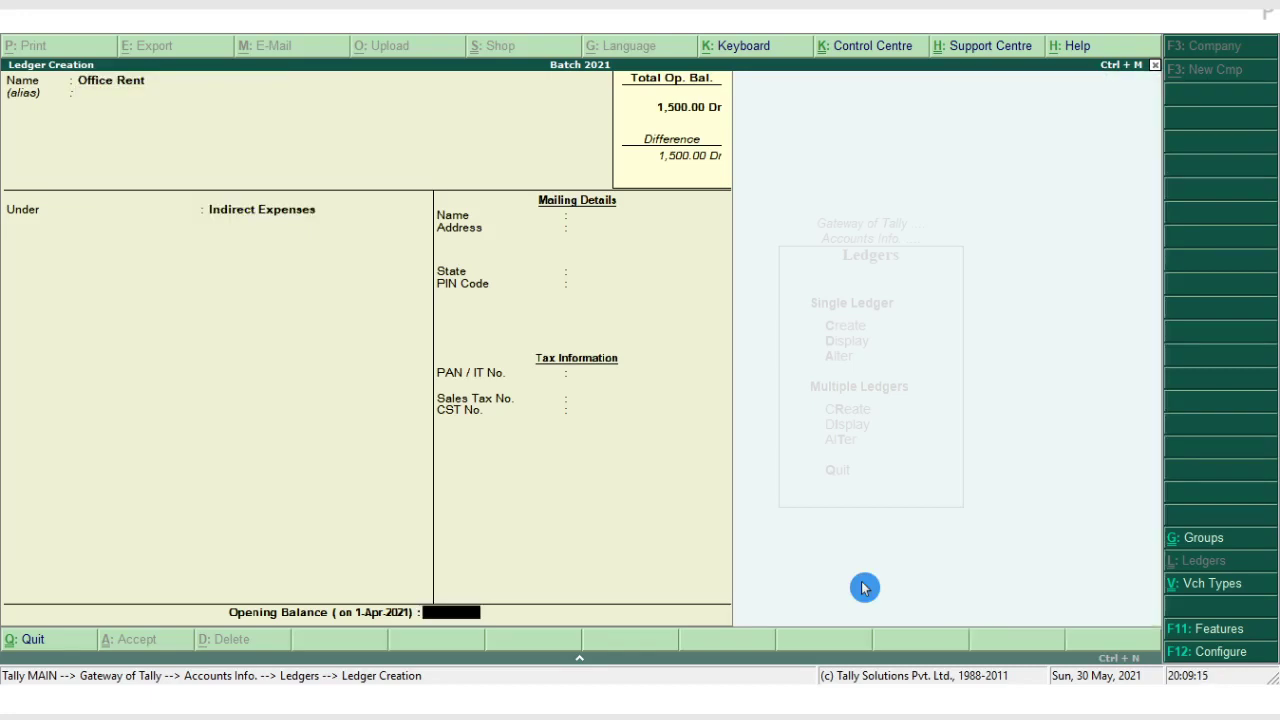
pyautogui.press('Return')
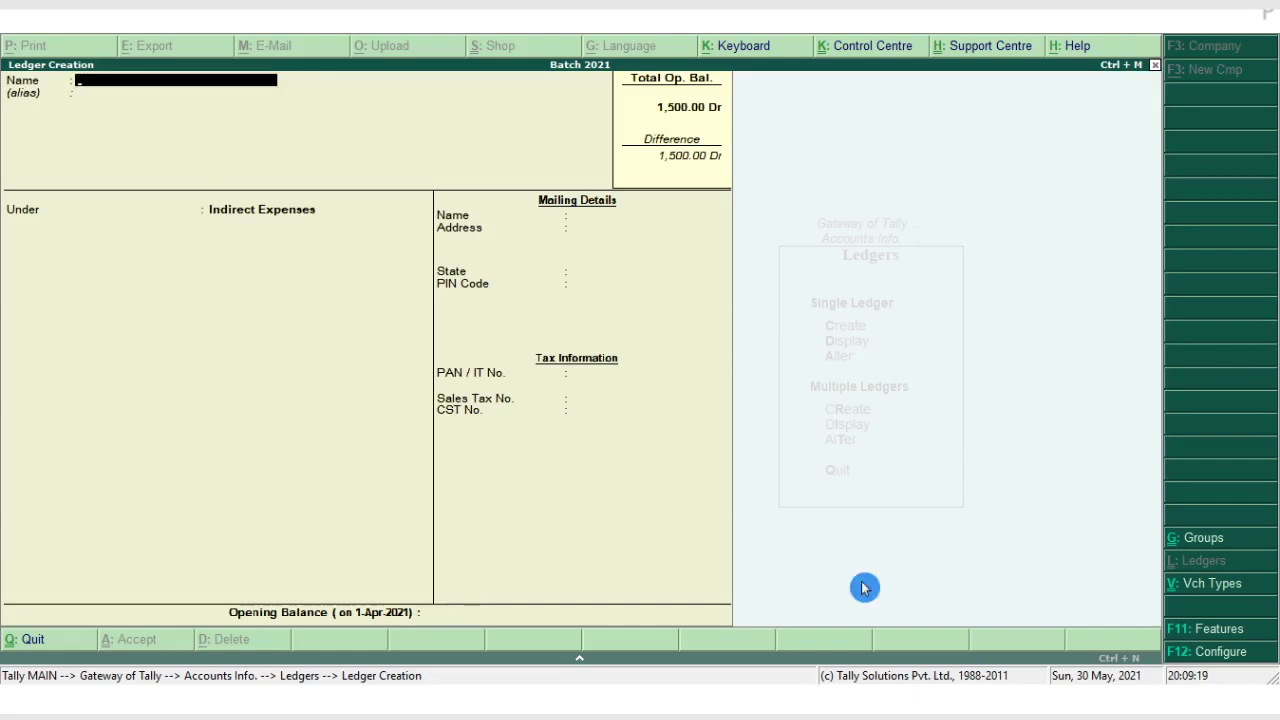
# Leave ledger creation and return to the Gateway of Tally.
pyautogui.press('Escape')
pyautogui.press('Return')
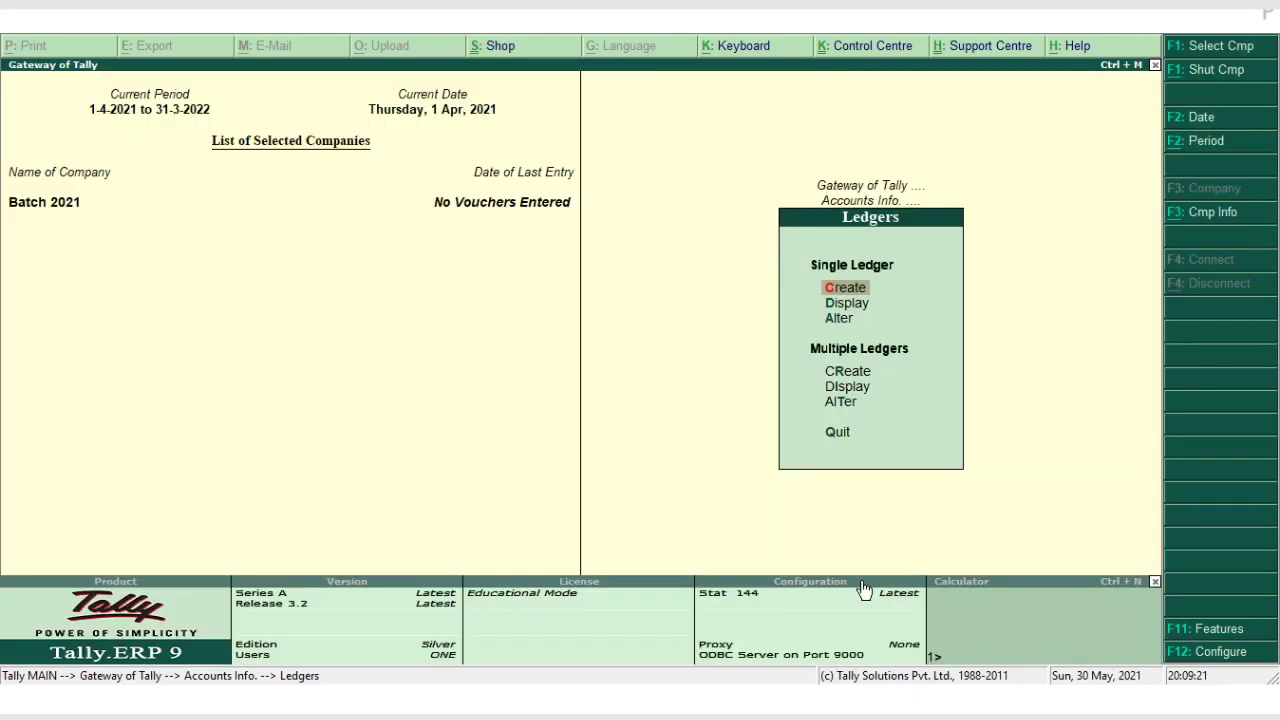
pyautogui.rightClick(864, 590)
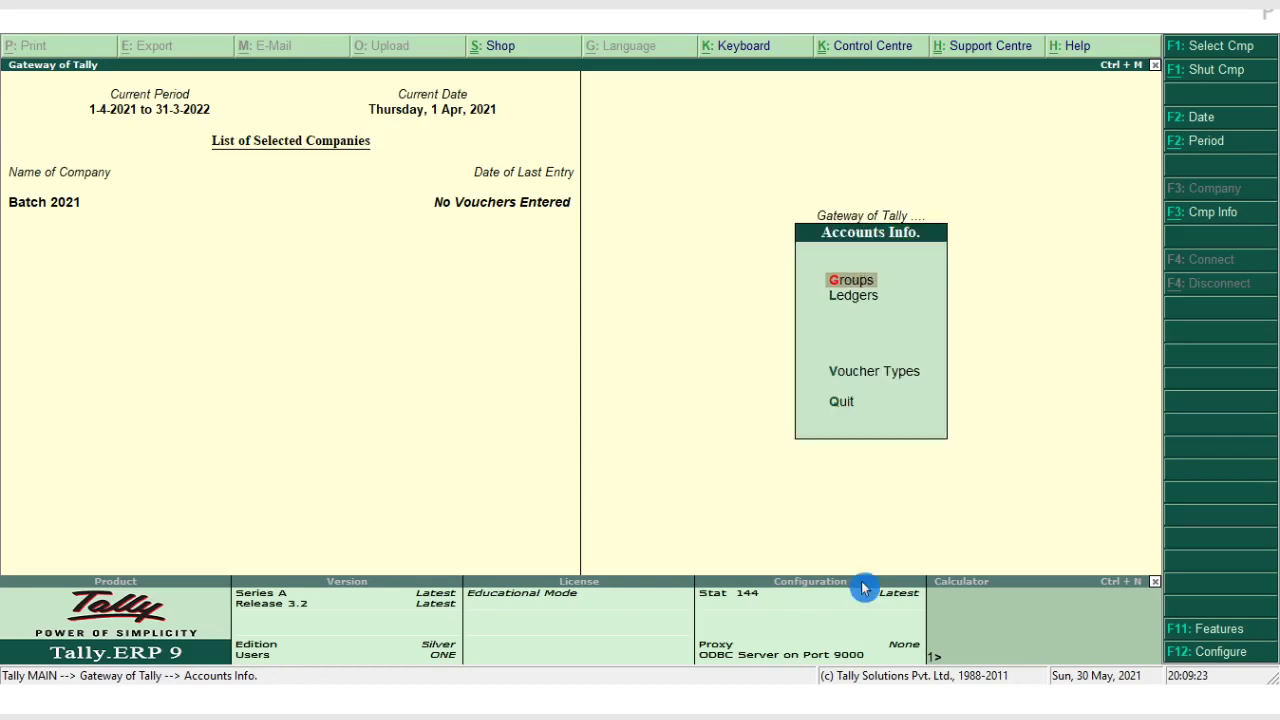
pyautogui.rightClick(864, 590)
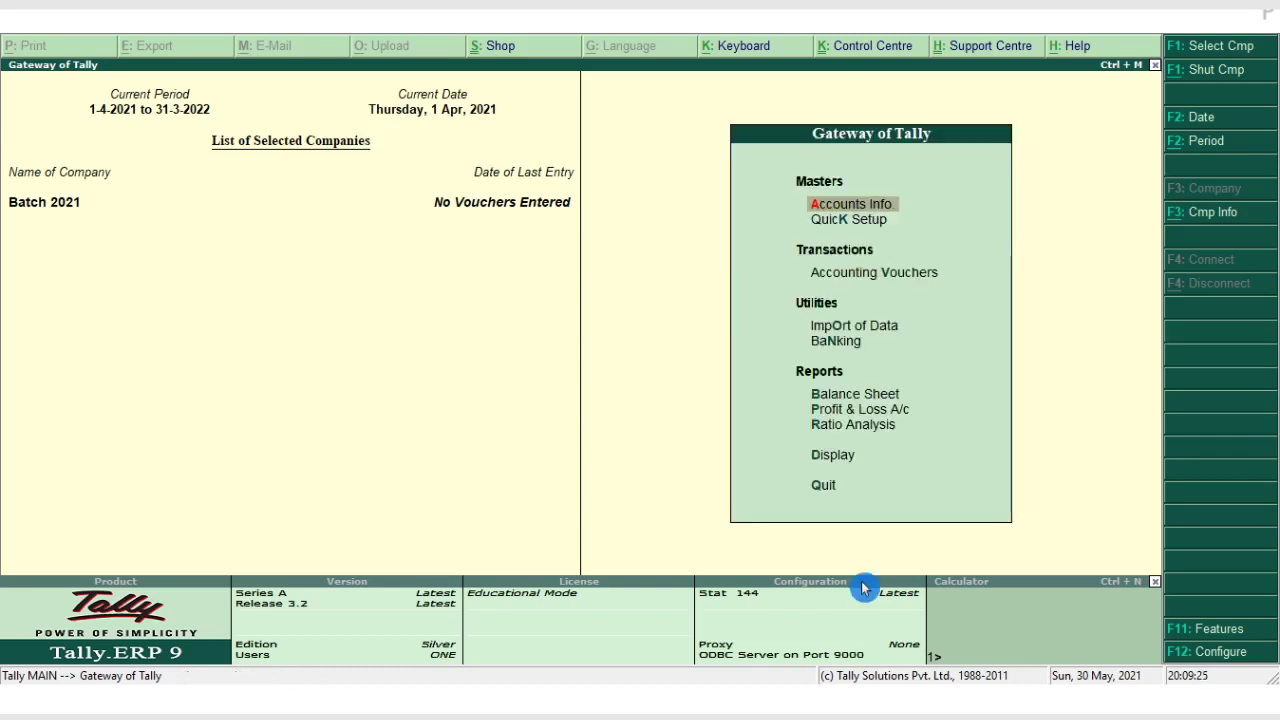
# Open the list of existing ledgers through the single-ledger display option.
pyautogui.press('Down')
pyautogui.press('Up')
pyautogui.press('Return')
pyautogui.press('Down')
pyautogui.press('Return')
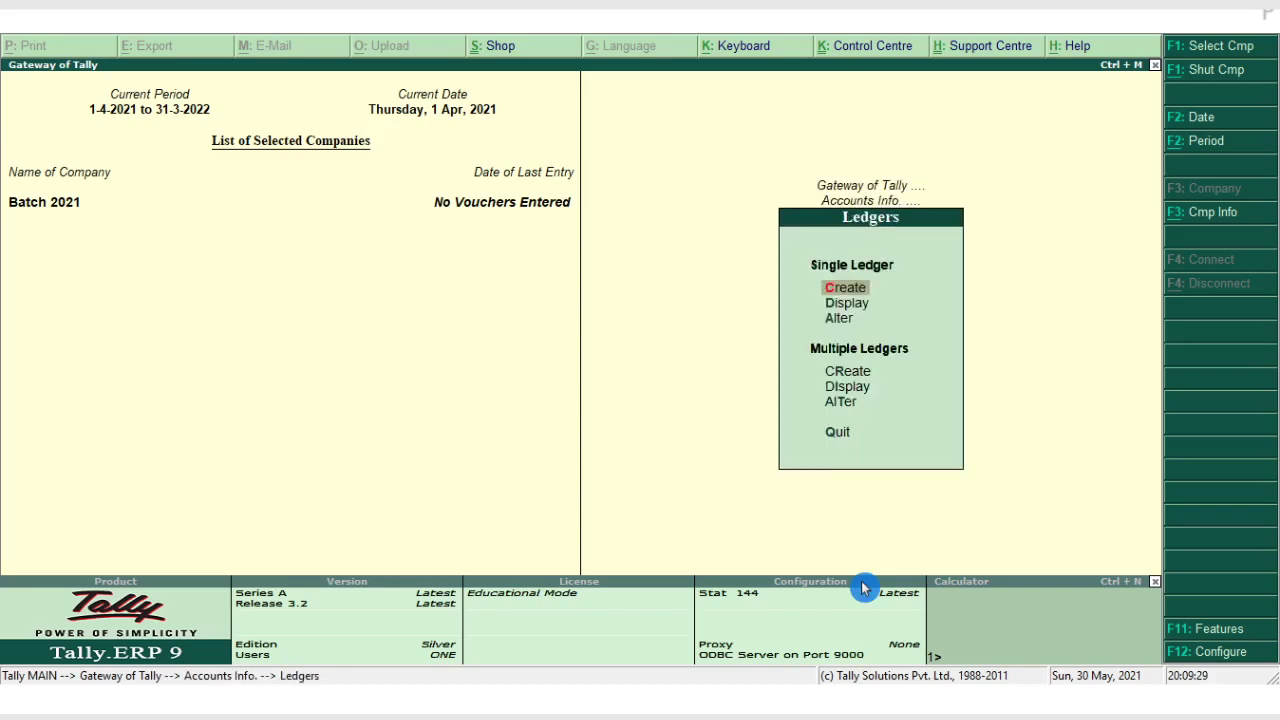
pyautogui.press('Down')
pyautogui.press('Return')
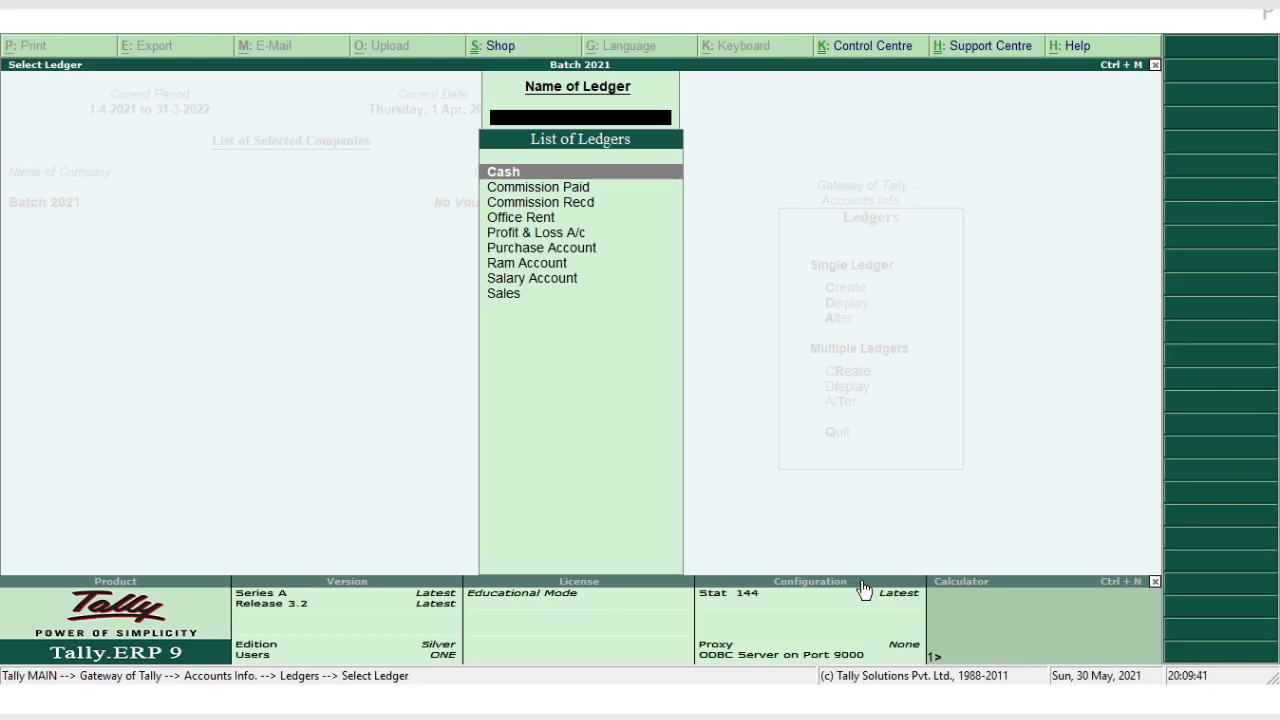
# Check the created ledgers one by one in the list, from Cash down to Sales.
pyautogui.press('Down')
pyautogui.press('Down')
pyautogui.press('Down')
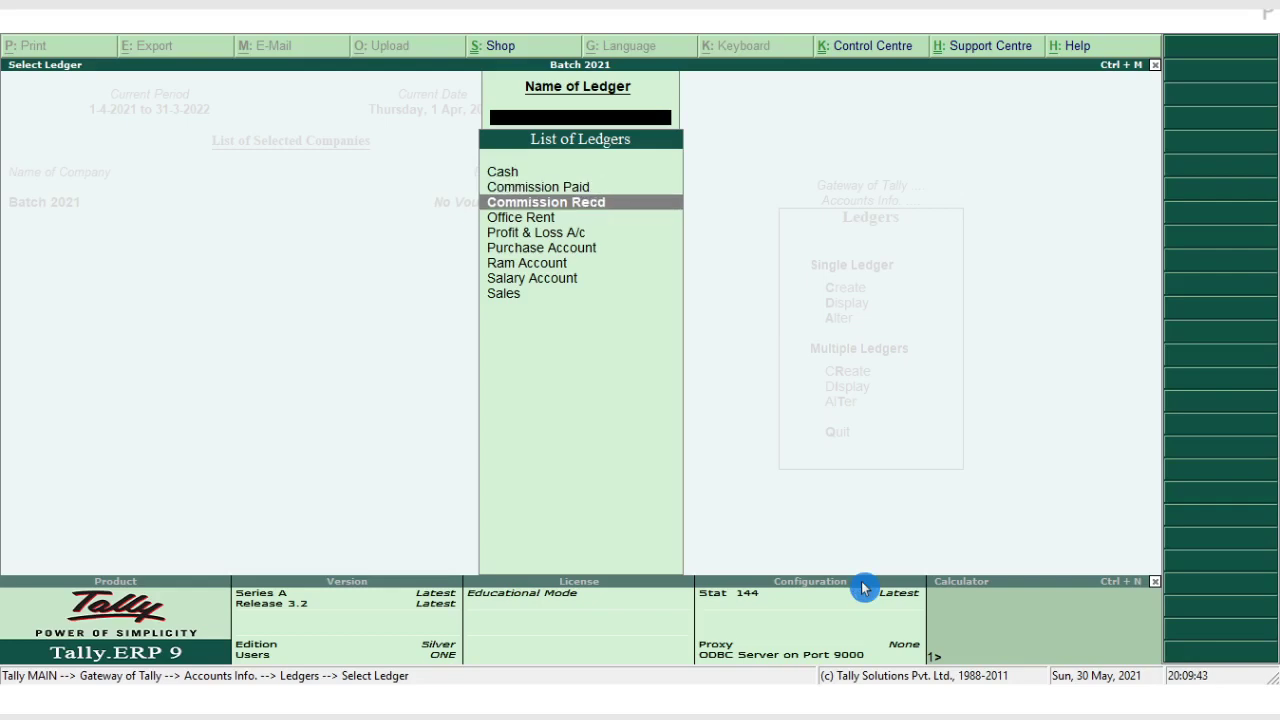
pyautogui.press('Down')
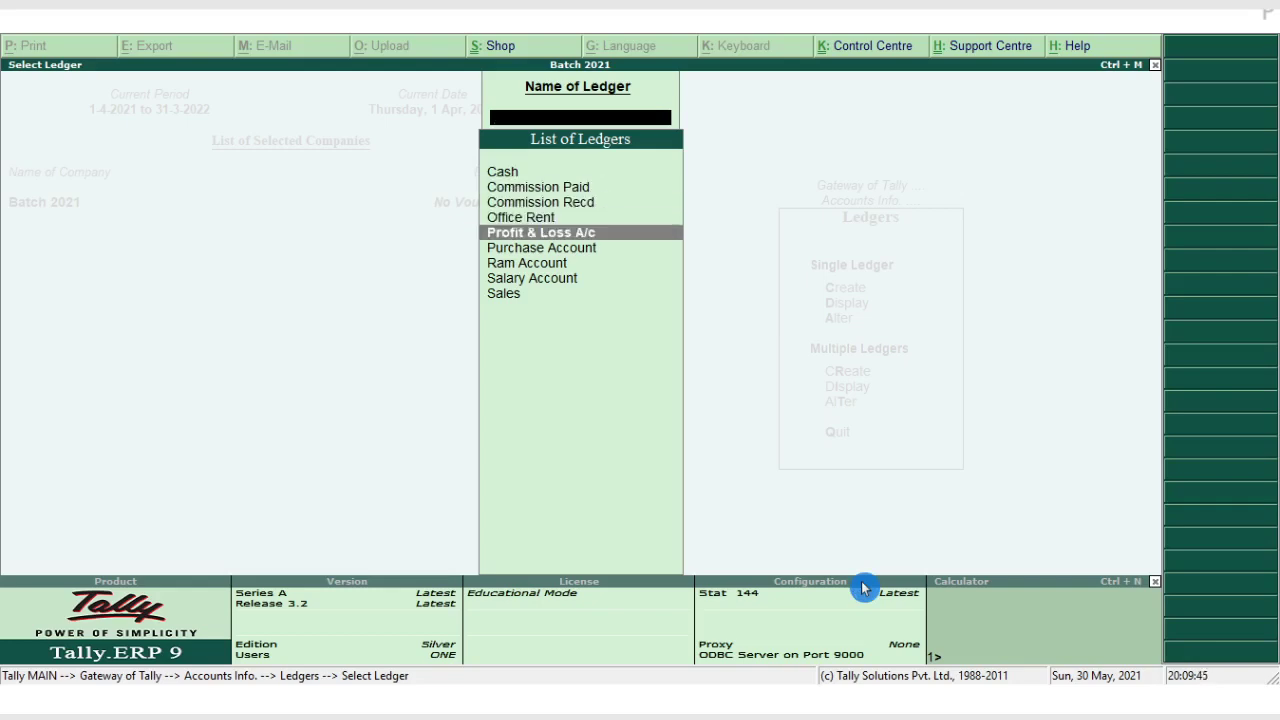
pyautogui.press('Down')
pyautogui.press('Down')
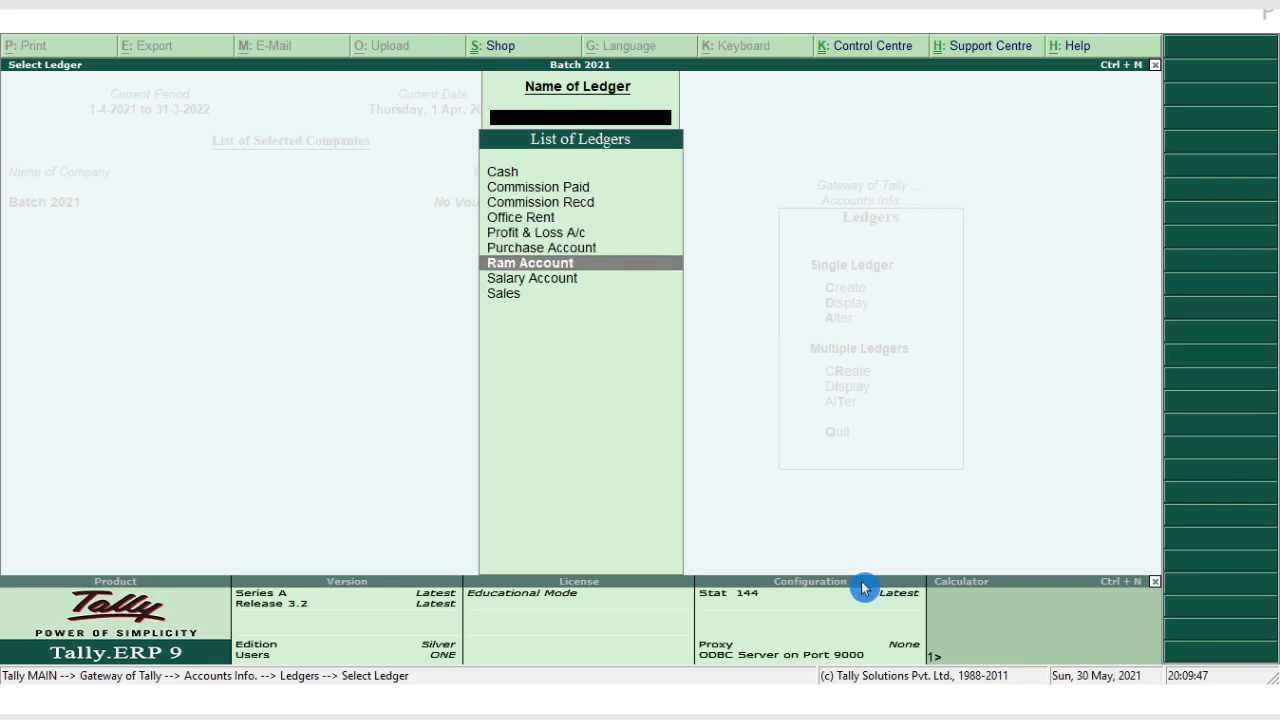
pyautogui.press('Down')
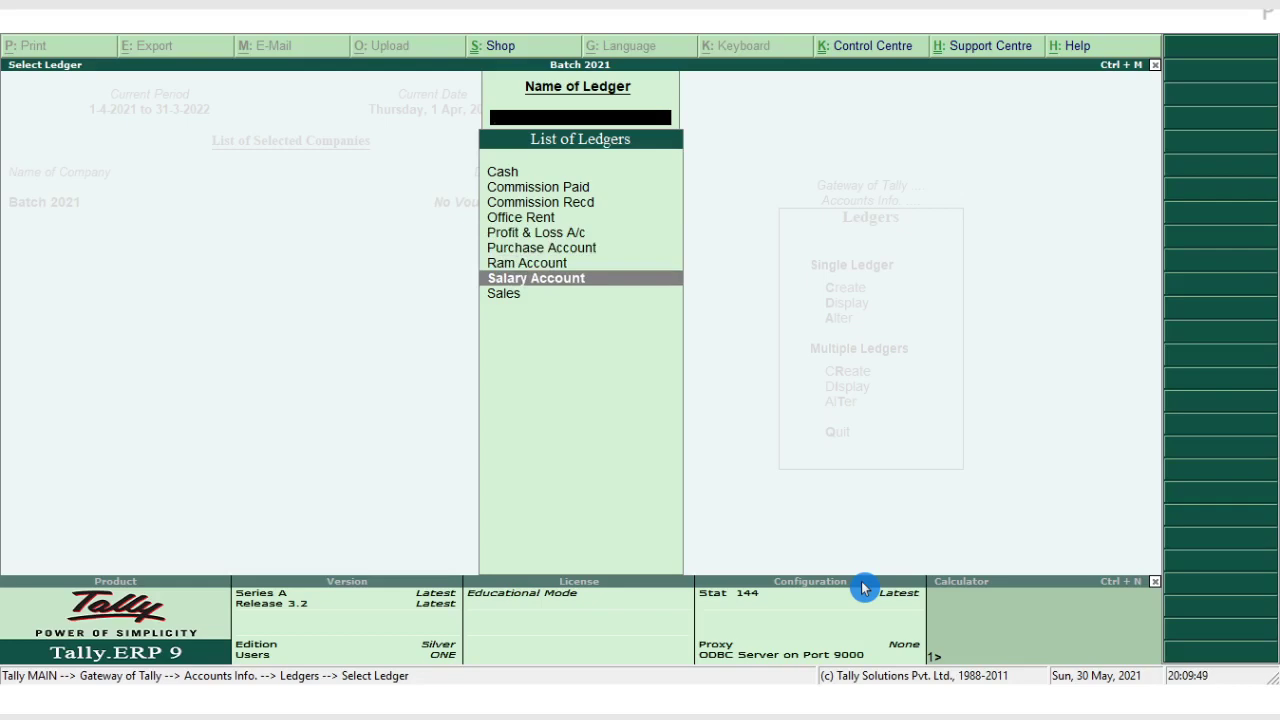
pyautogui.press('Down')
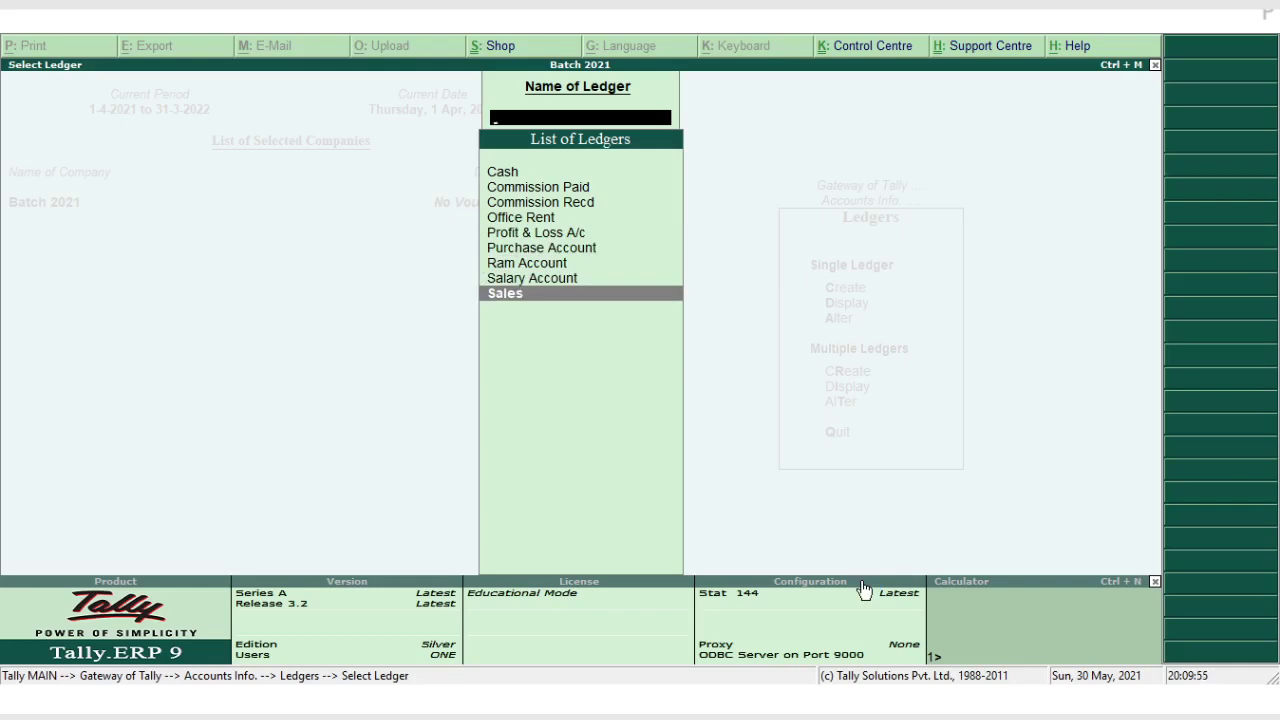
# Leave the ledger list, return to the Gateway of Tally and open accounting voucher entry.
pyautogui.rightClick(864, 590)
pyautogui.rightClick(864, 590)
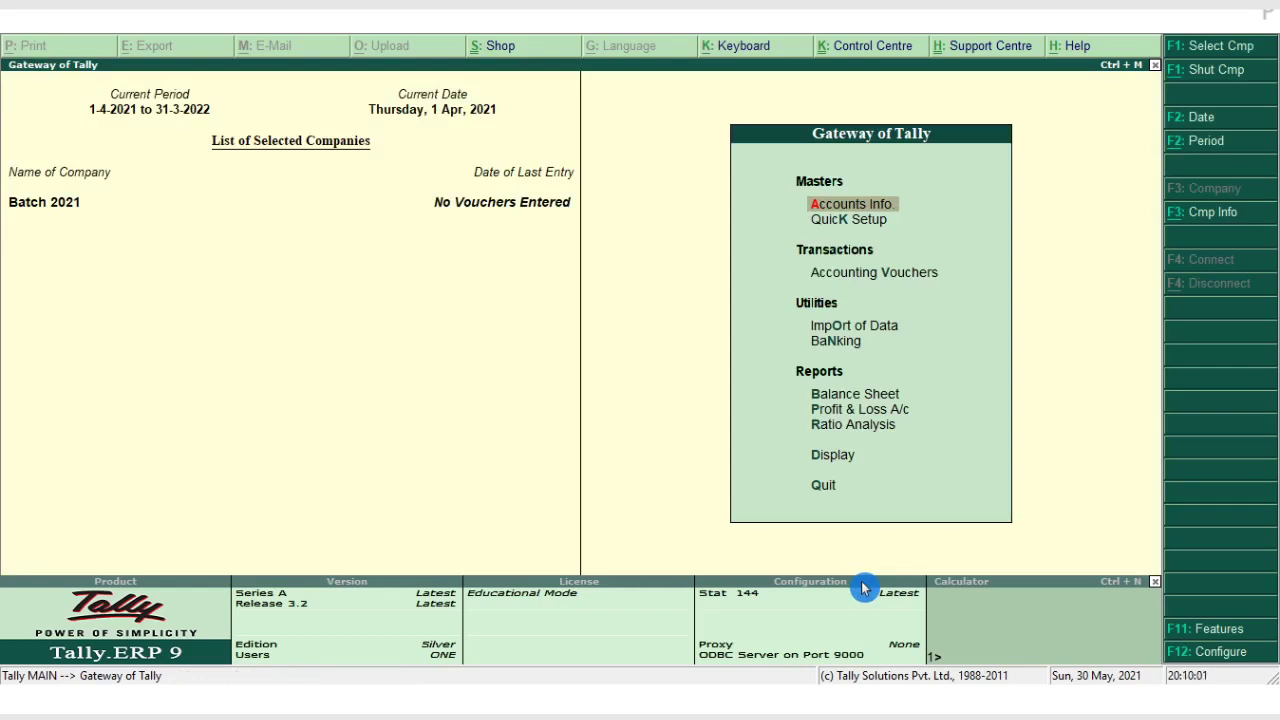
pyautogui.press('Down')
pyautogui.press('Down')
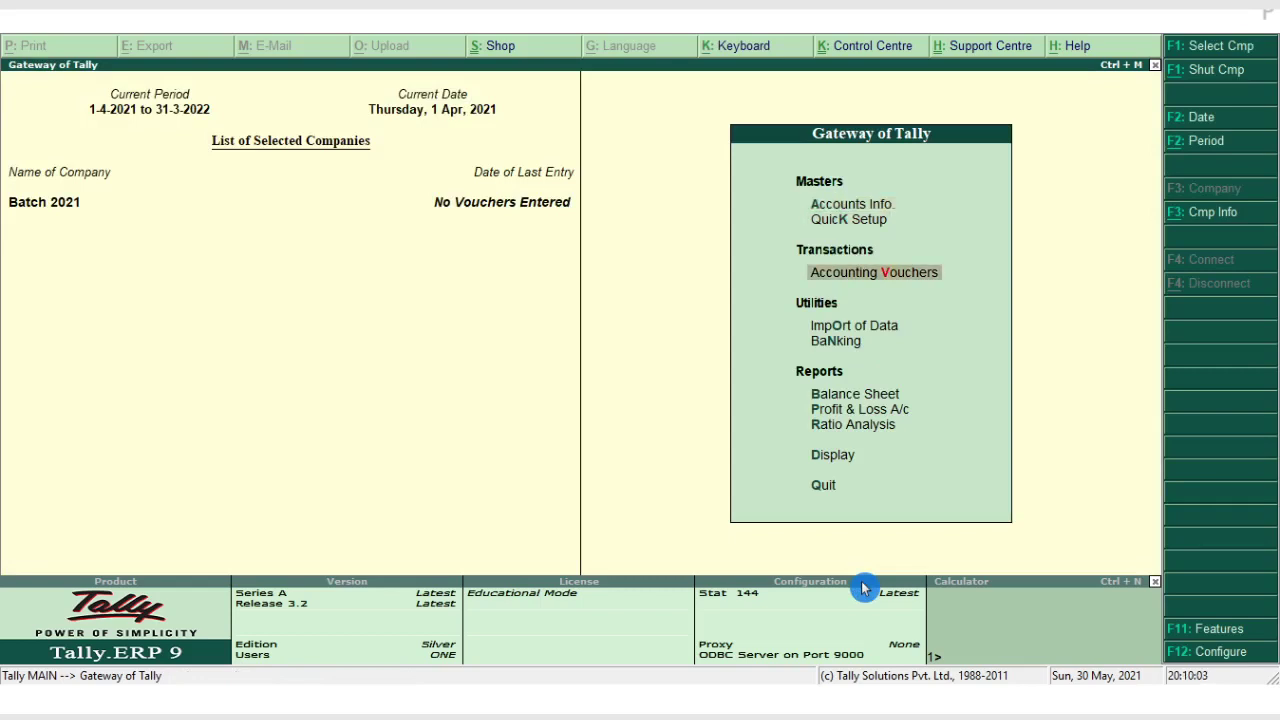
pyautogui.press('Return')
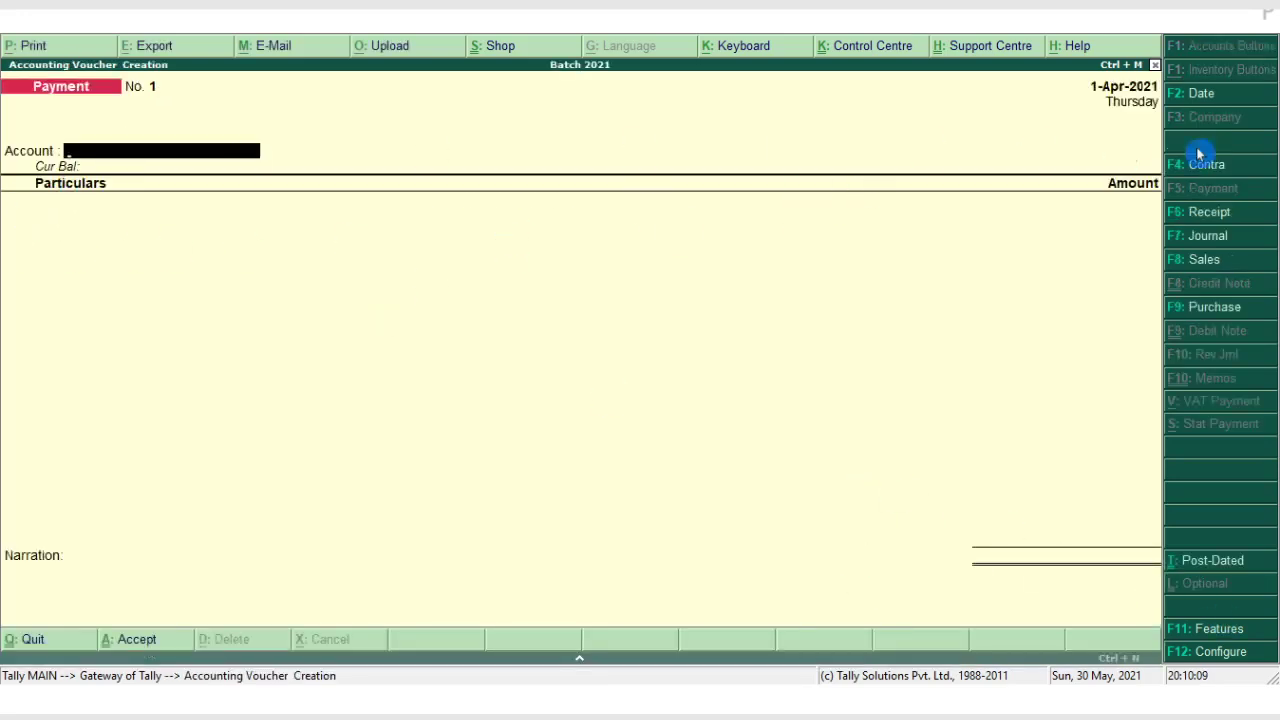
# Accept the accounting features as set and turn off single entry mode for payment, receipt and contra vouchers.
pyautogui.click(1210, 632)
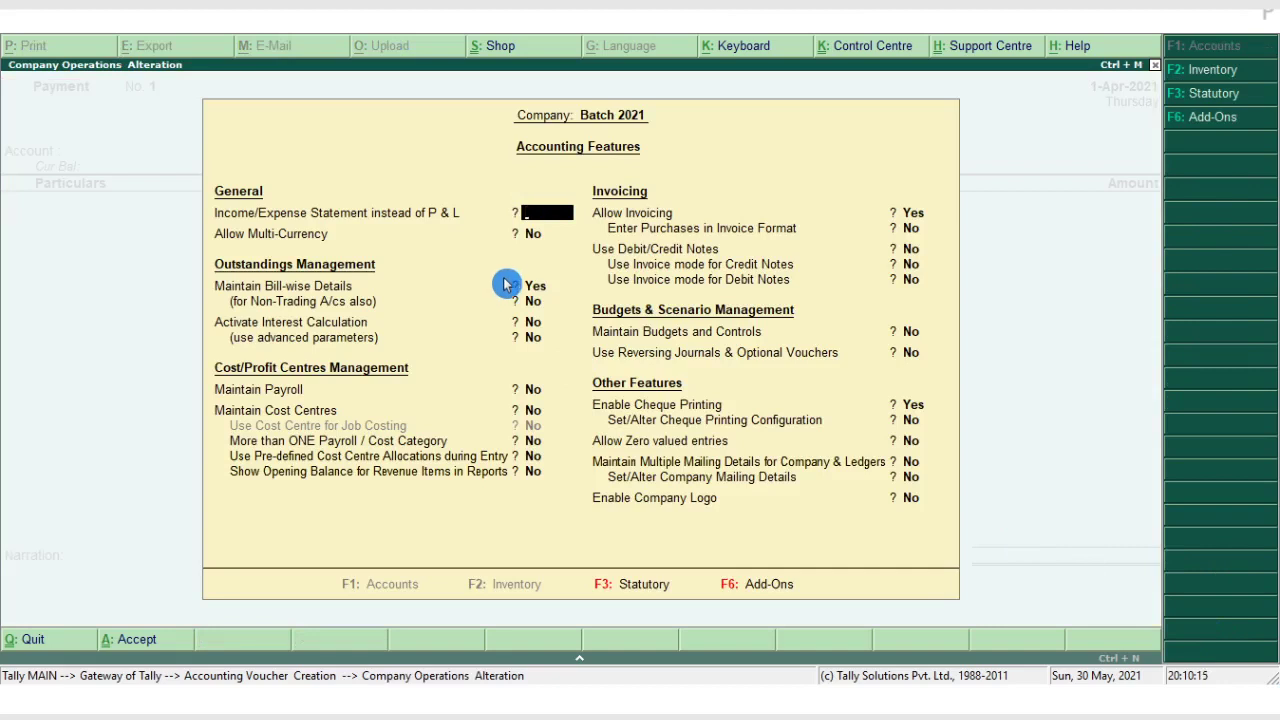
pyautogui.hotkey('ctrl', 'a')
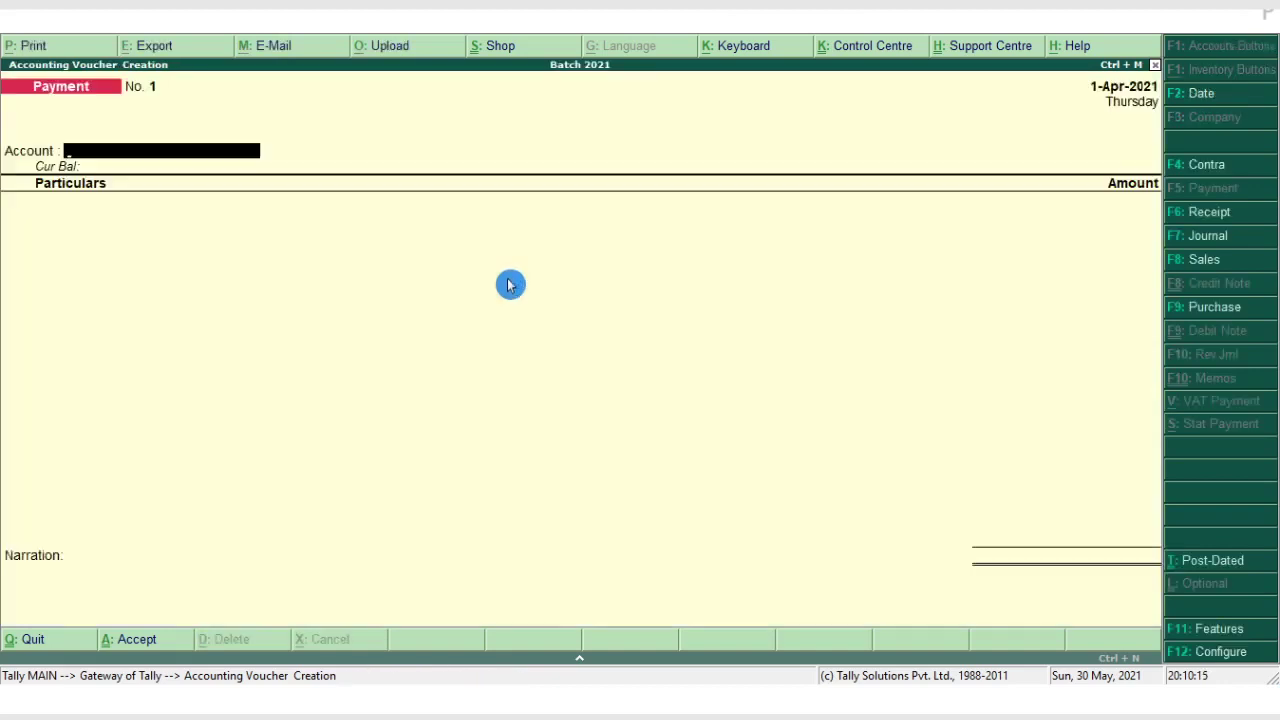
pyautogui.click(1234, 655)
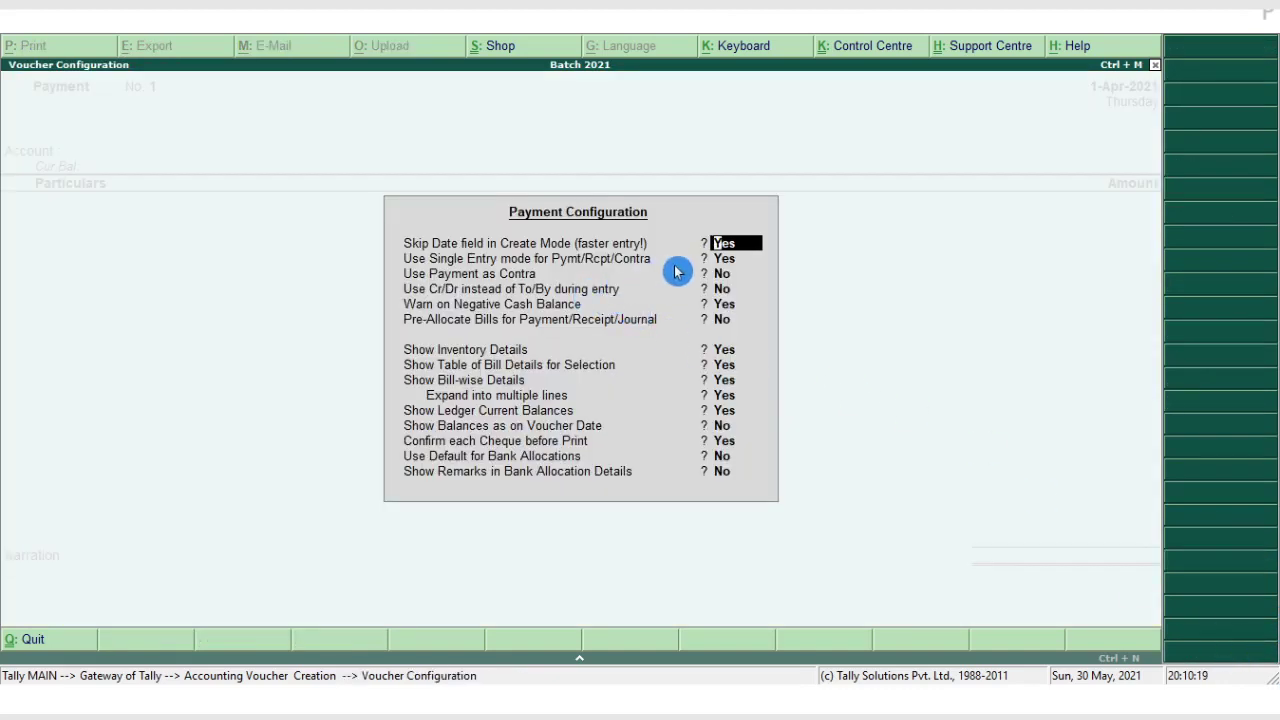
pyautogui.click(725, 262)
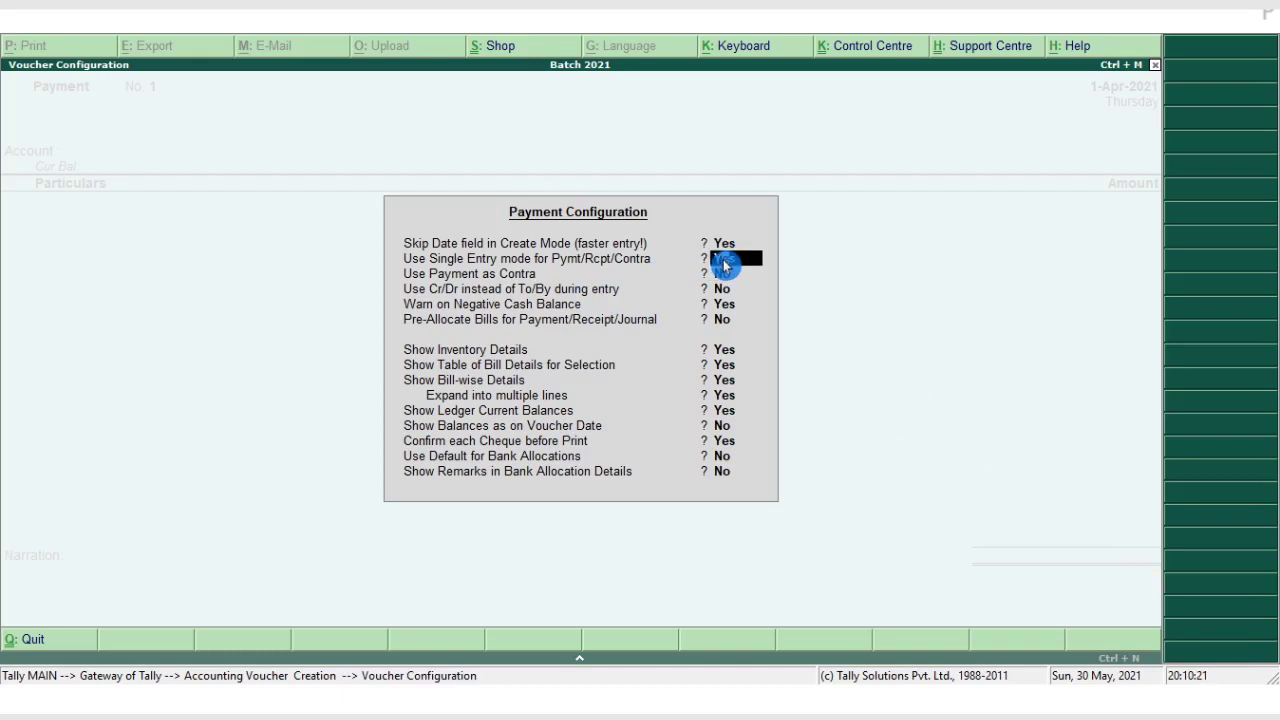
pyautogui.write('no')
pyautogui.hotkey('ctrl', 'a')
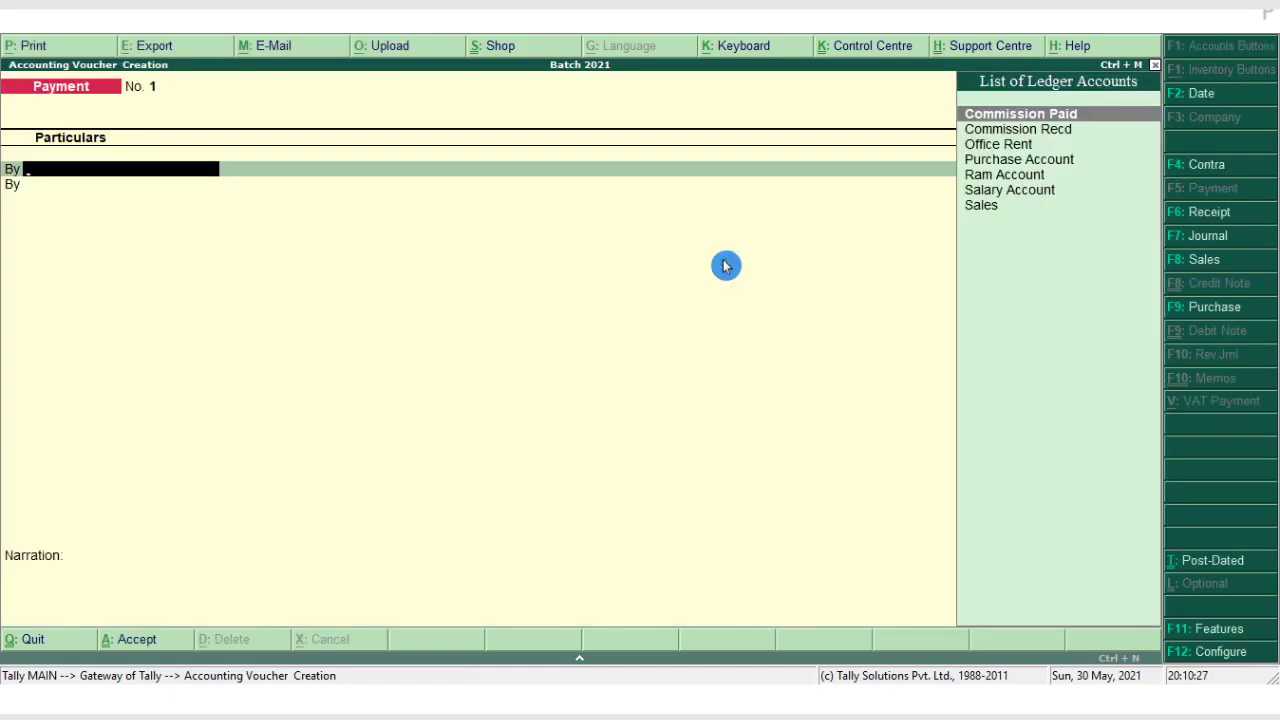
# Leave voucher entry for the Gateway of Tally and reopen the accounting vouchers.
pyautogui.press('Escape')
pyautogui.press('Return')
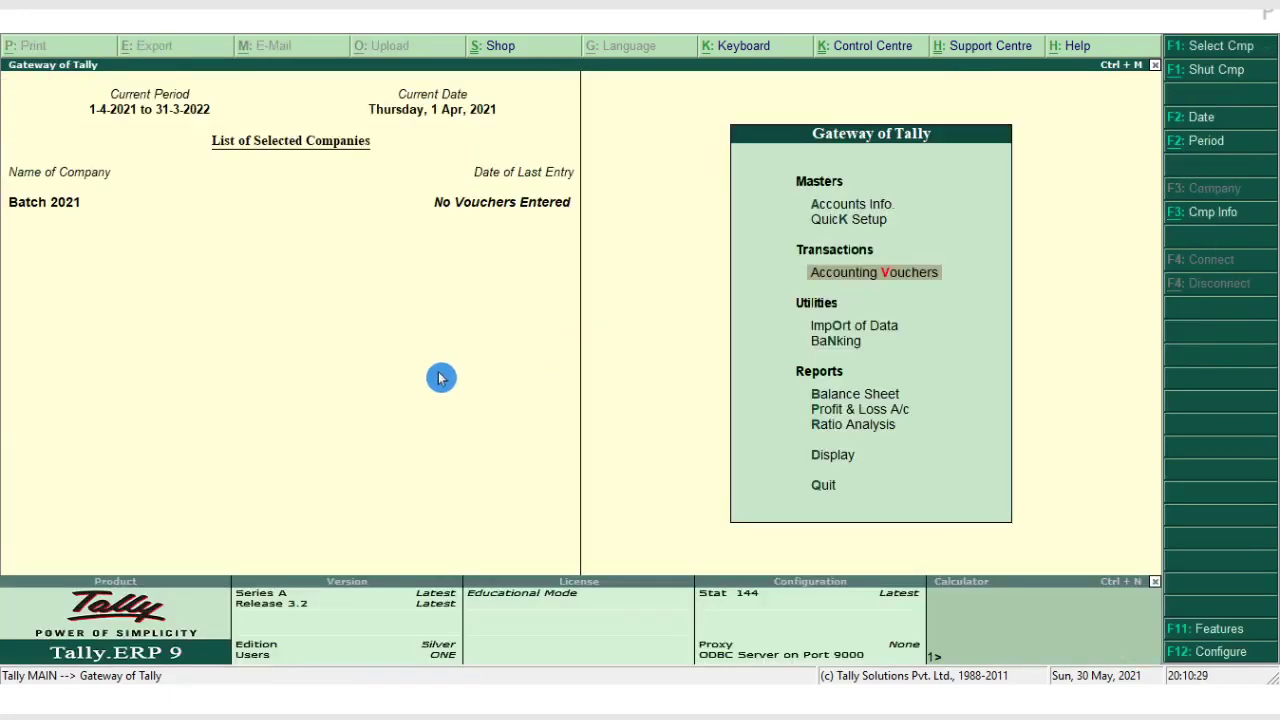
pyautogui.press('Return')
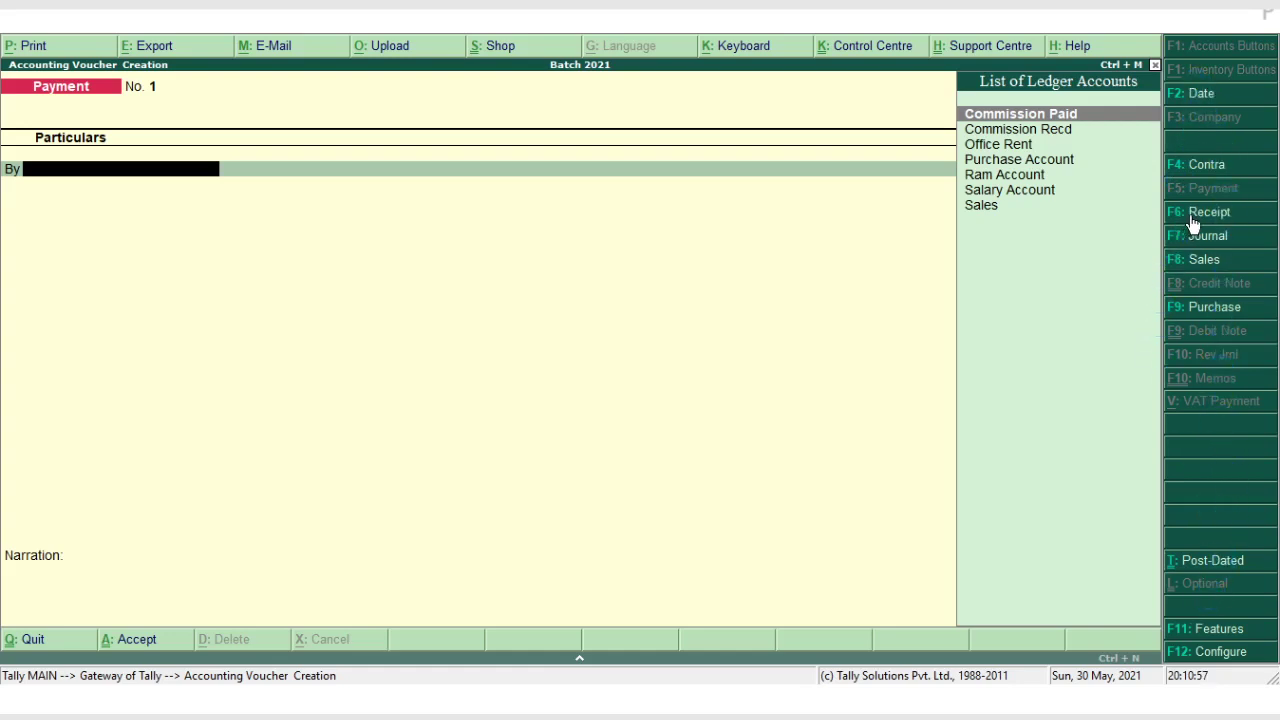
pyautogui.press('Escape')
pyautogui.press('y')
pyautogui.press('Escape')
pyautogui.press('Escape')
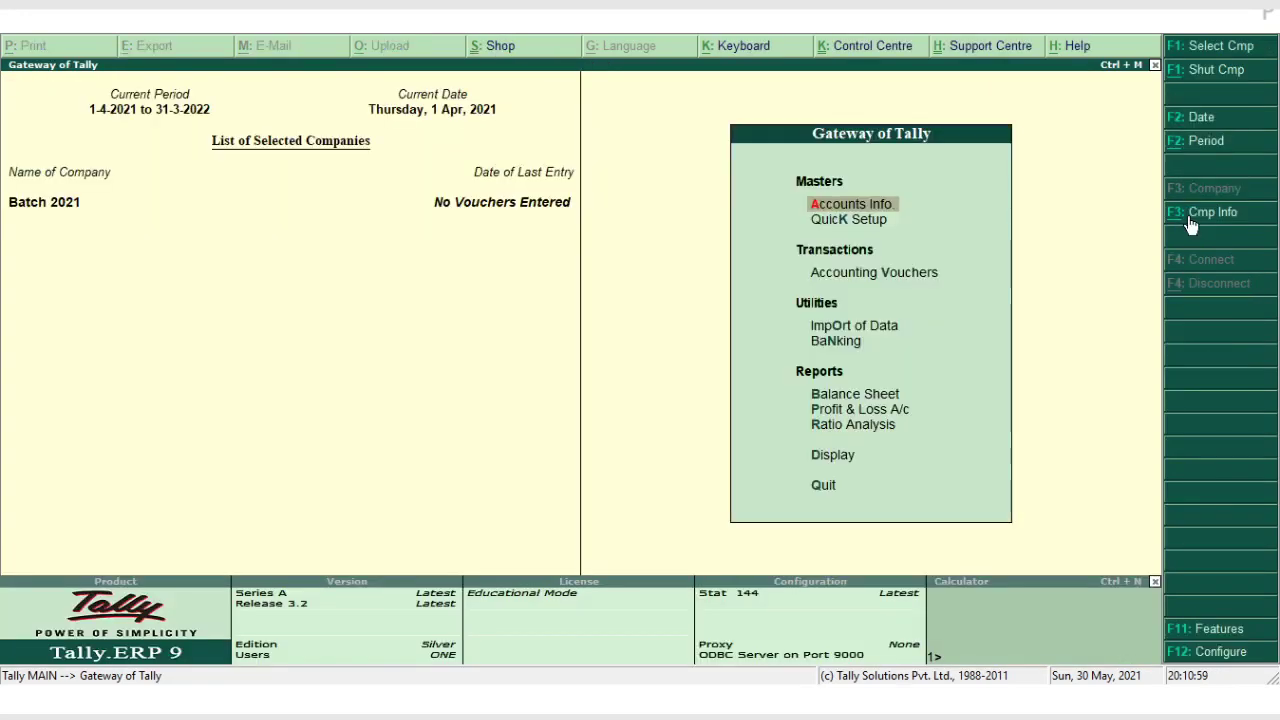
pyautogui.click(911, 286)
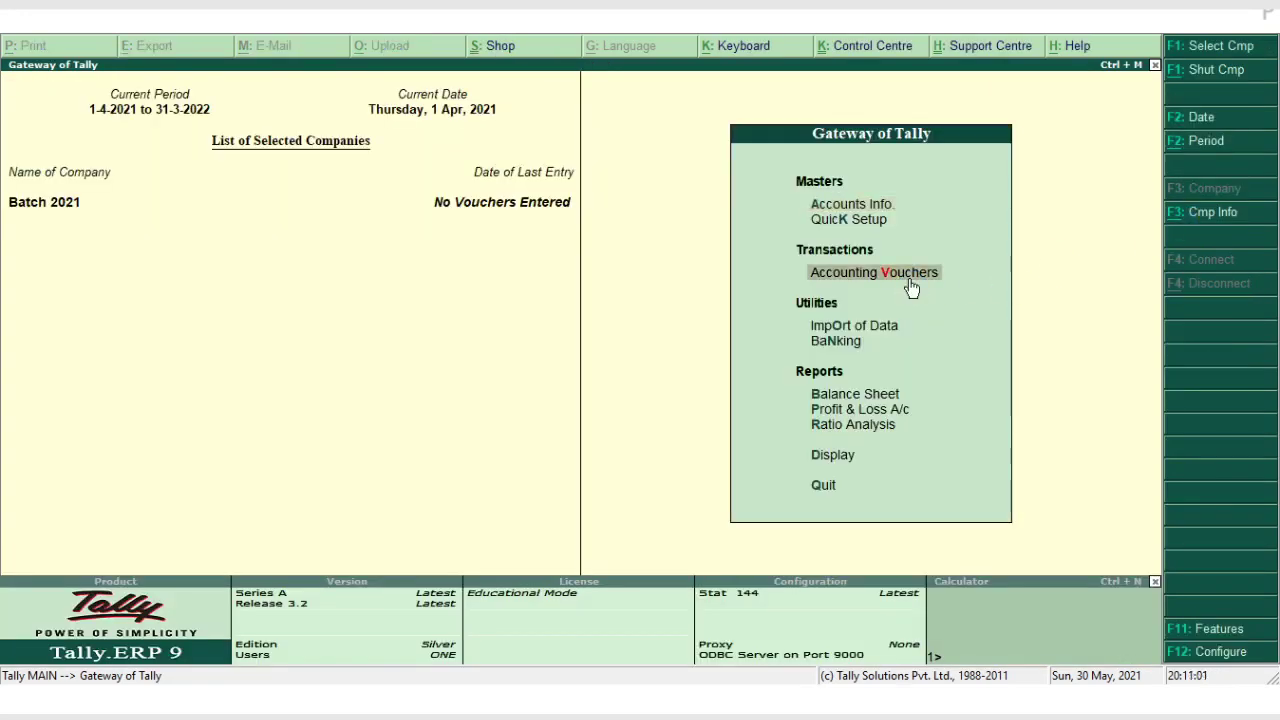
pyautogui.click(911, 286)
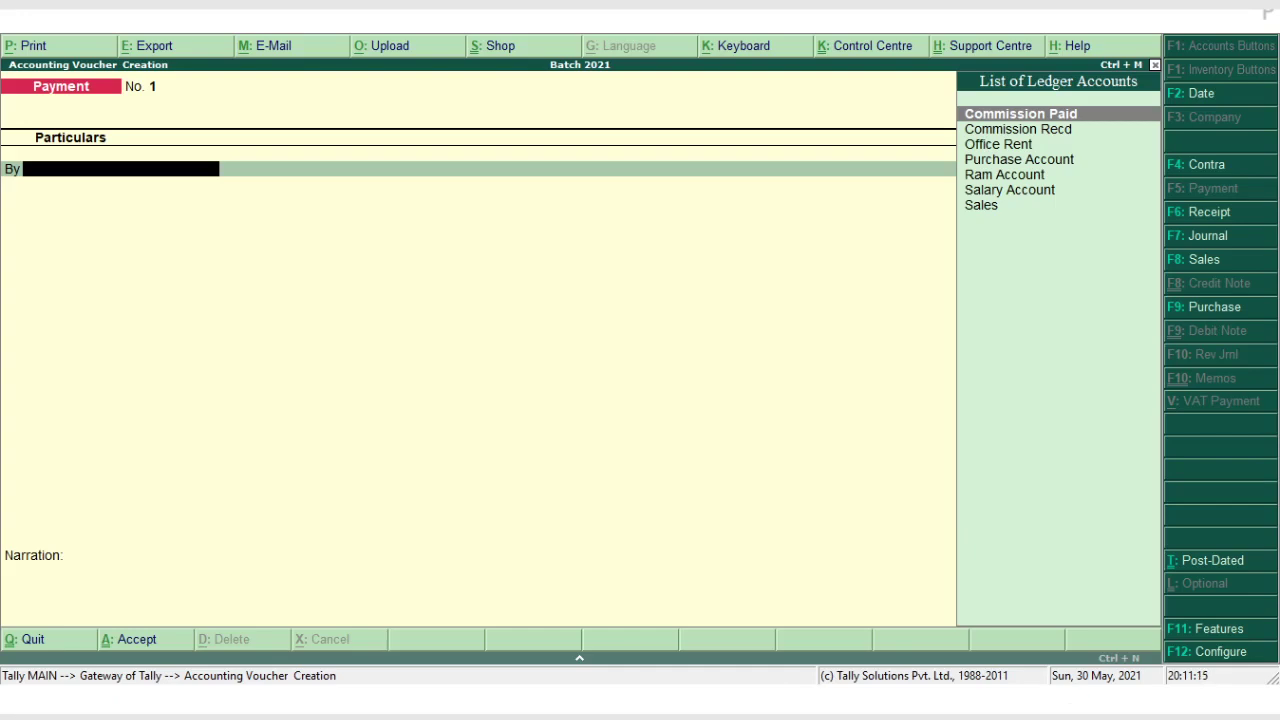
# Start a purchase voucher with supplier invoice number 1, keeping the invoice date 1-Apr-2021.
pyautogui.click(1230, 309)
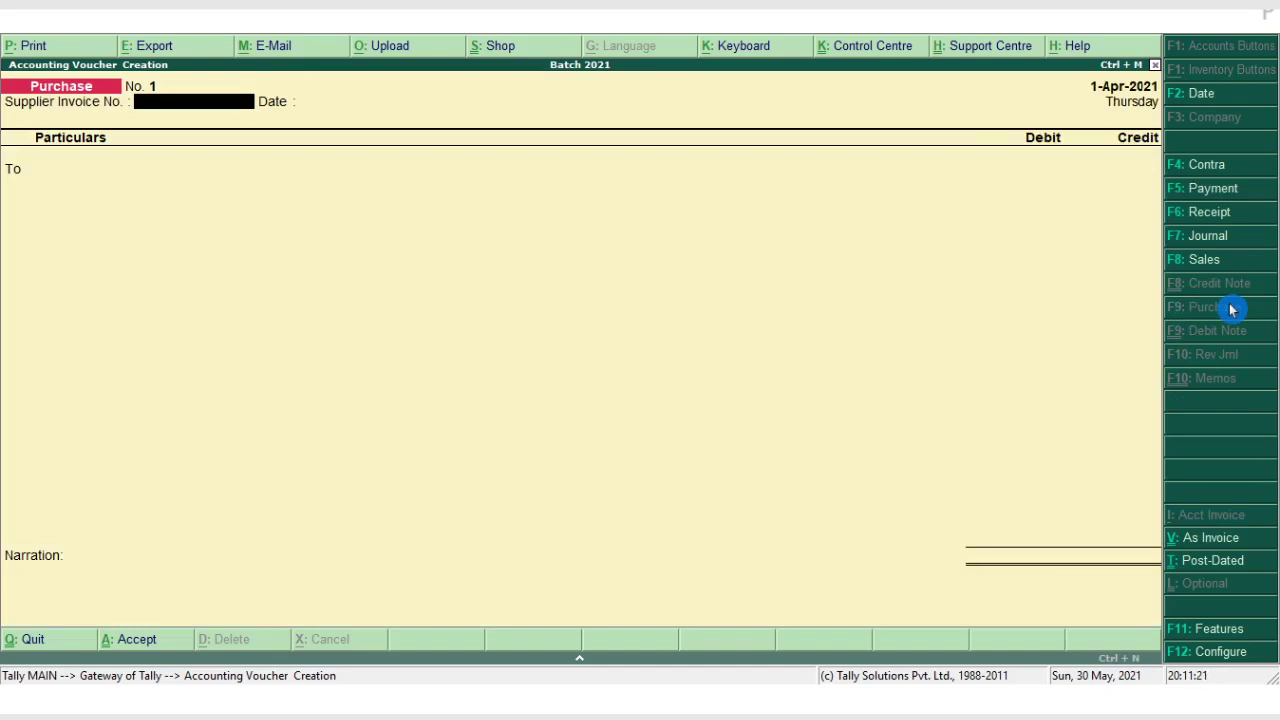
pyautogui.write('1')
pyautogui.press('Return')
pyautogui.press('Return')
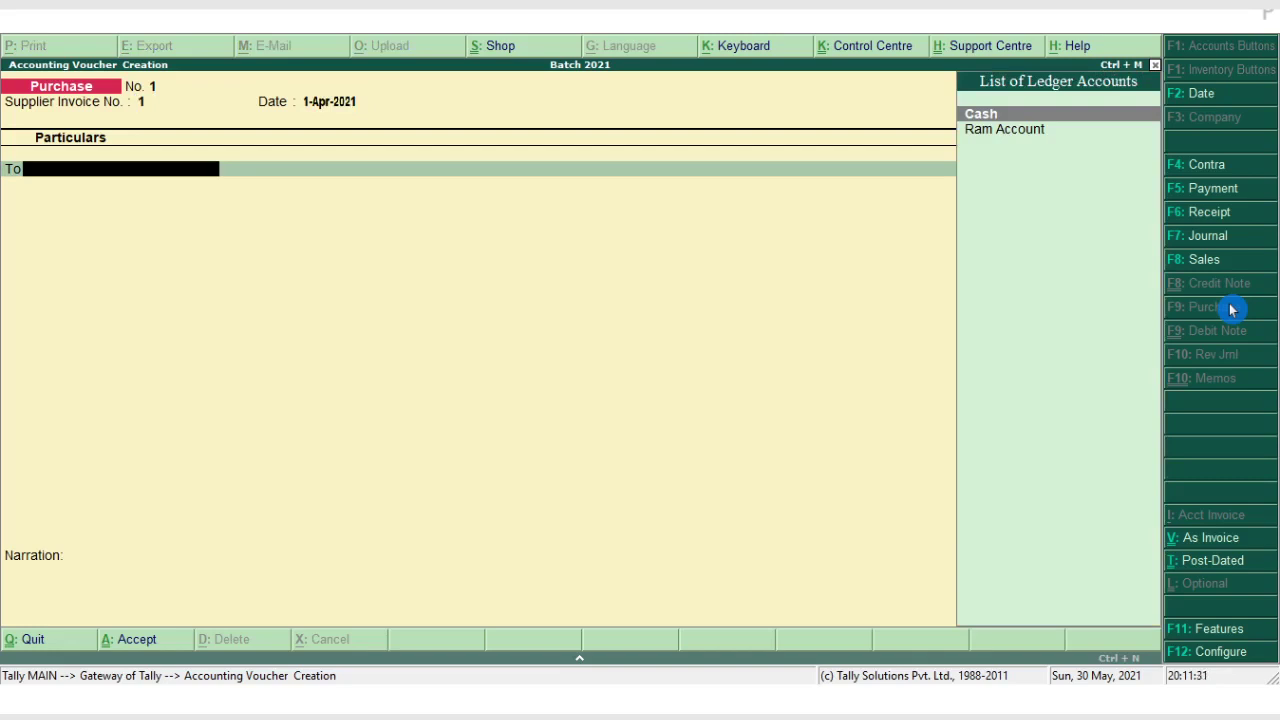
# Credit Cash with 320 in the purchase voucher and debit Purchase Account with the same amount.
pyautogui.press('Return')
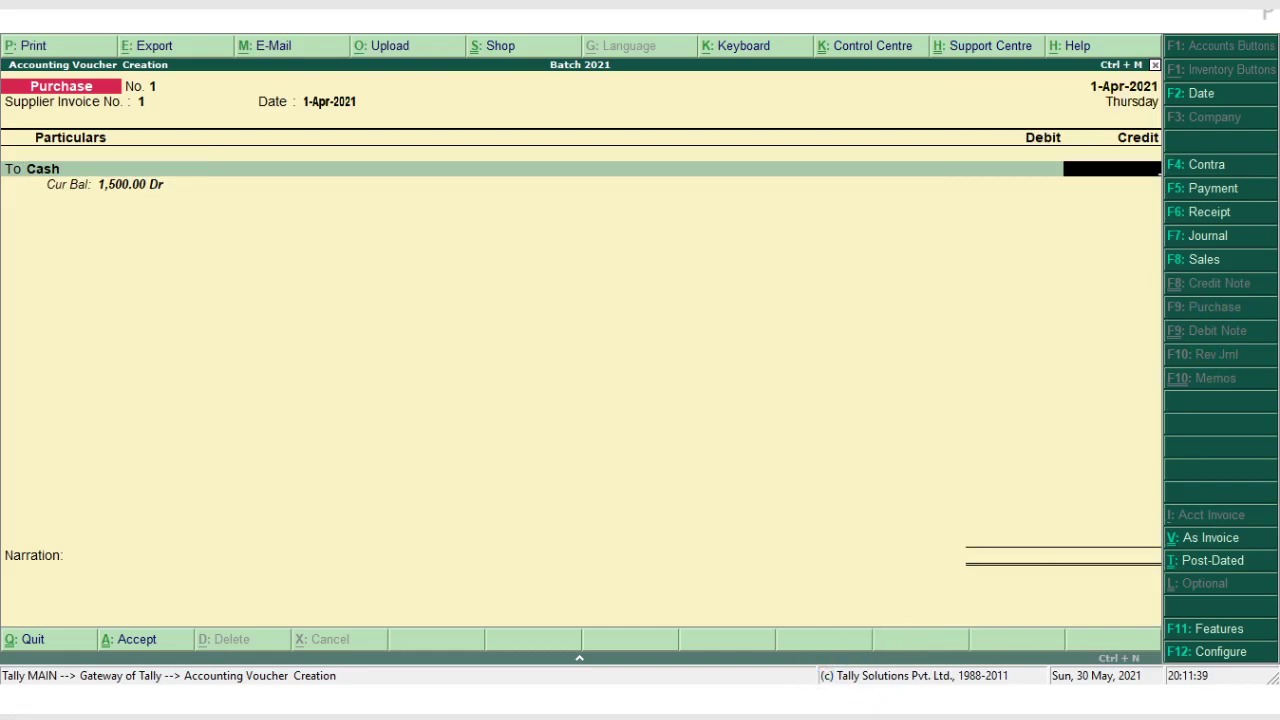
pyautogui.write('320')
pyautogui.press('Return')
pyautogui.press('Return')
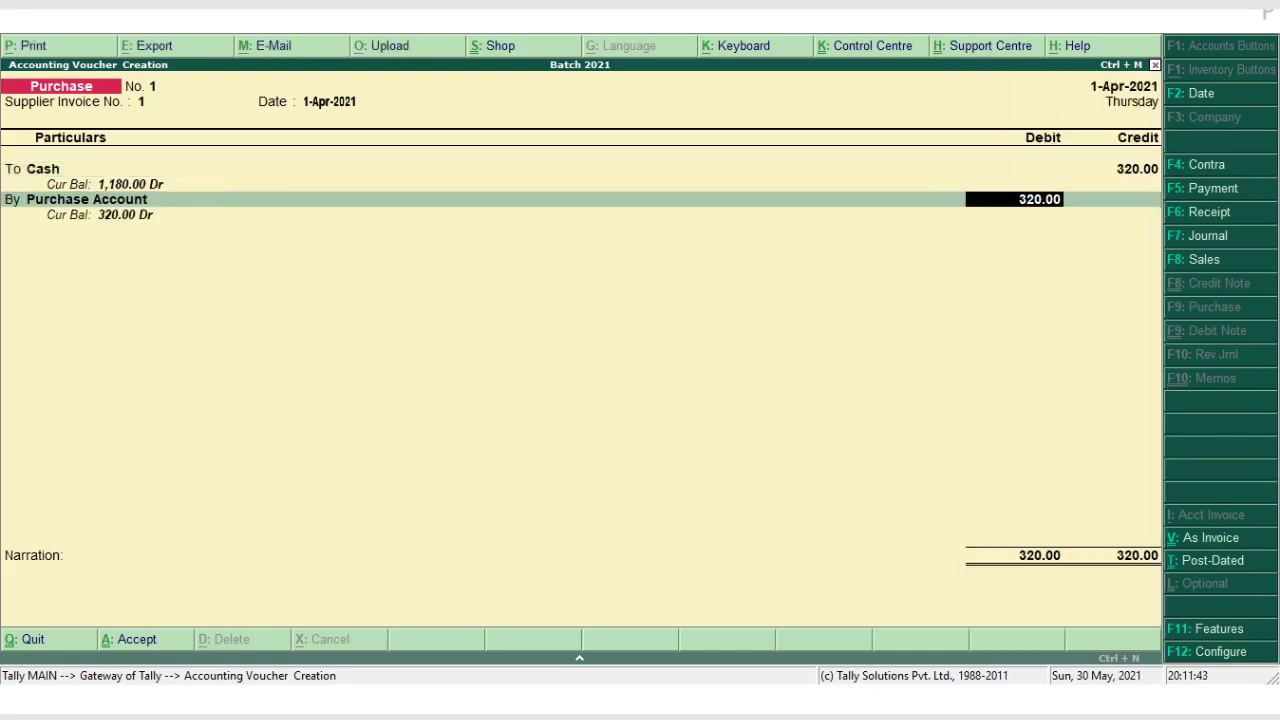
pyautogui.press('Return')
# Add the narration "being goods purchased for cash" and save the purchase voucher.
pyautogui.write('be')
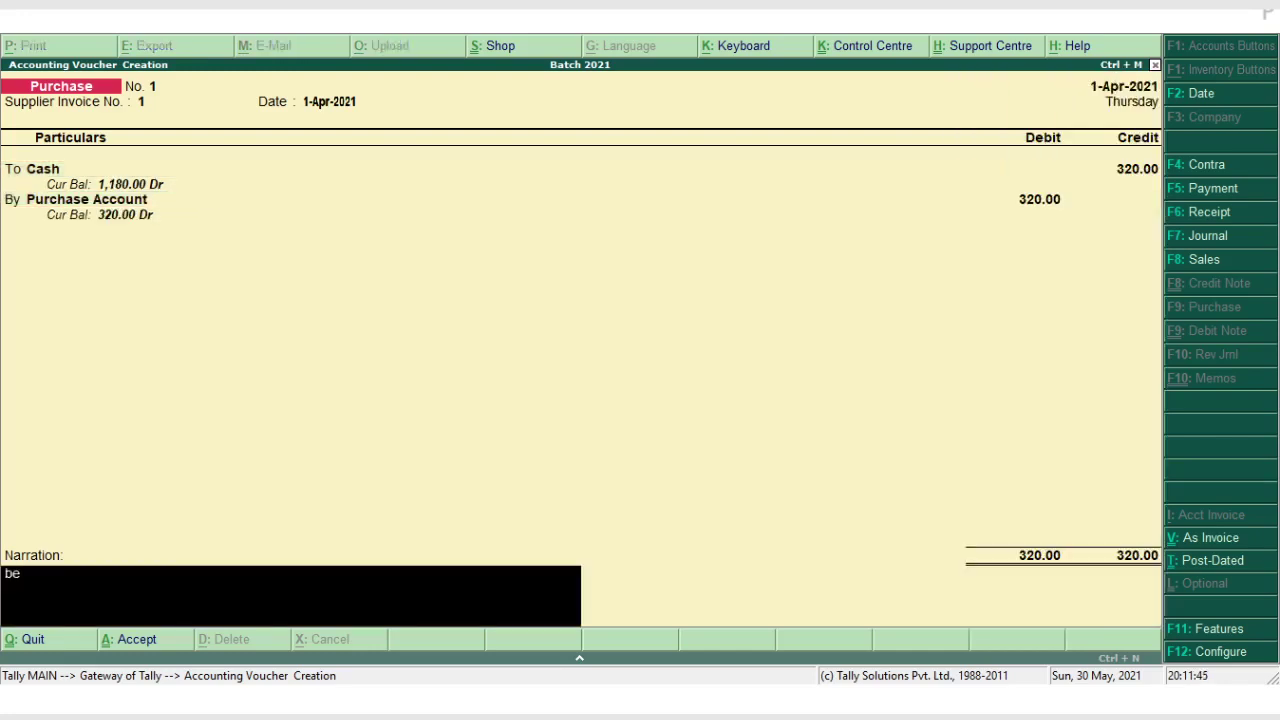
pyautogui.write('ing goods purchase')
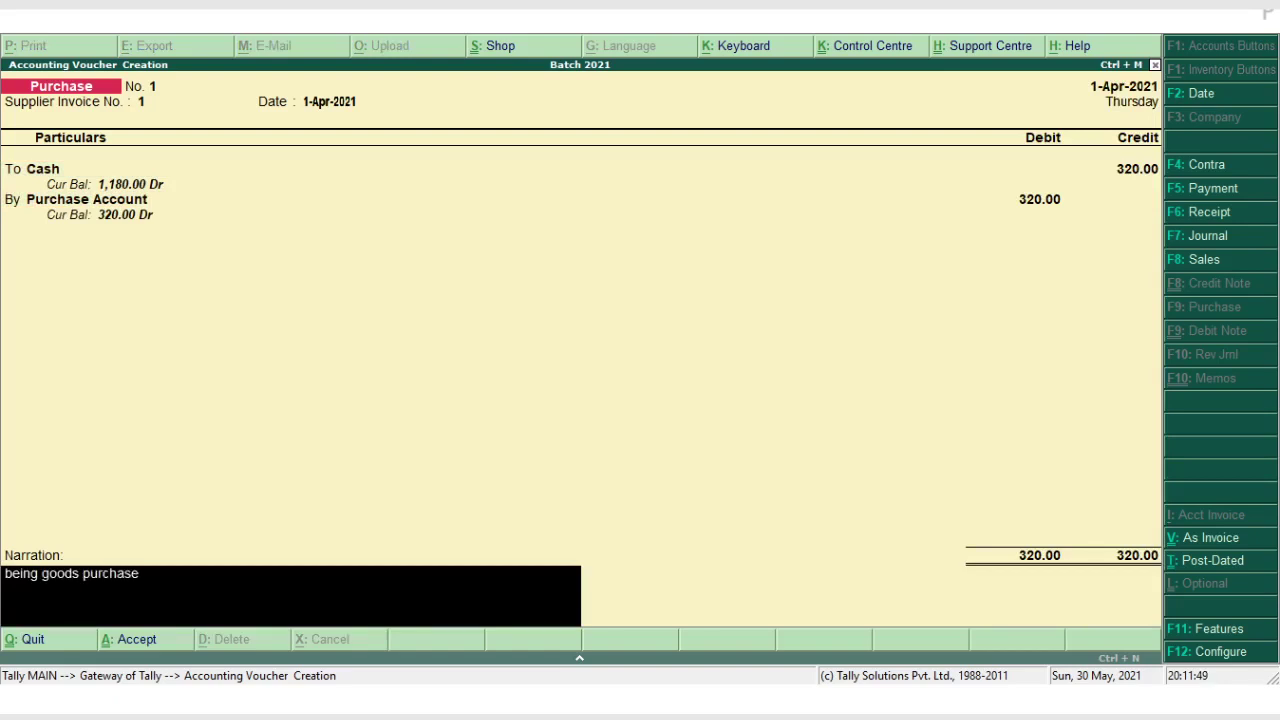
pyautogui.write('d for cash')
pyautogui.press('Return')
pyautogui.press('Return')
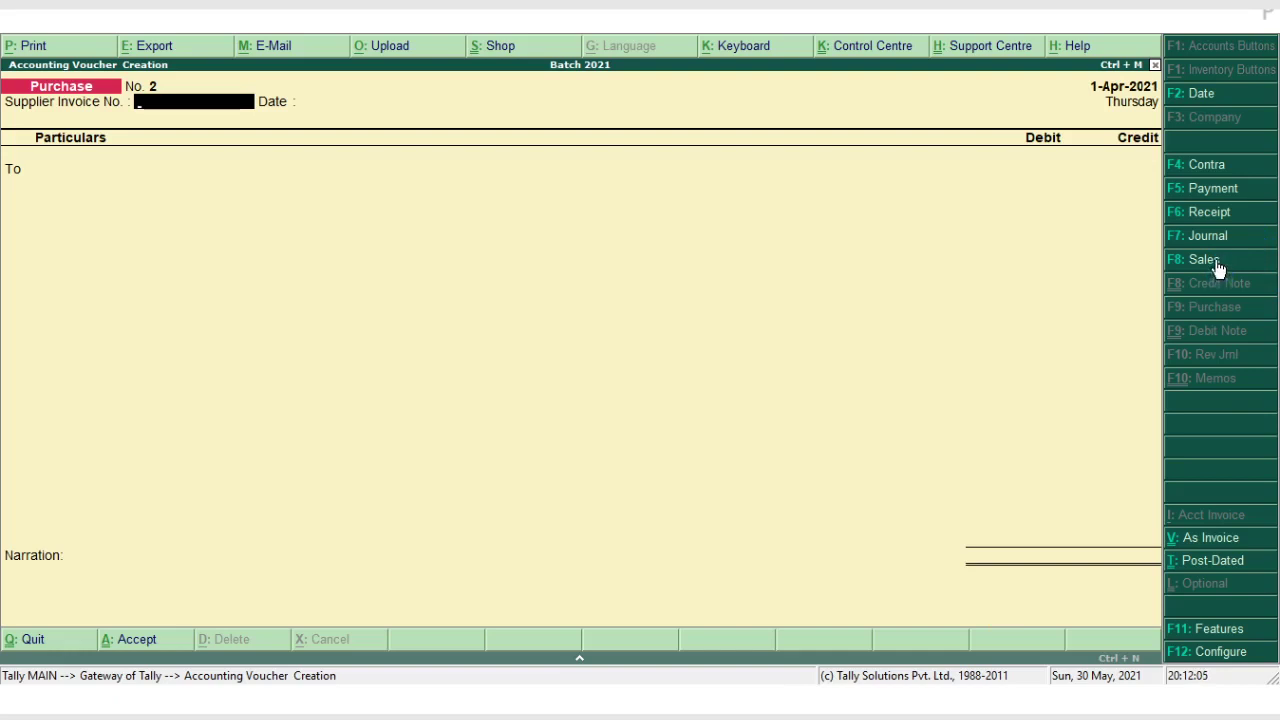
# Change the voucher date to 2-4-2021 and start a sales entry in voucher mode instead of invoice mode.
pyautogui.press('F2')
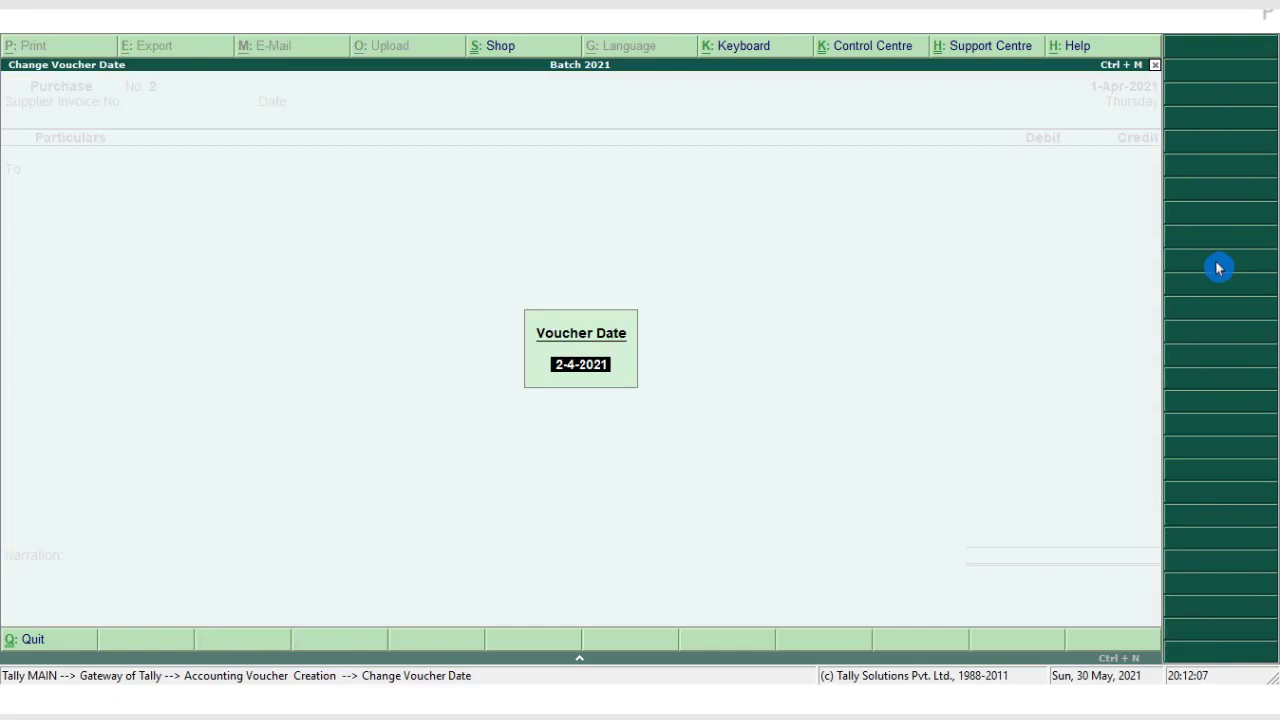
pyautogui.press('Return')
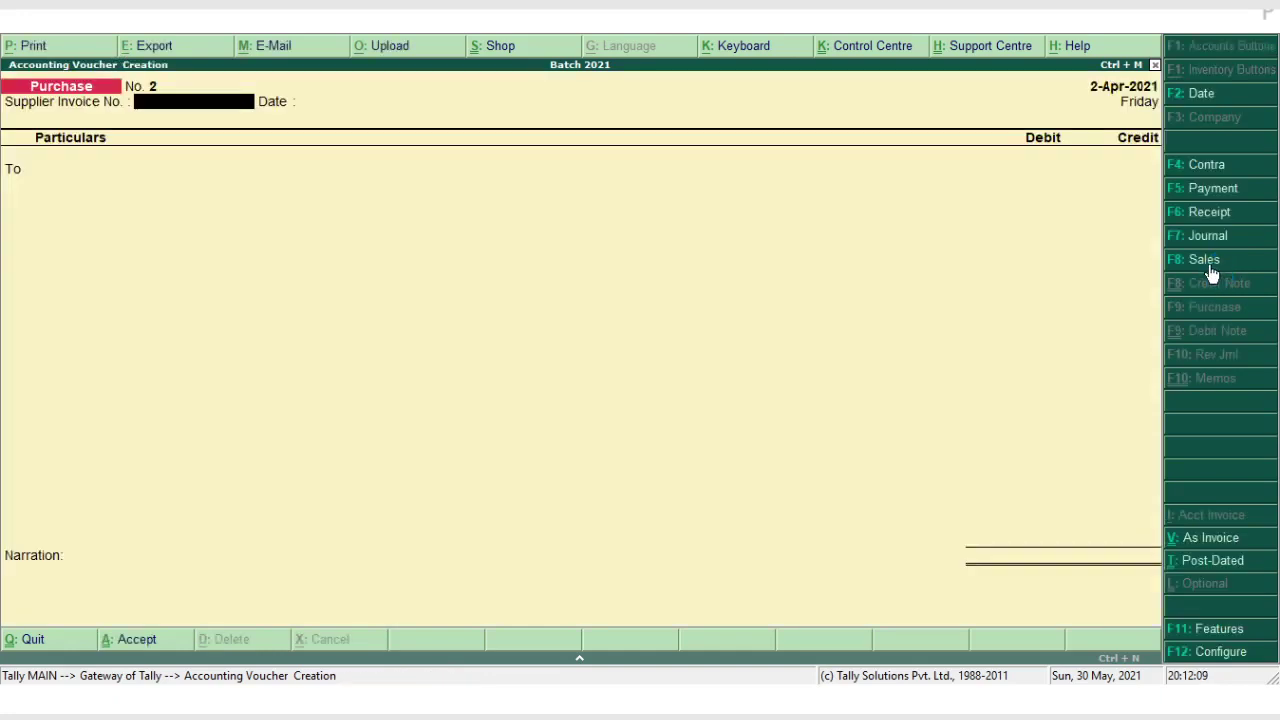
pyautogui.click(1208, 262)
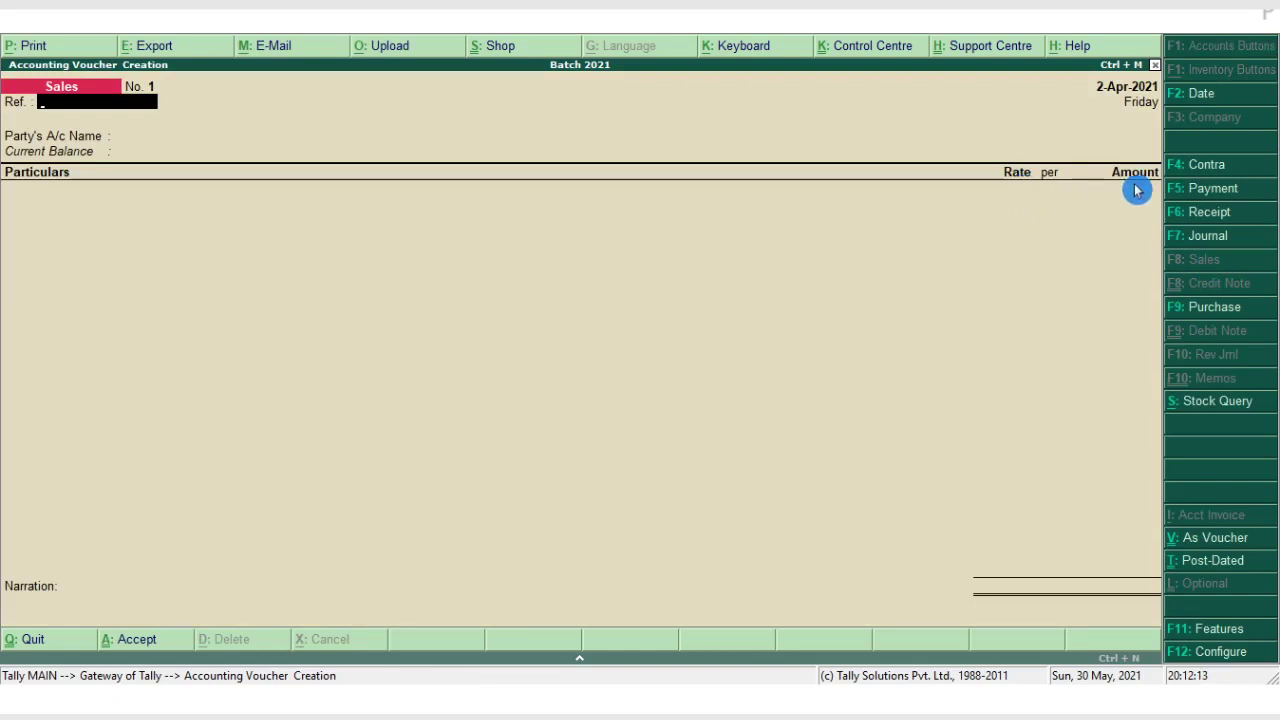
pyautogui.click(1193, 550)
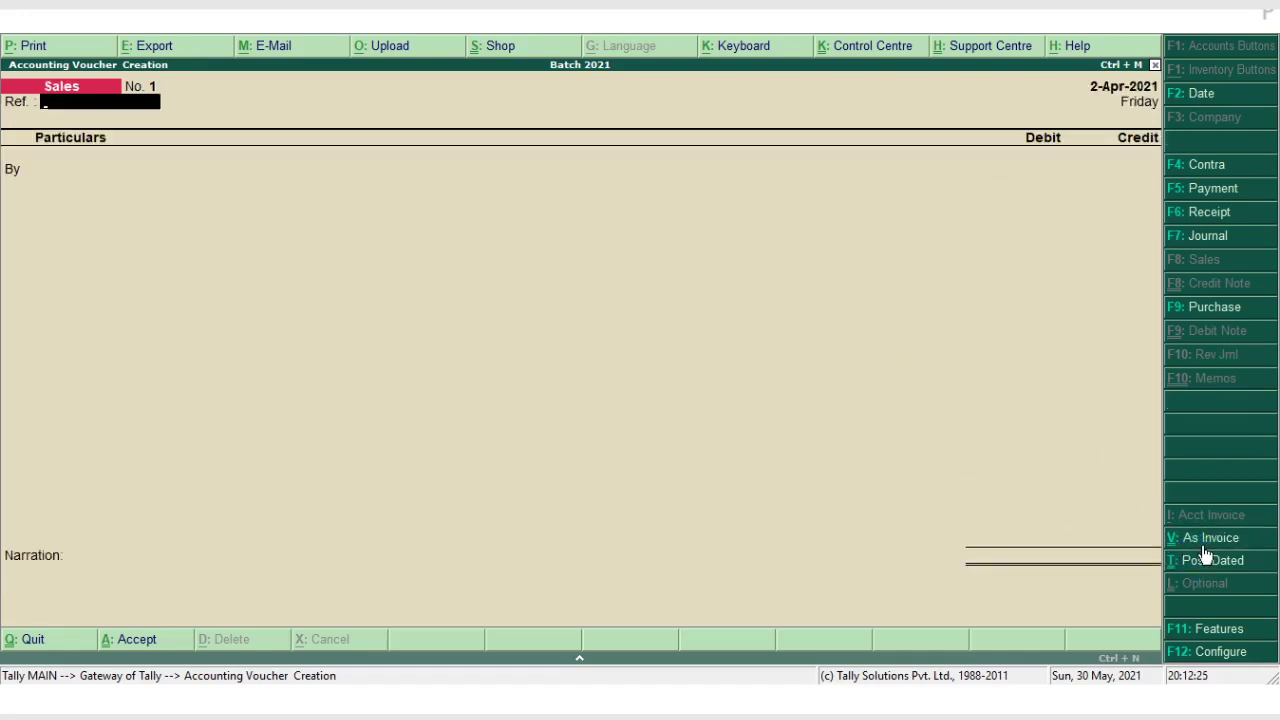
pyautogui.click(1203, 545)
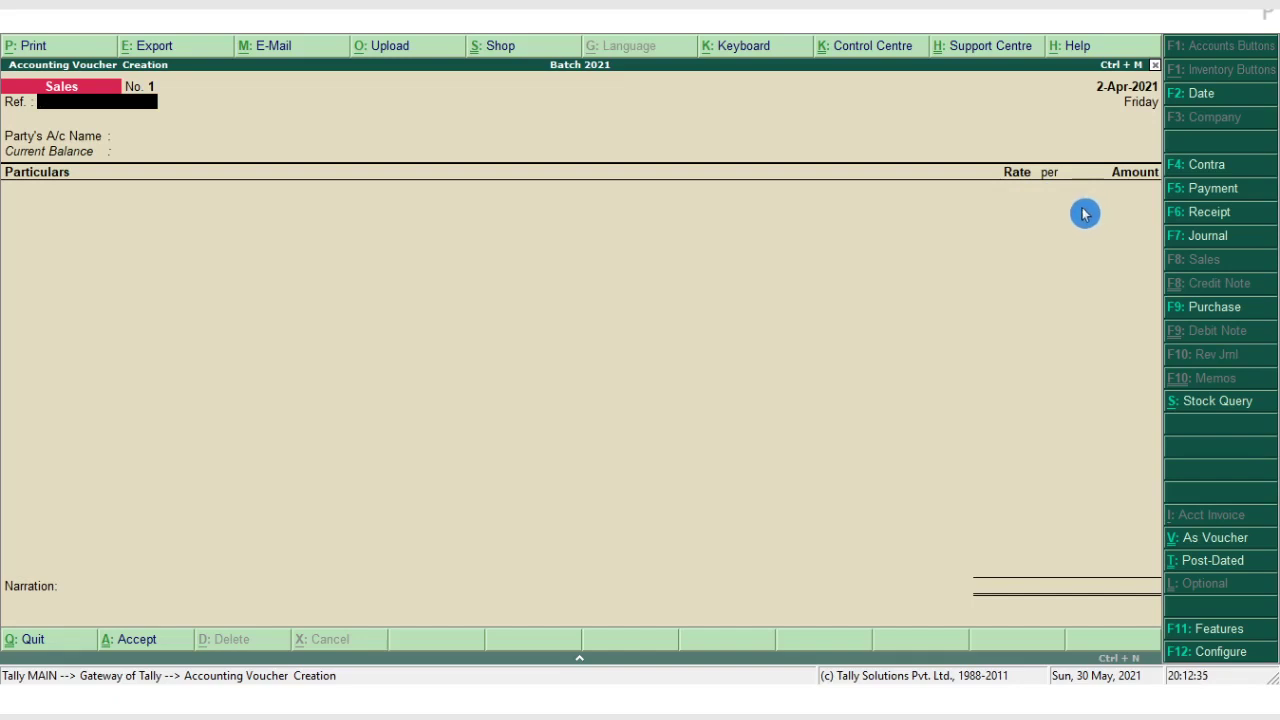
pyautogui.click(1190, 546)
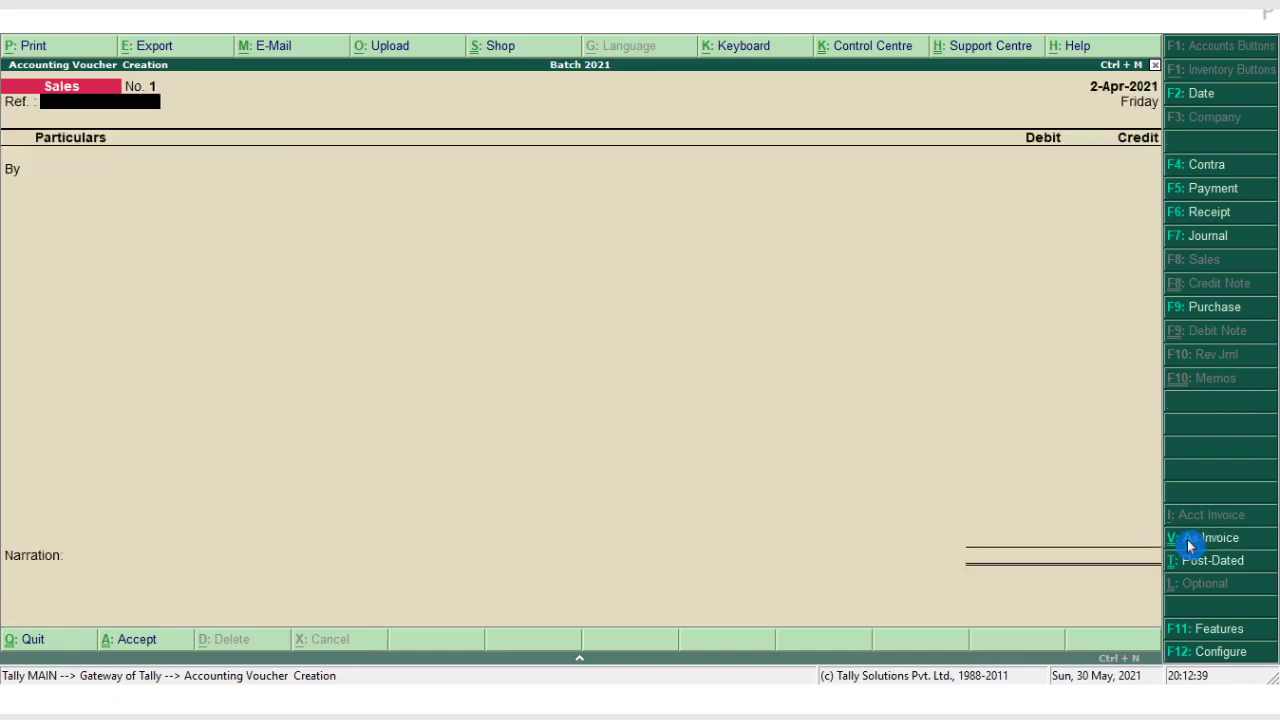
# Leave the reference blank, debit Cash with 480 and credit Sales with the same amount.
pyautogui.press('Return')
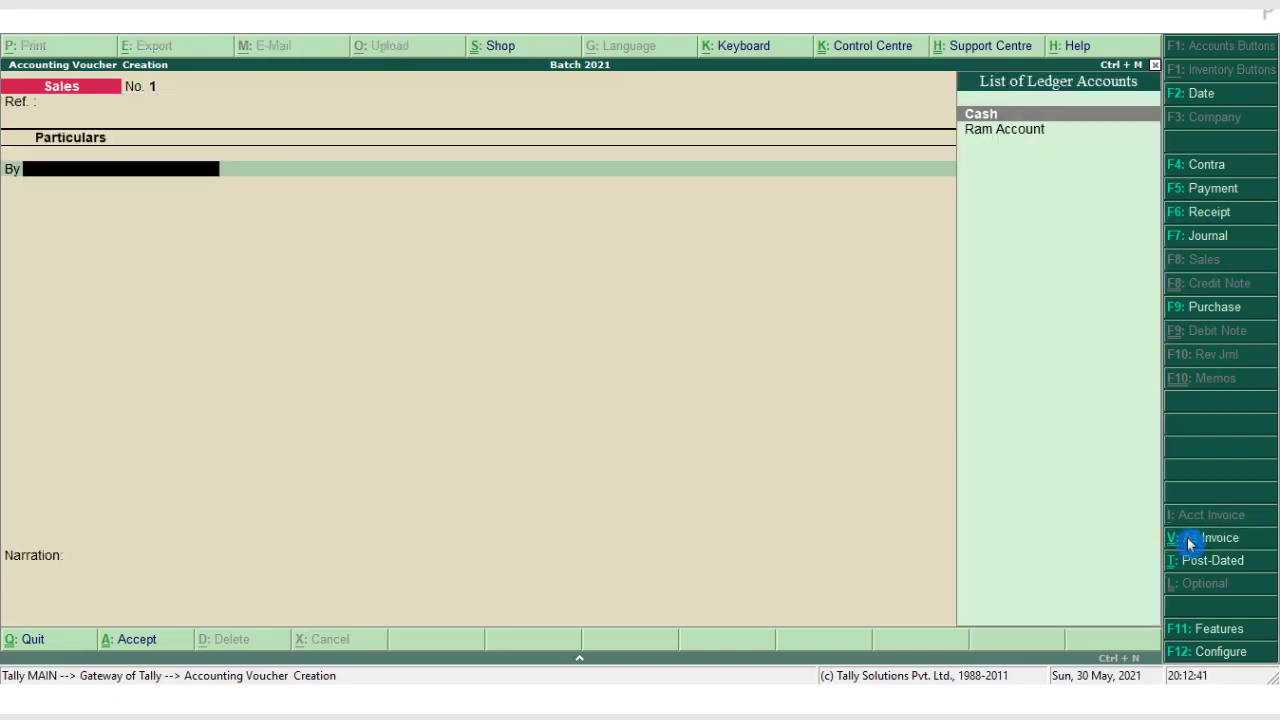
pyautogui.press('Return')
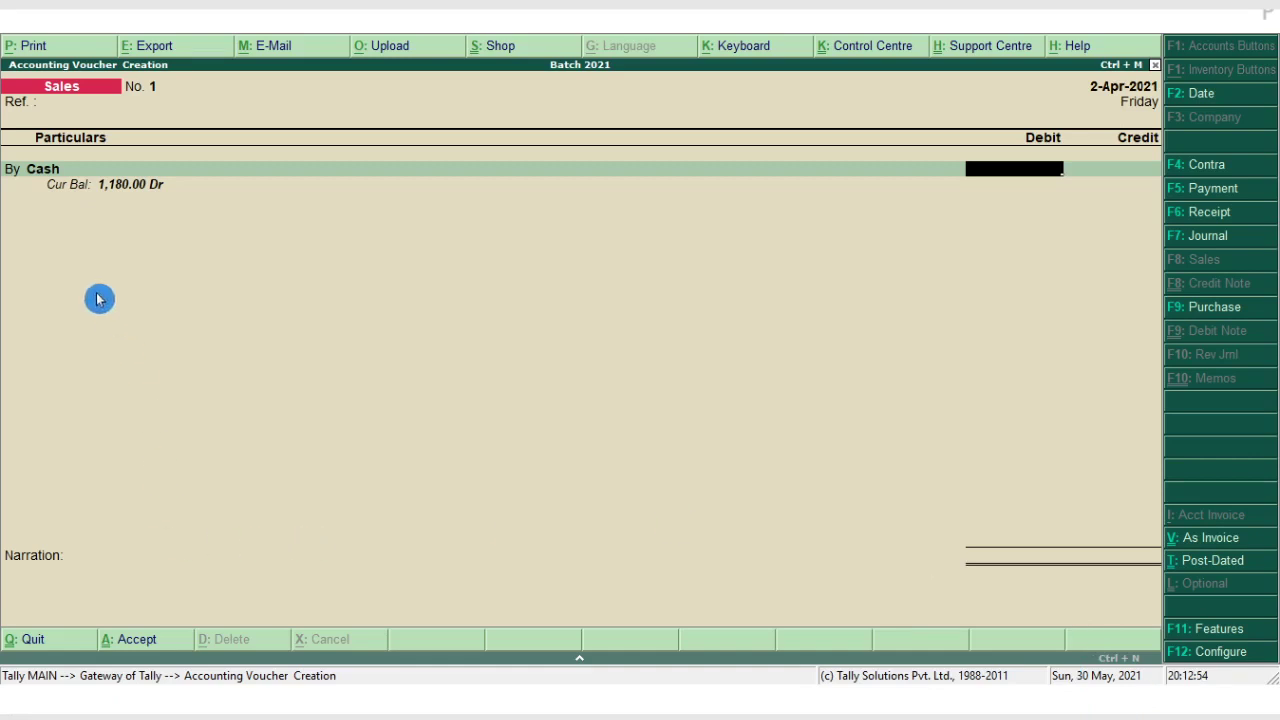
pyautogui.write('4')
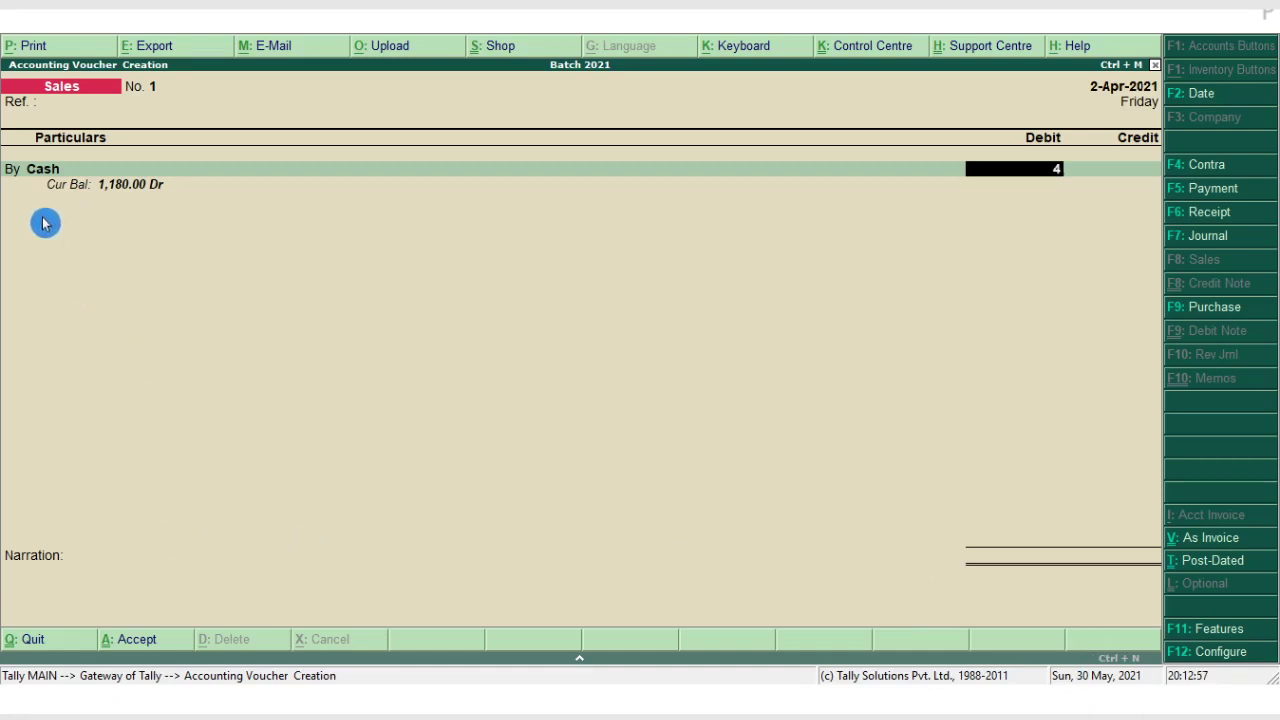
pyautogui.write('80')
pyautogui.press('Return')
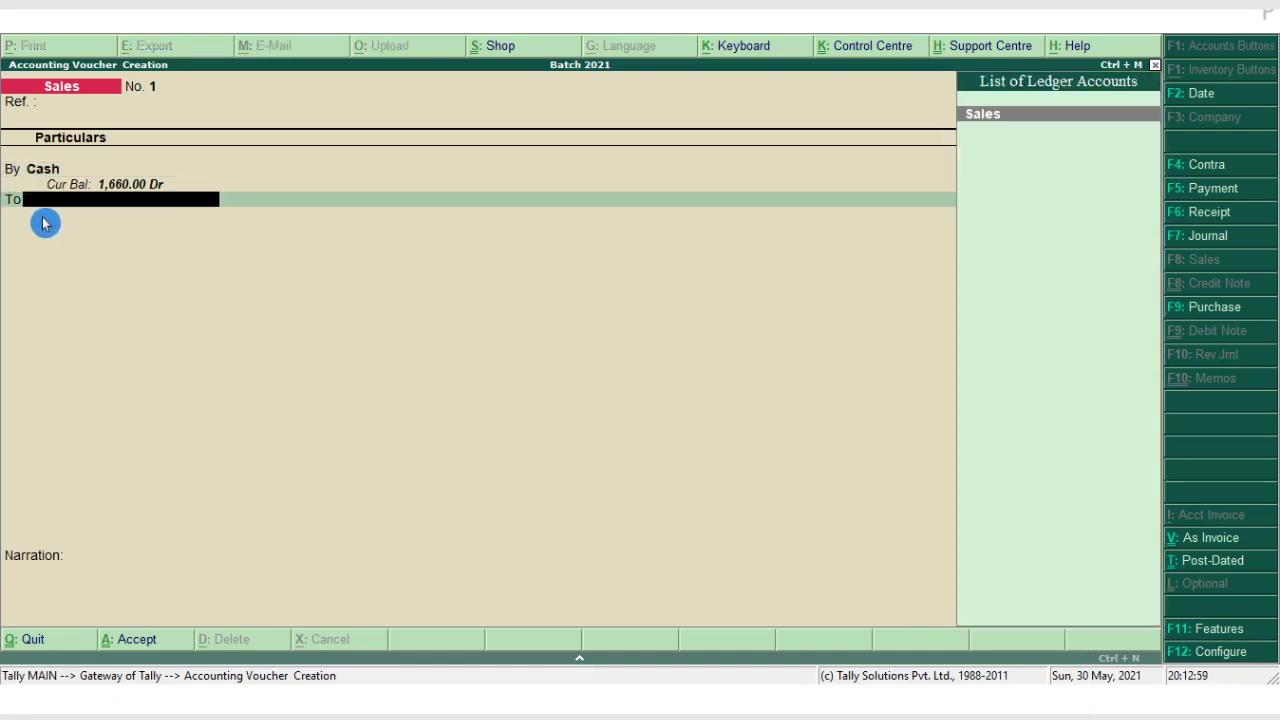
pyautogui.press('Return')
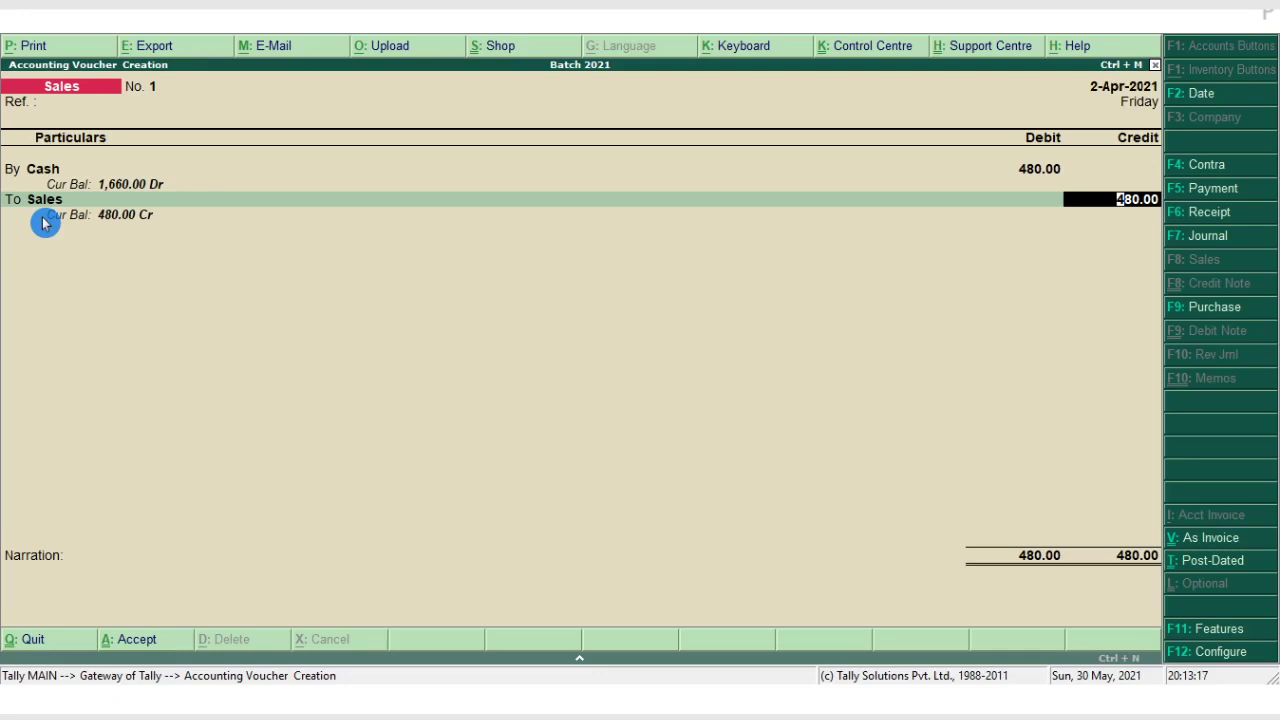
pyautogui.press('Return')
# Add the narration "being cash sales" and save the sales voucher.
pyautogui.write('be')
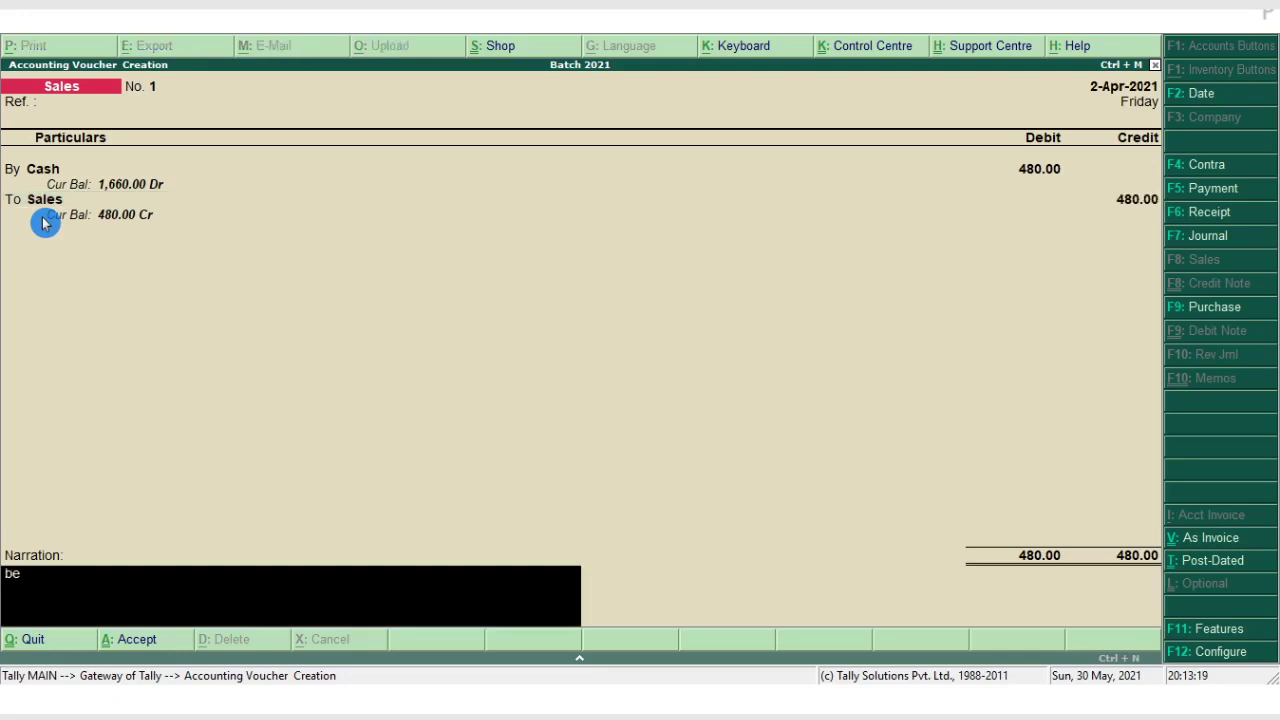
pyautogui.write('ing ca')
pyautogui.press('BackSpace')
pyautogui.press('BackSpace')
pyautogui.write('cash sales')
pyautogui.hotkey('ctrl', 'a')
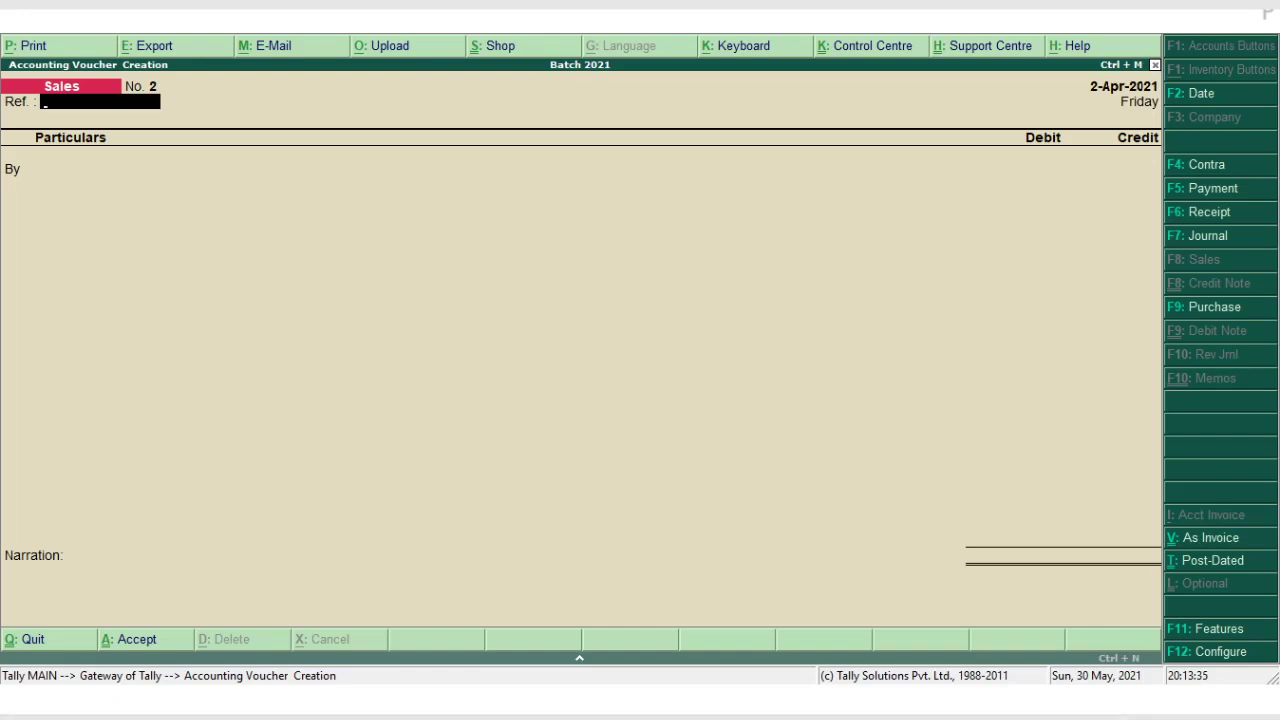
# Start a receipt voucher, credit Commission Recd with 65 and debit Cash with the same amount.
pyautogui.click(1207, 220)
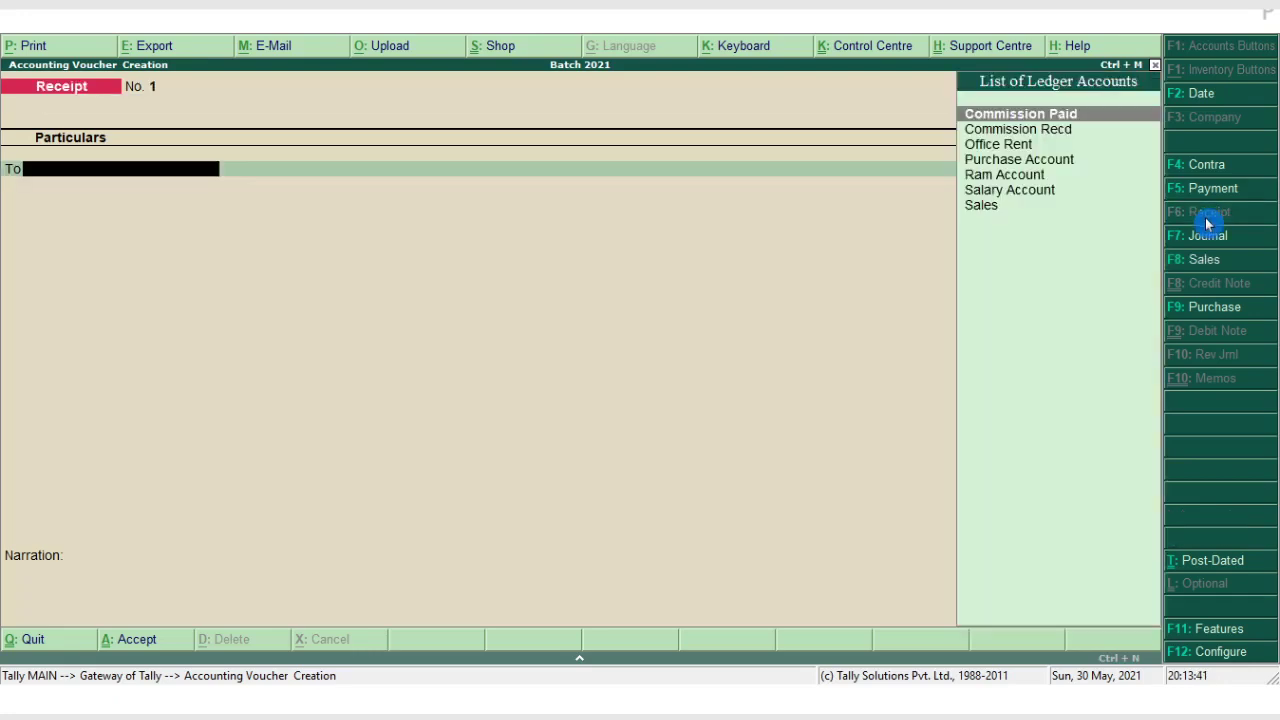
pyautogui.press('Down')
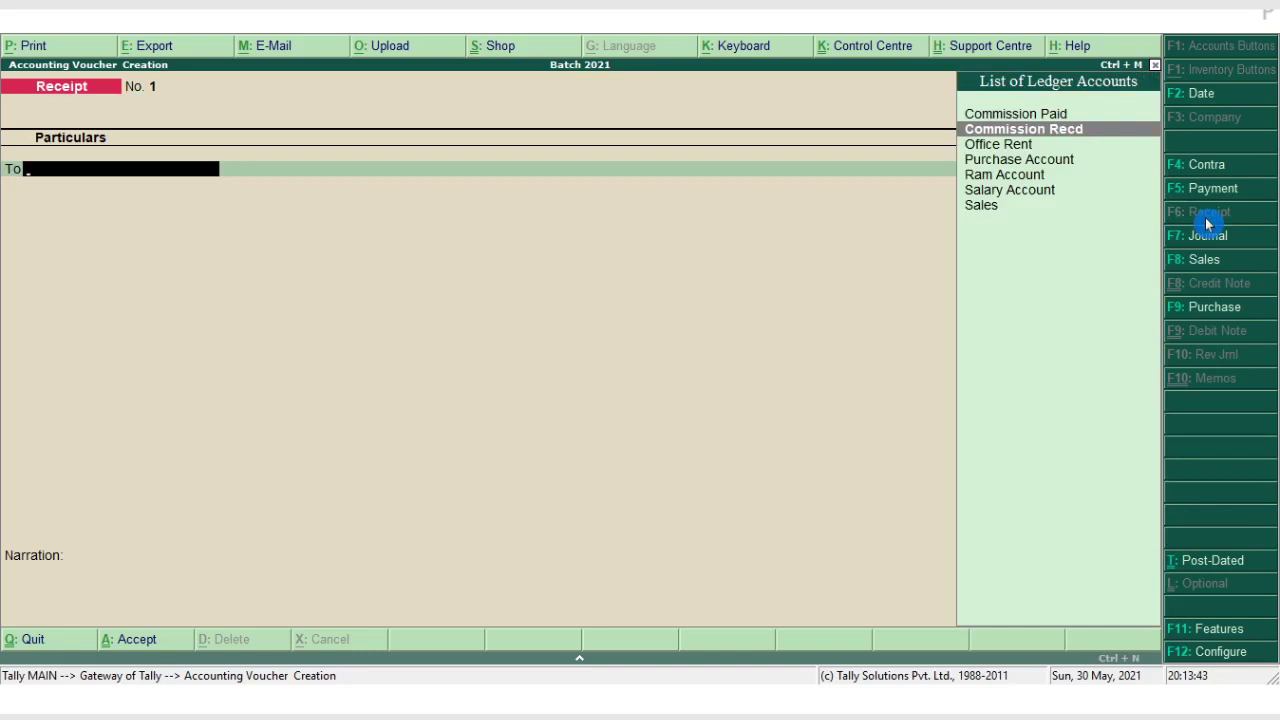
pyautogui.press('Return')
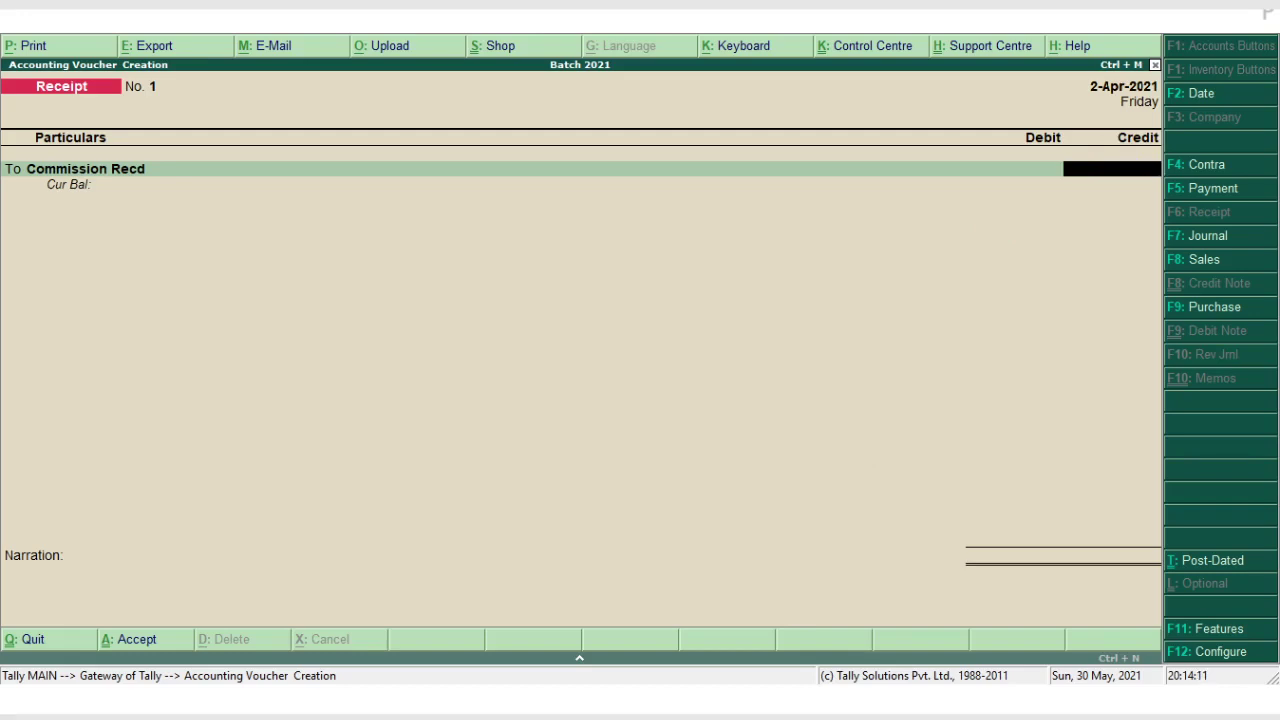
pyautogui.write('65')
pyautogui.press('Return')
pyautogui.press('Return')
pyautogui.press('Return')
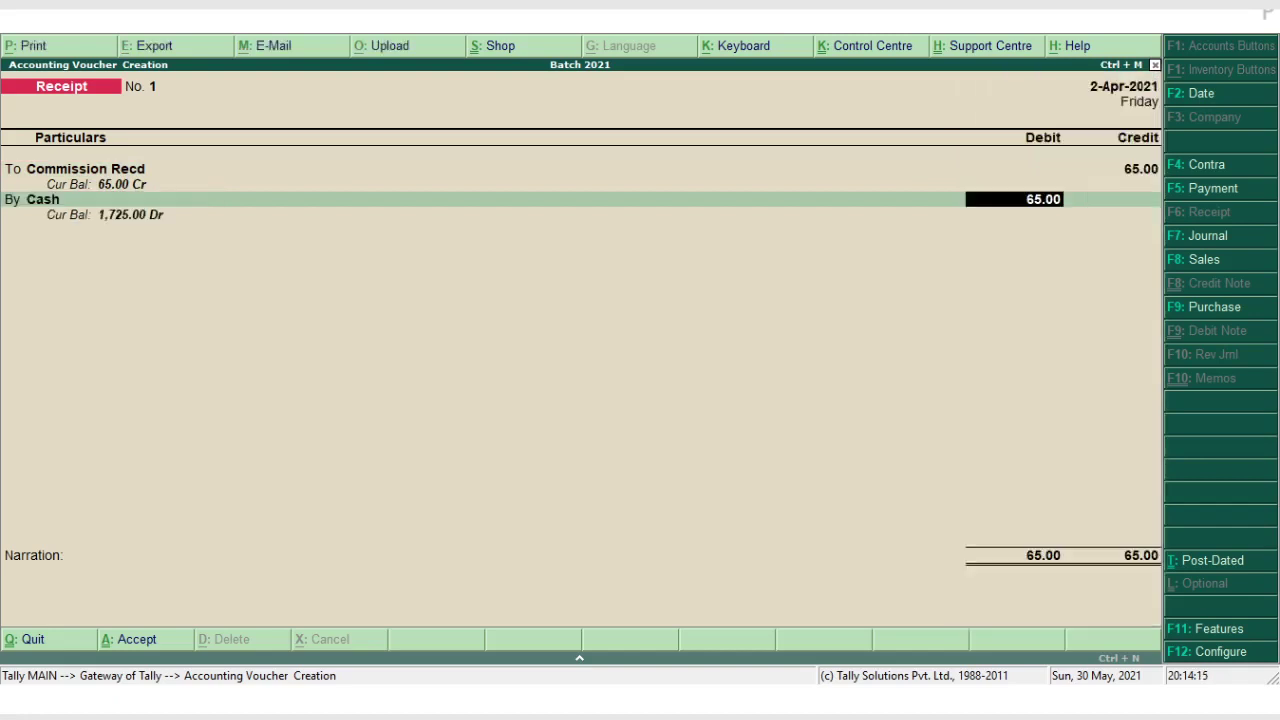
pyautogui.press('Return')
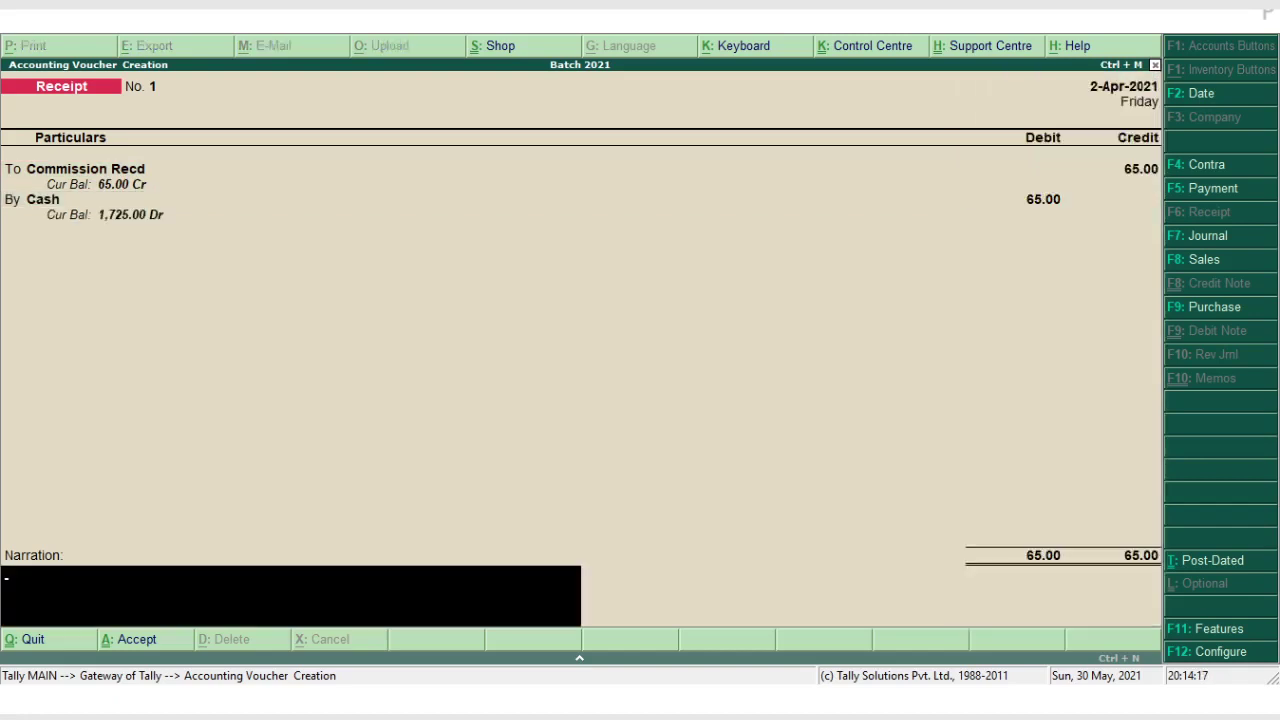
# Add the narration "being commission recd" and save the receipt voucher, keeping the voucher date.
pyautogui.write('being commission recd')
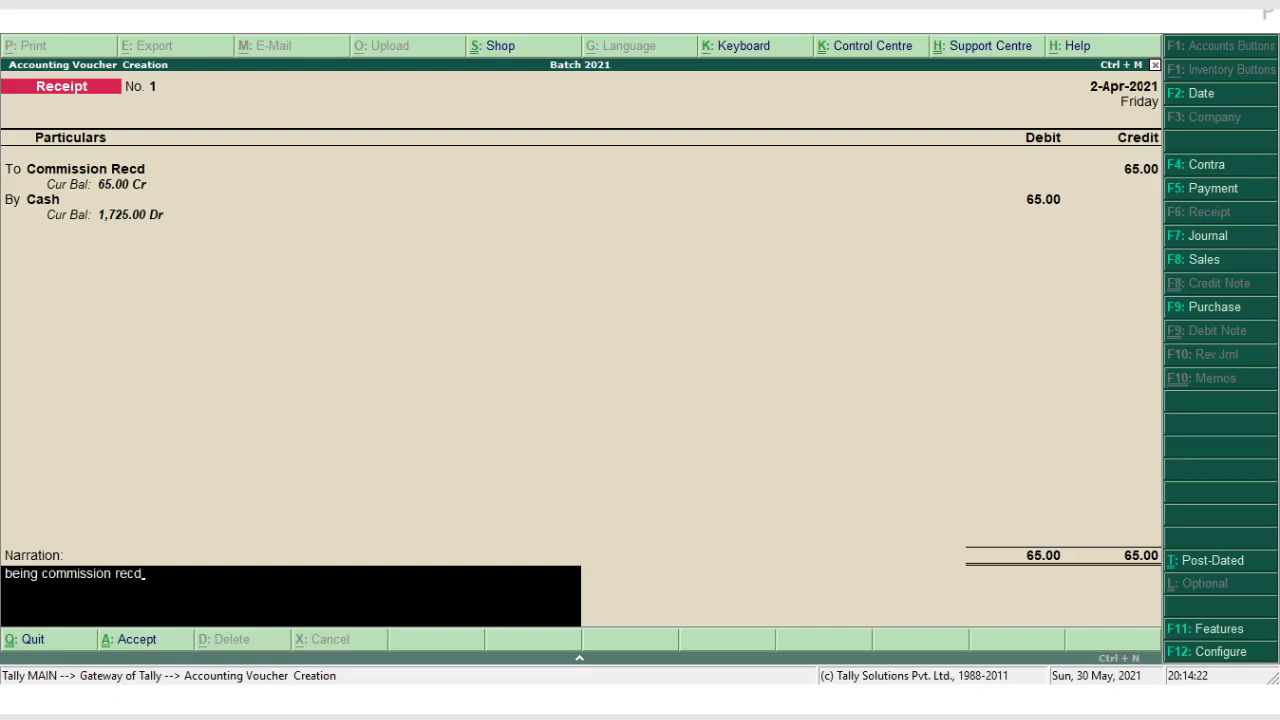
pyautogui.press('Return')
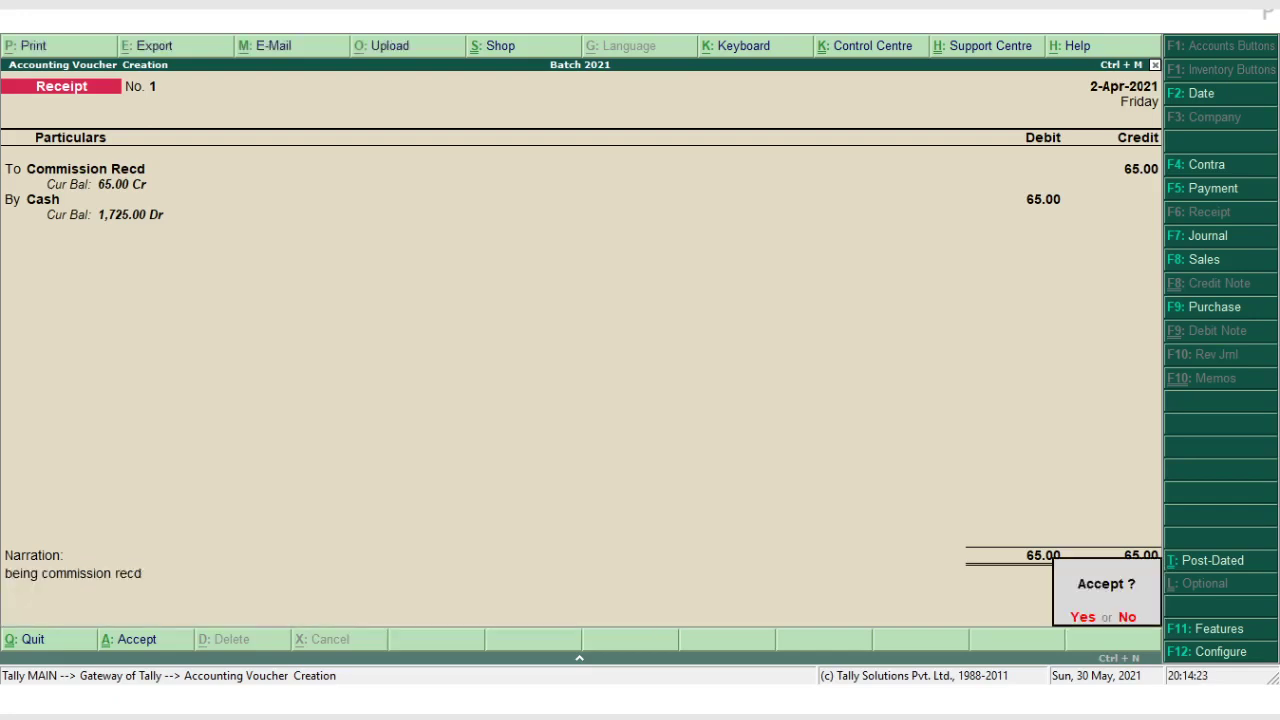
pyautogui.press('y')
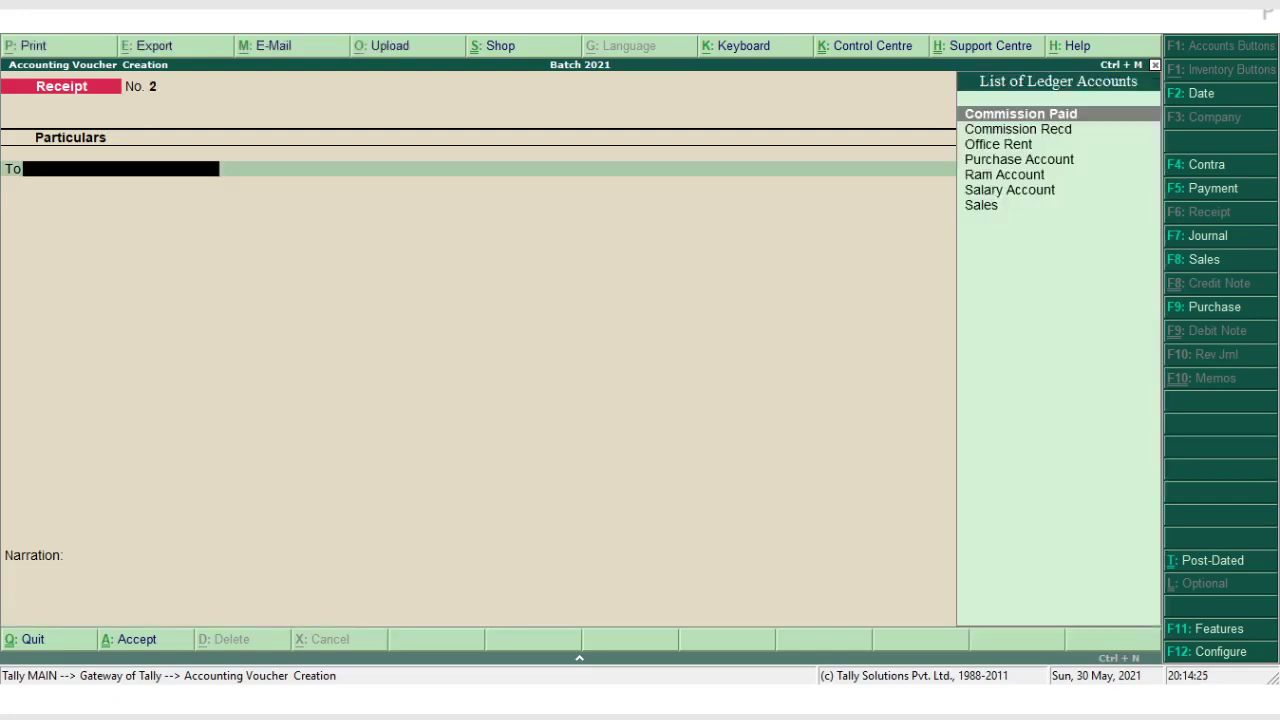
pyautogui.press('F2')
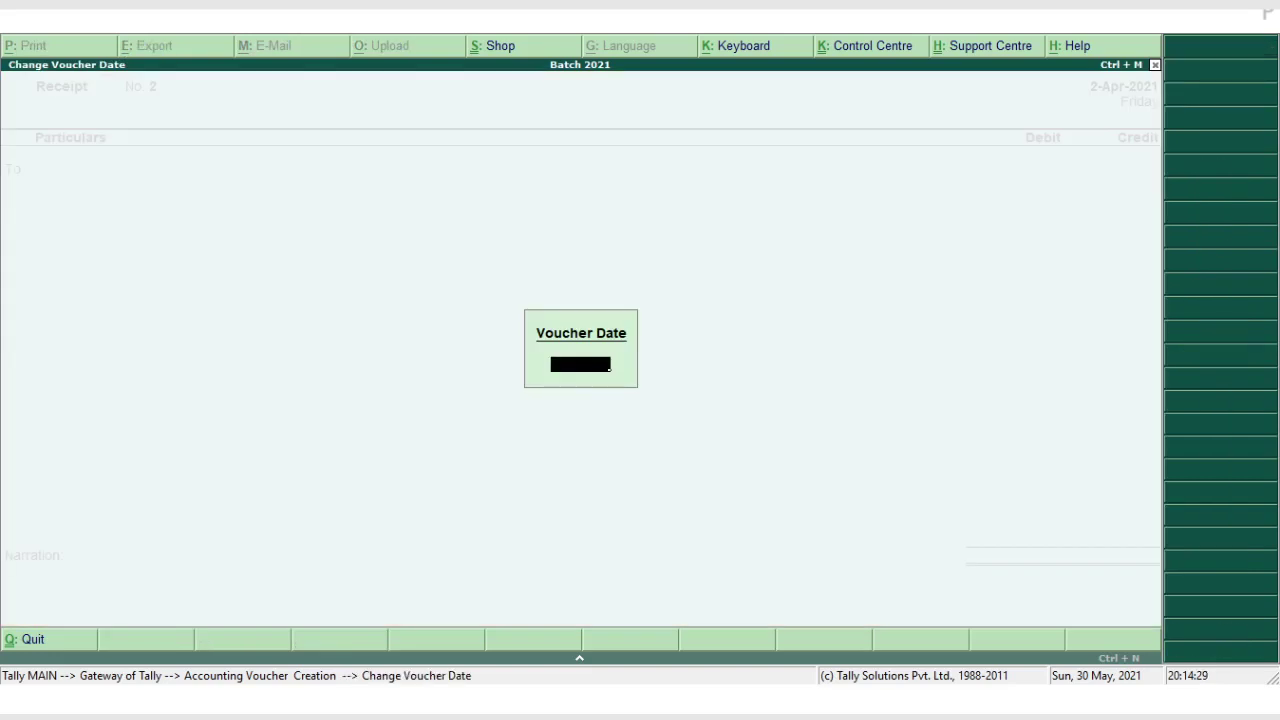
pyautogui.press('Escape')
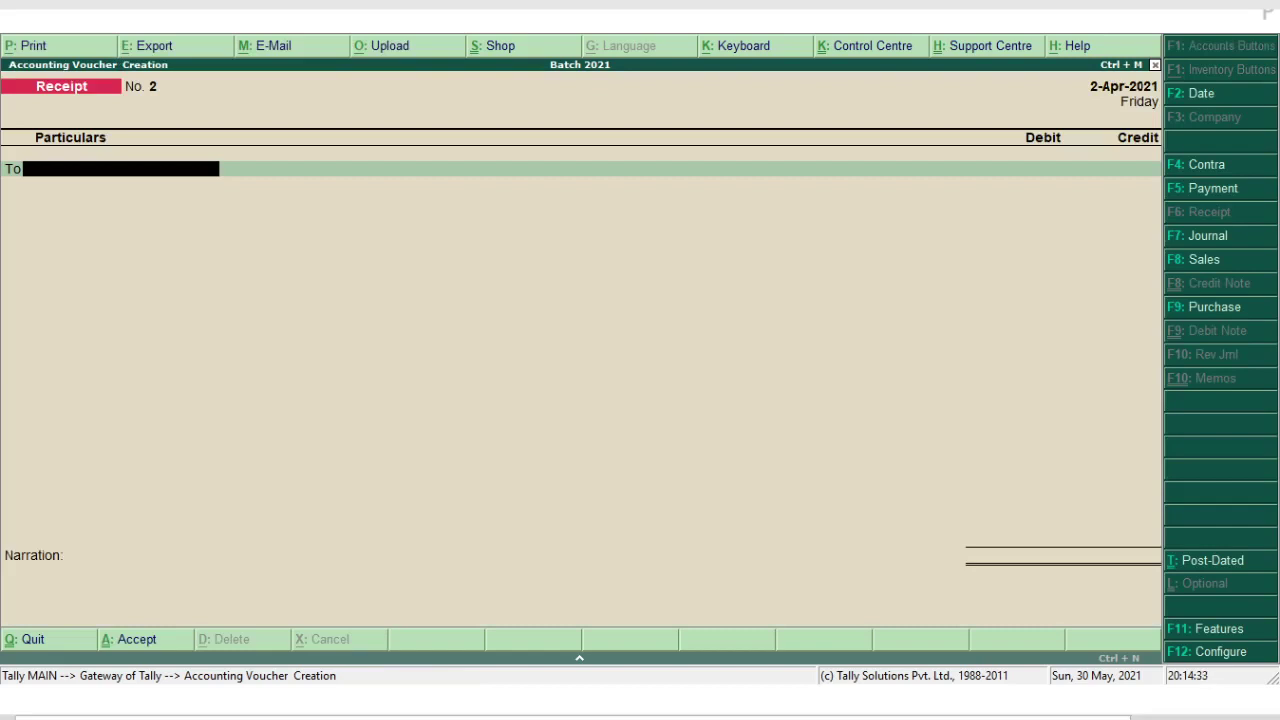
# Start a payment voucher, debit Commission Paid with 55 and credit Cash with the same amount.
pyautogui.click(1219, 195)
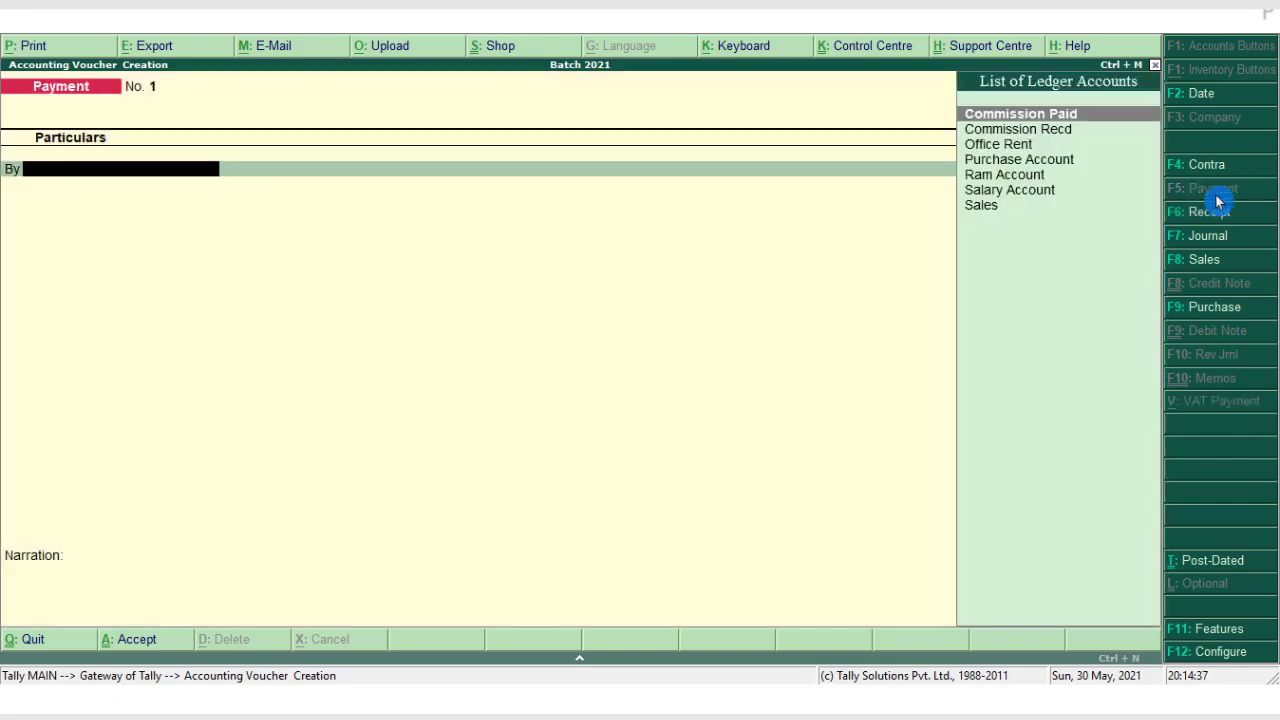
pyautogui.press('Return')
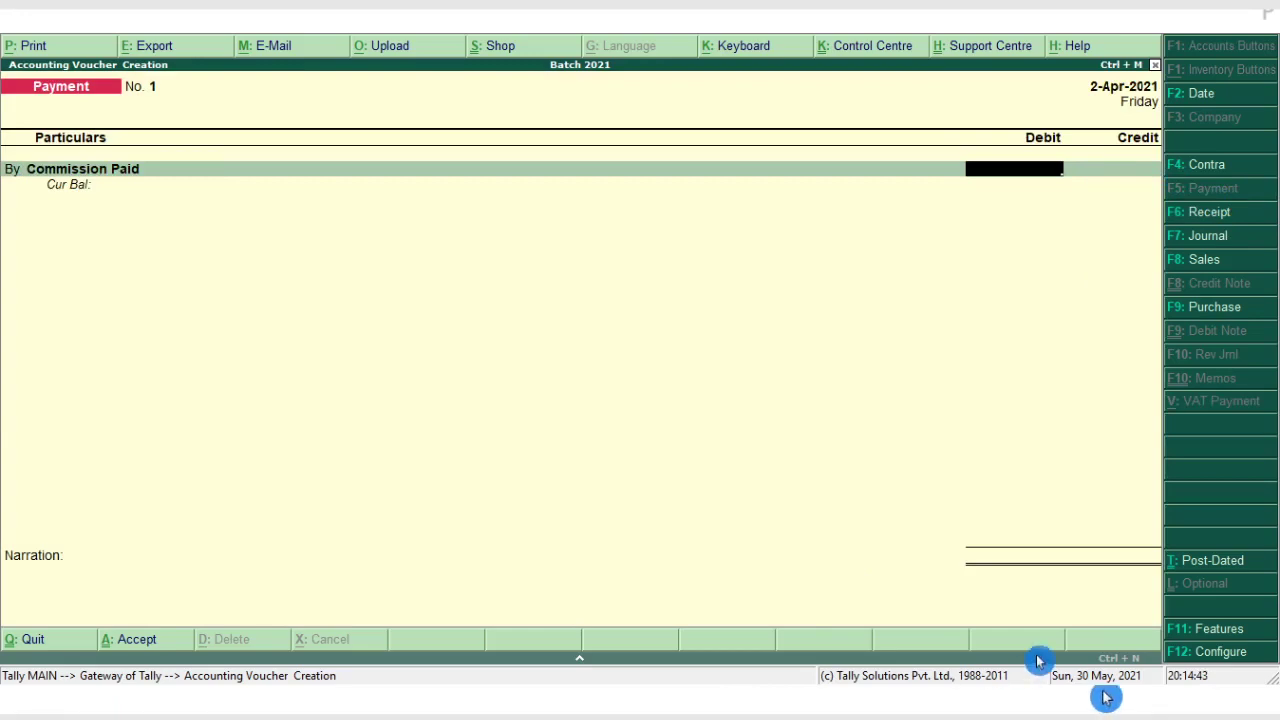
pyautogui.write('55')
pyautogui.press('Return')
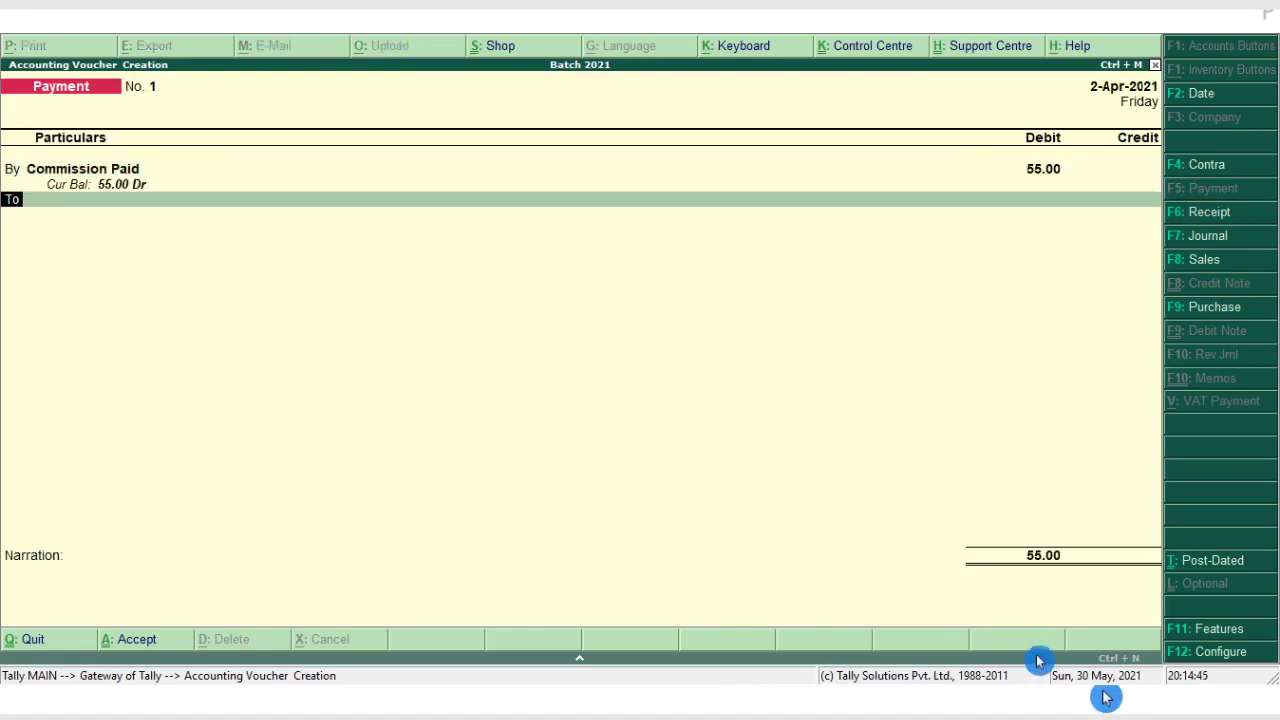
pyautogui.write('c')
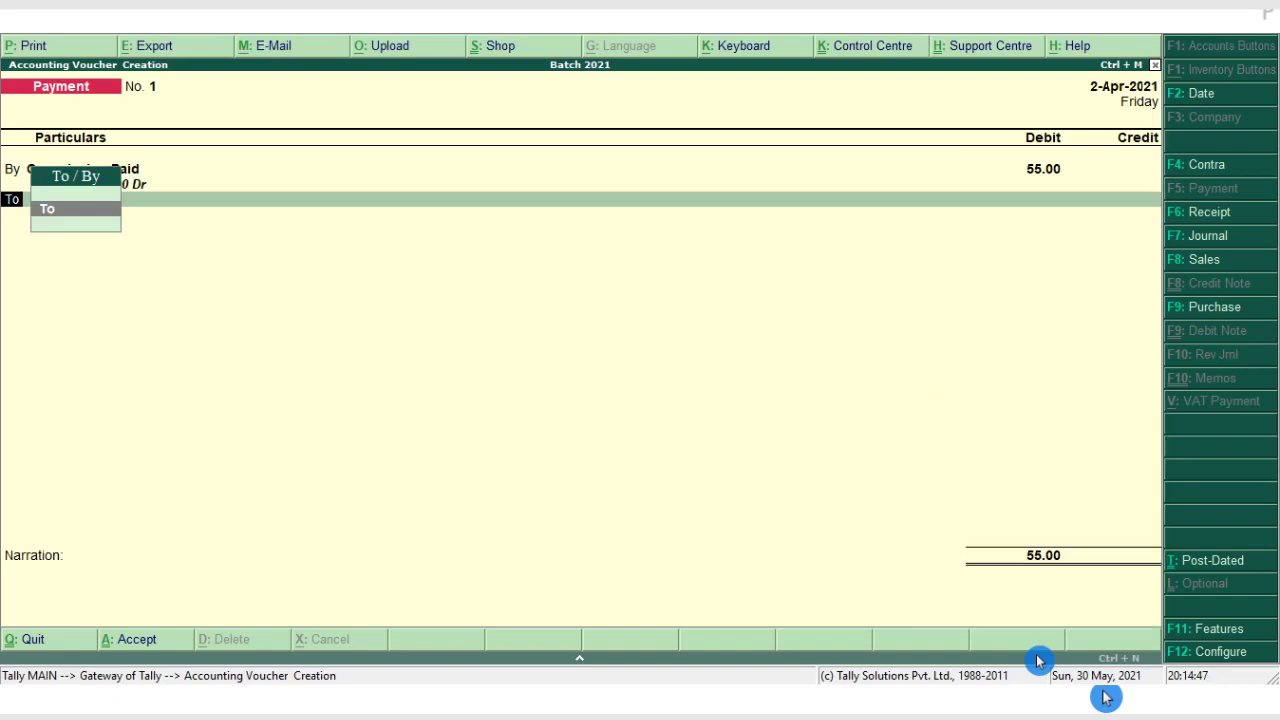
pyautogui.press('Return')
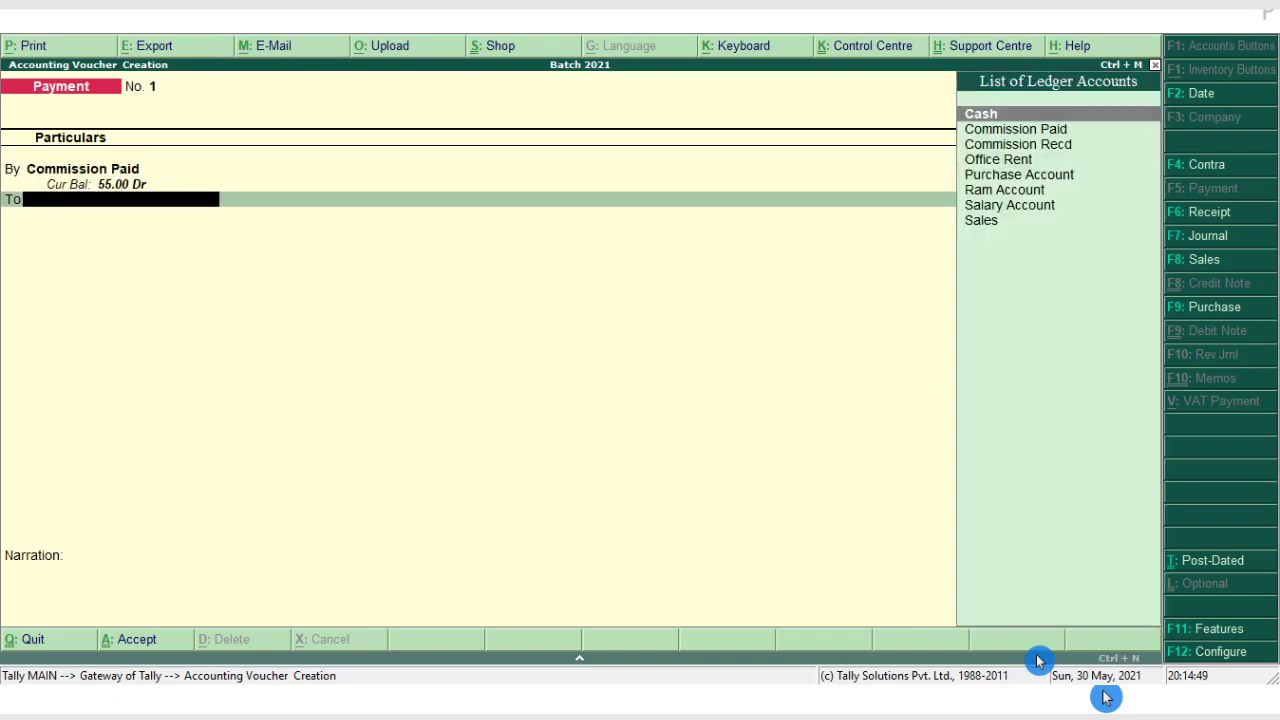
pyautogui.press('Return')
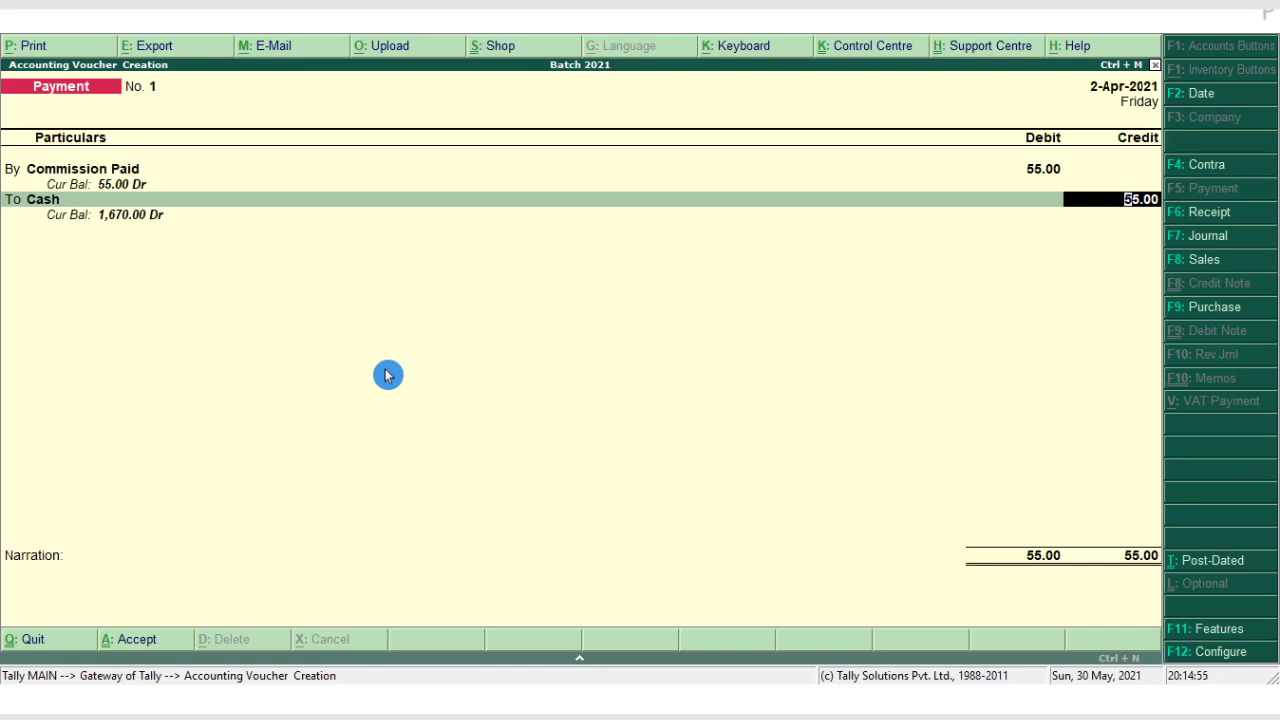
pyautogui.press('Return')
# Add the narration "being commission paid" and save the payment voucher.
pyautogui.write('bein')
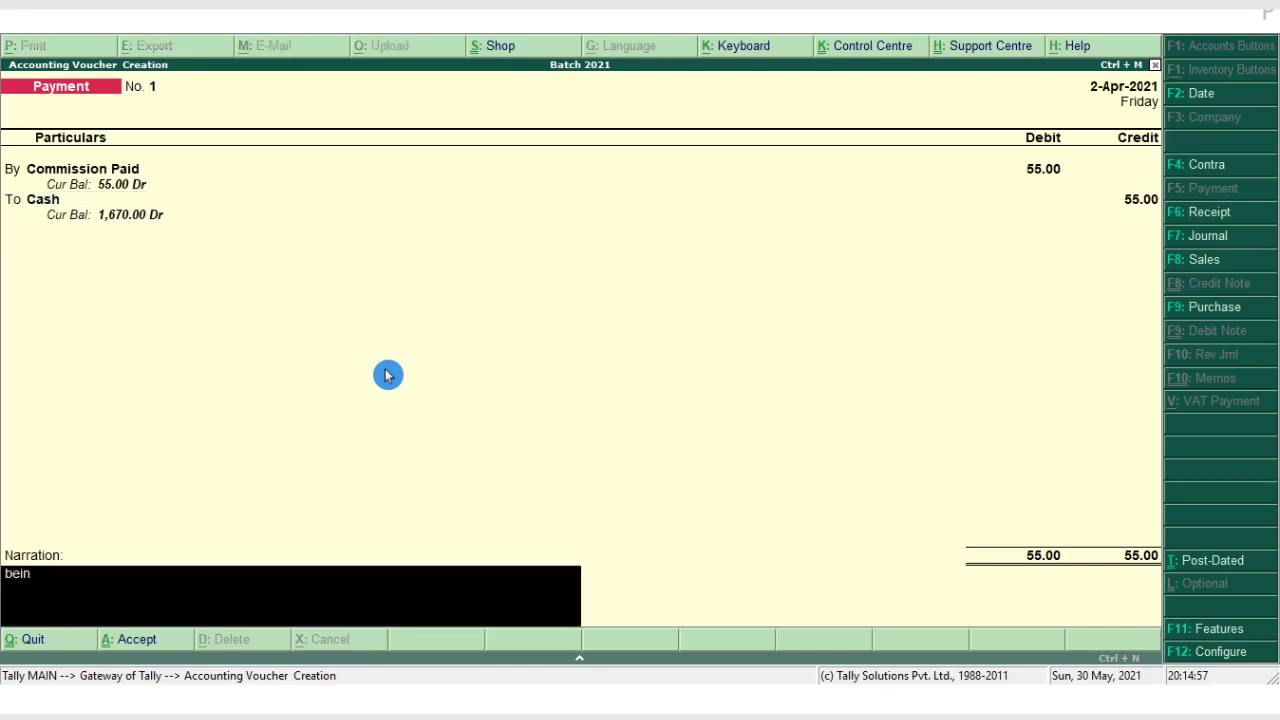
pyautogui.write('g commission paid')
pyautogui.press('Return')
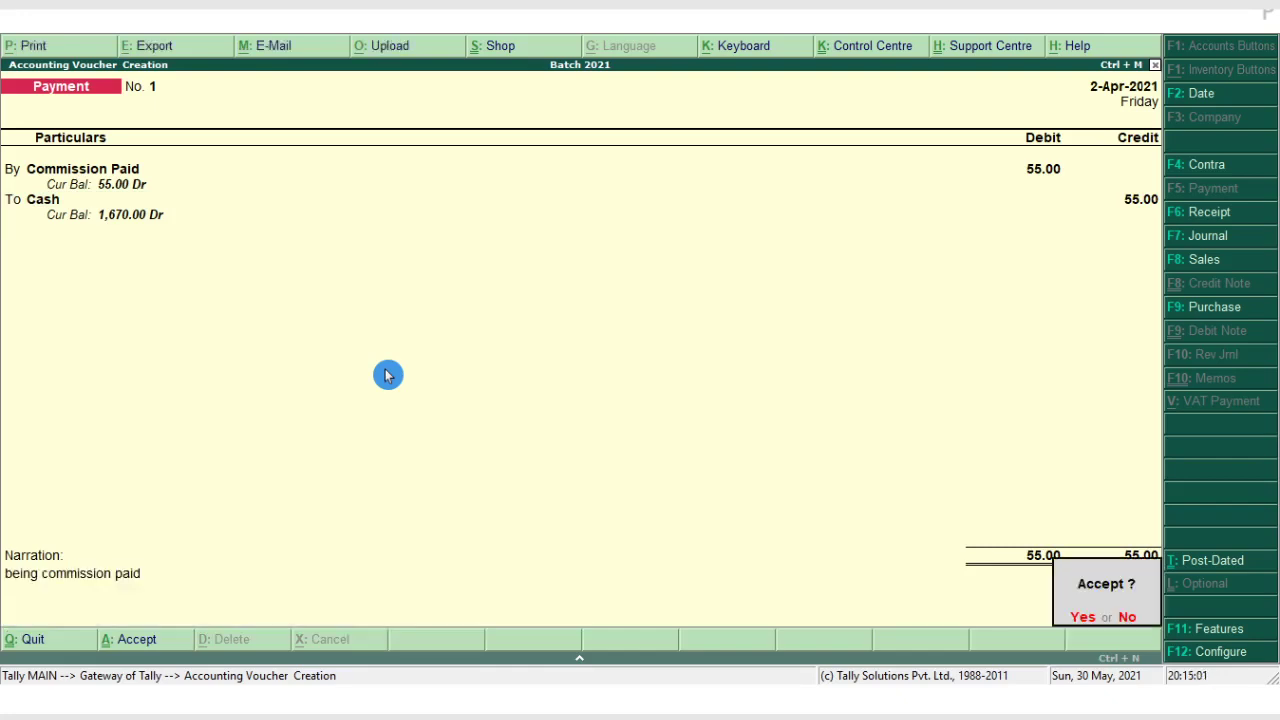
pyautogui.press('Return')
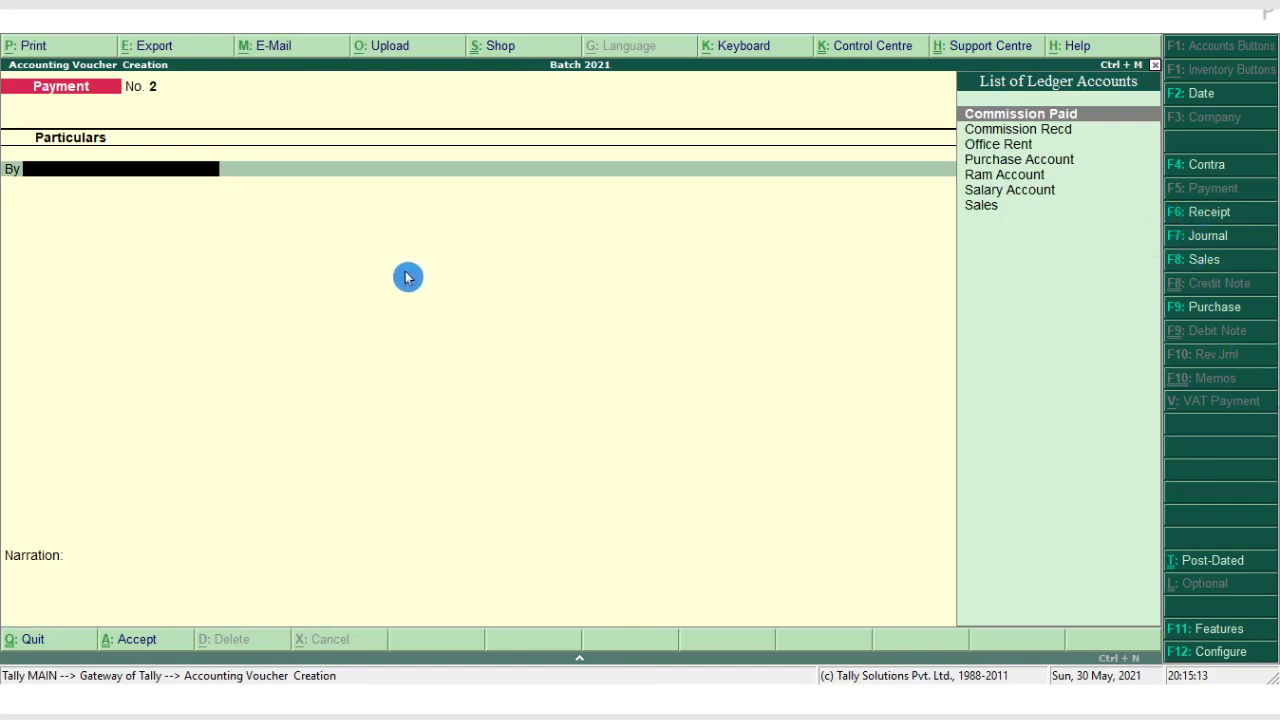
# In the new payment voucher, debit the individual's personal ledger account with 715 and credit Cash with the same amount.
pyautogui.press('Down')
pyautogui.press('Down')
pyautogui.press('Down')
pyautogui.press('Down')
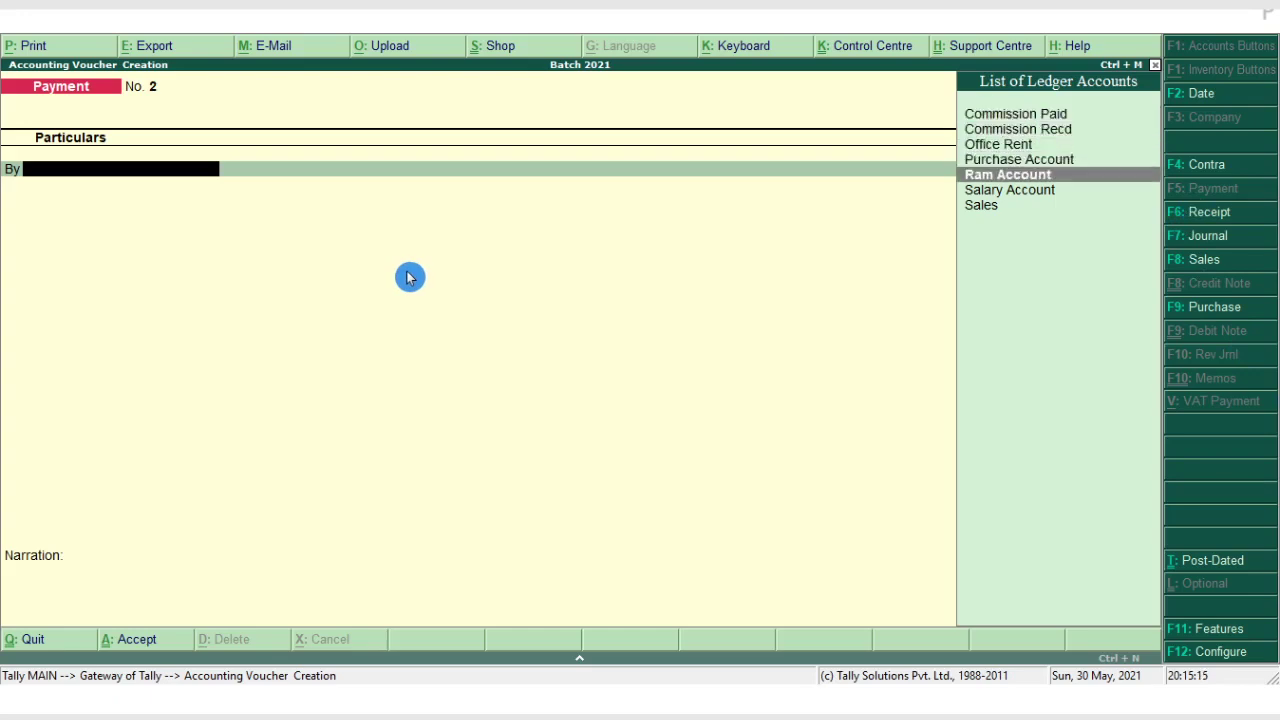
pyautogui.press('Return')
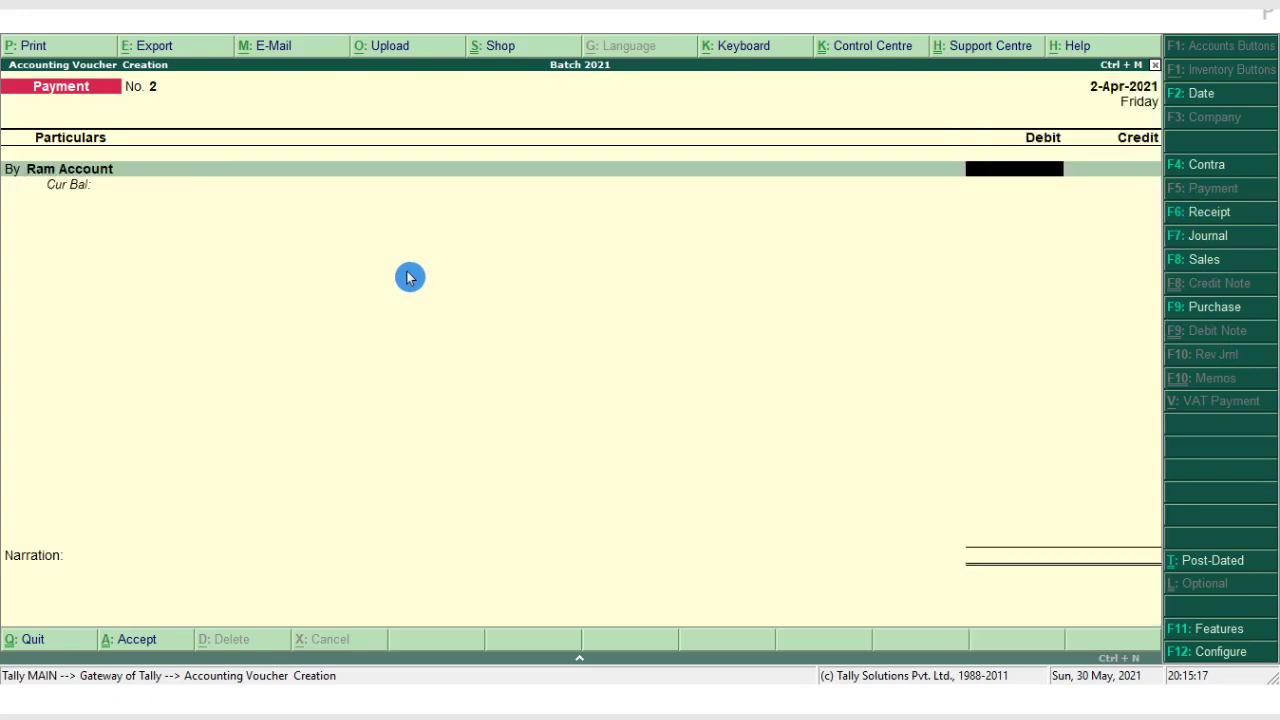
pyautogui.write('715')
pyautogui.press('Return')
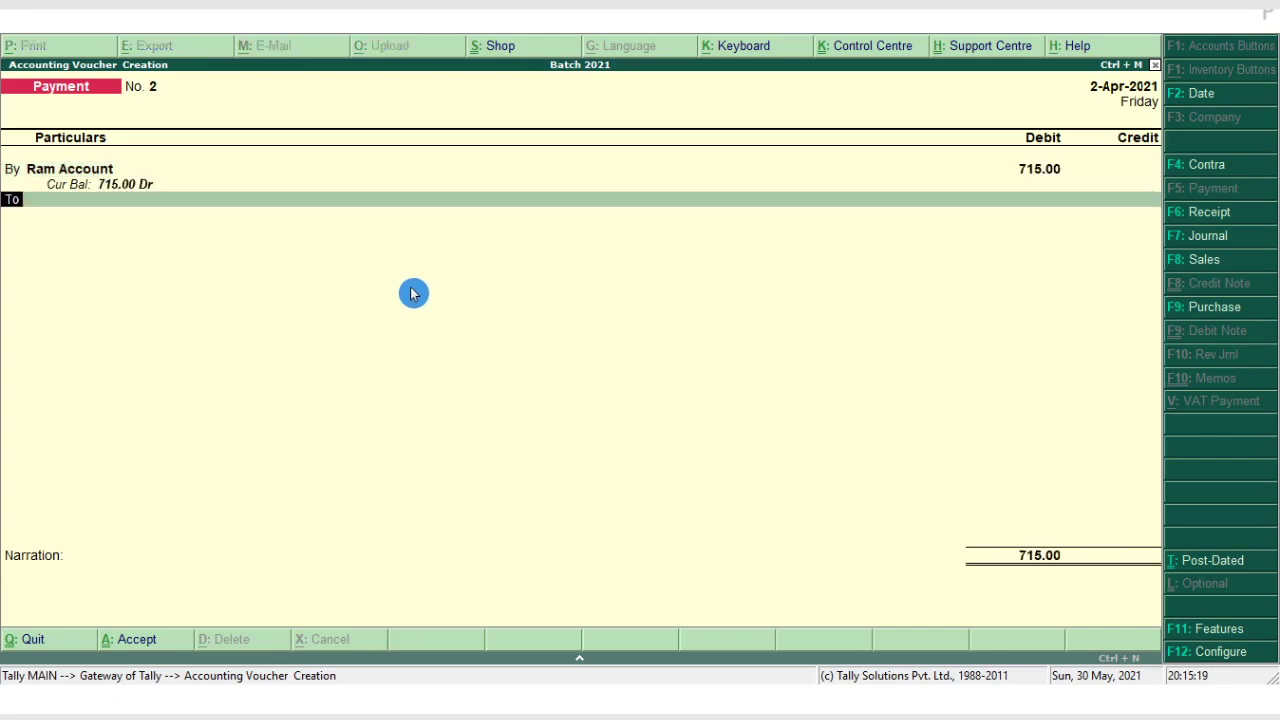
pyautogui.press('Return')
pyautogui.press('Return')
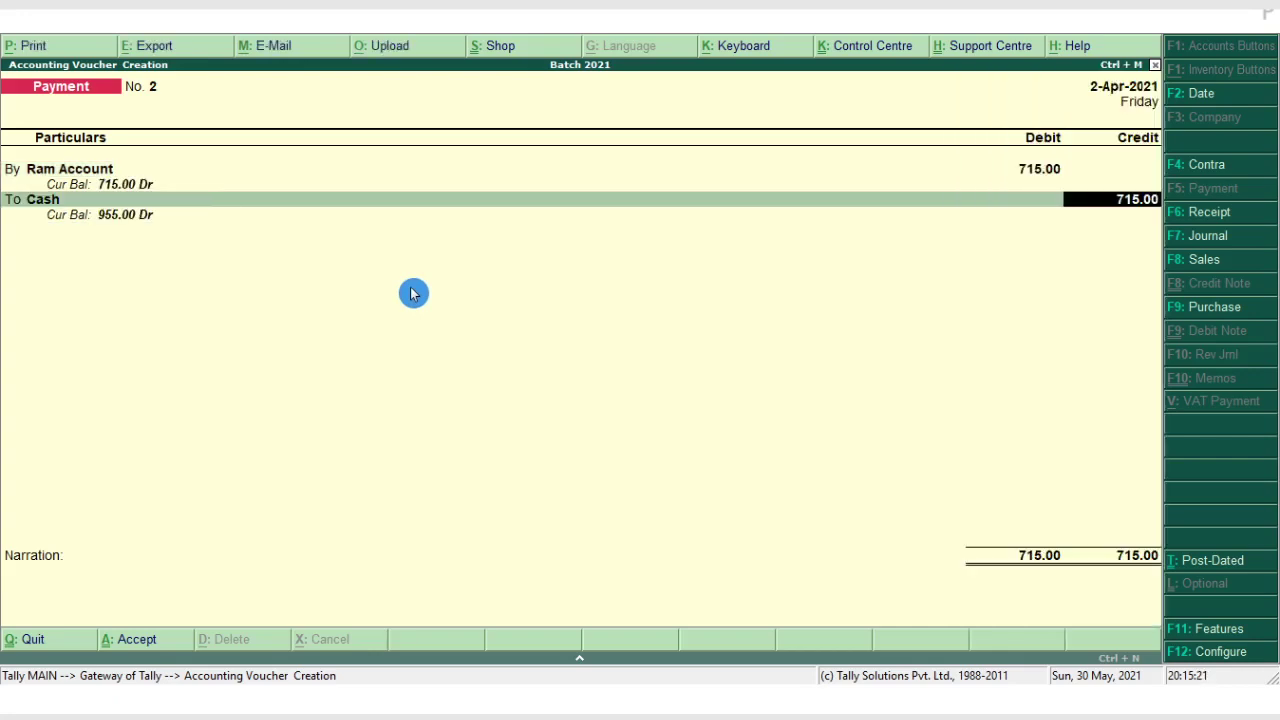
pyautogui.press('Return')
# Add the narration "being cash paid to" followed by the payee's name, and save the payment voucher.
pyautogui.write('bein')
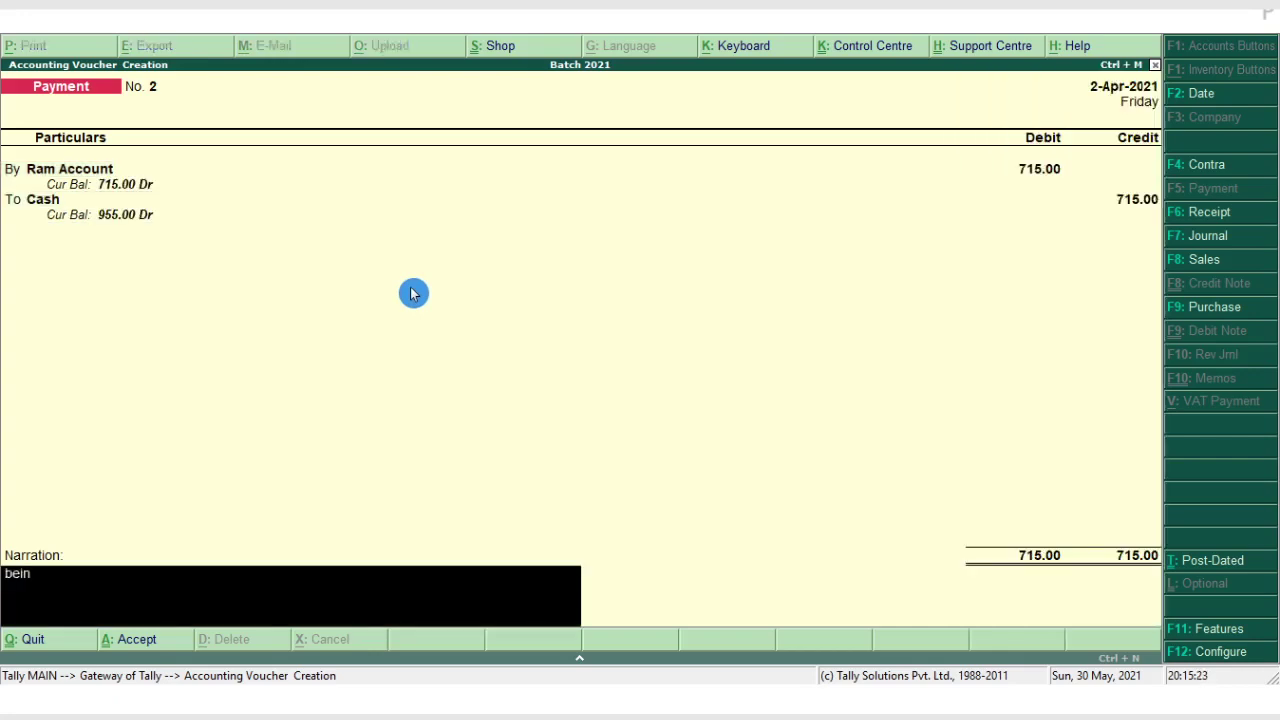
pyautogui.write('g cash tpo')
pyautogui.press('BackSpace')
pyautogui.press('BackSpace')
pyautogui.write('paid to r')
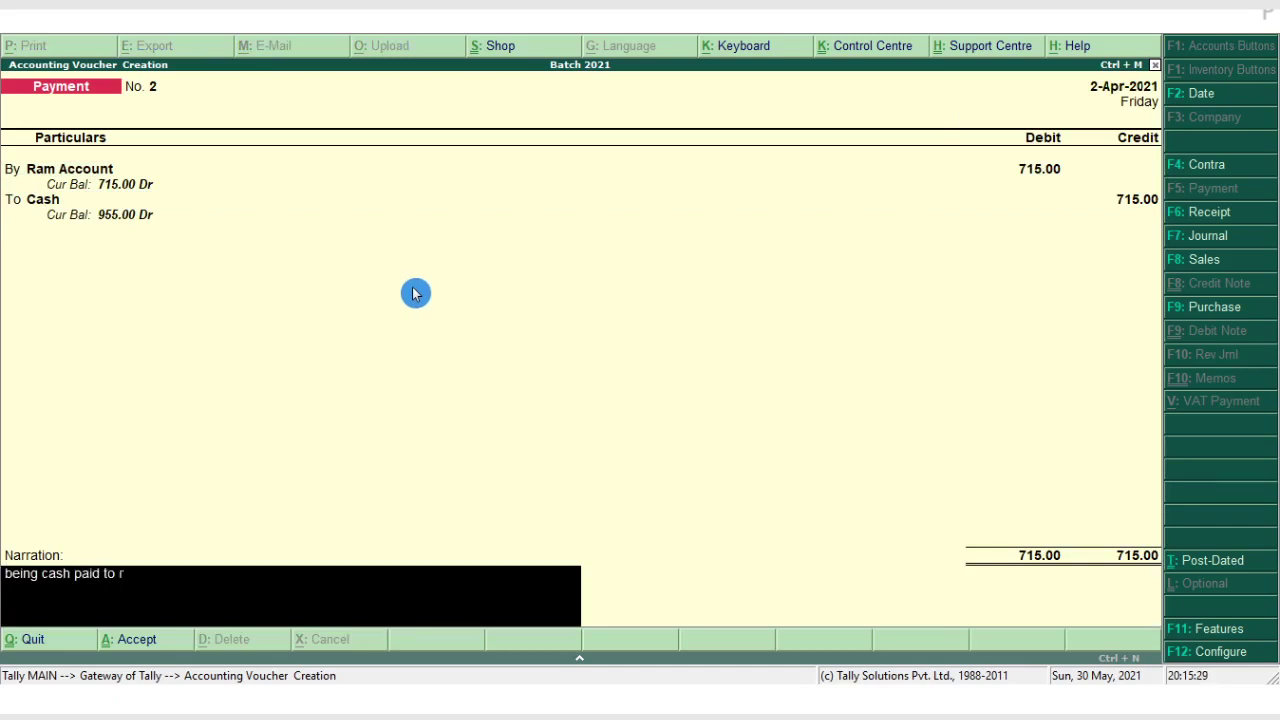
pyautogui.write('am a')
pyautogui.press('BackSpace')
pyautogui.press('BackSpace')
pyautogui.press('Return')
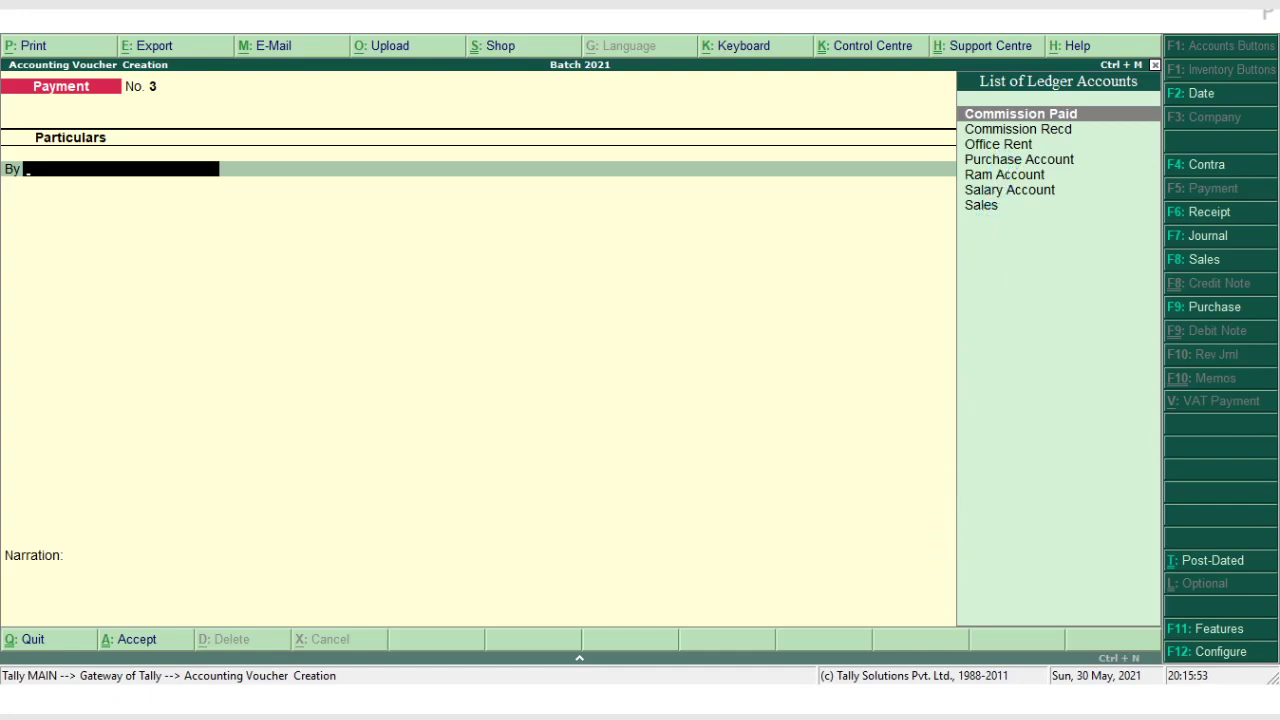
# In the new payment voucher, debit Salary Account with 100.
pyautogui.click(984, 196)
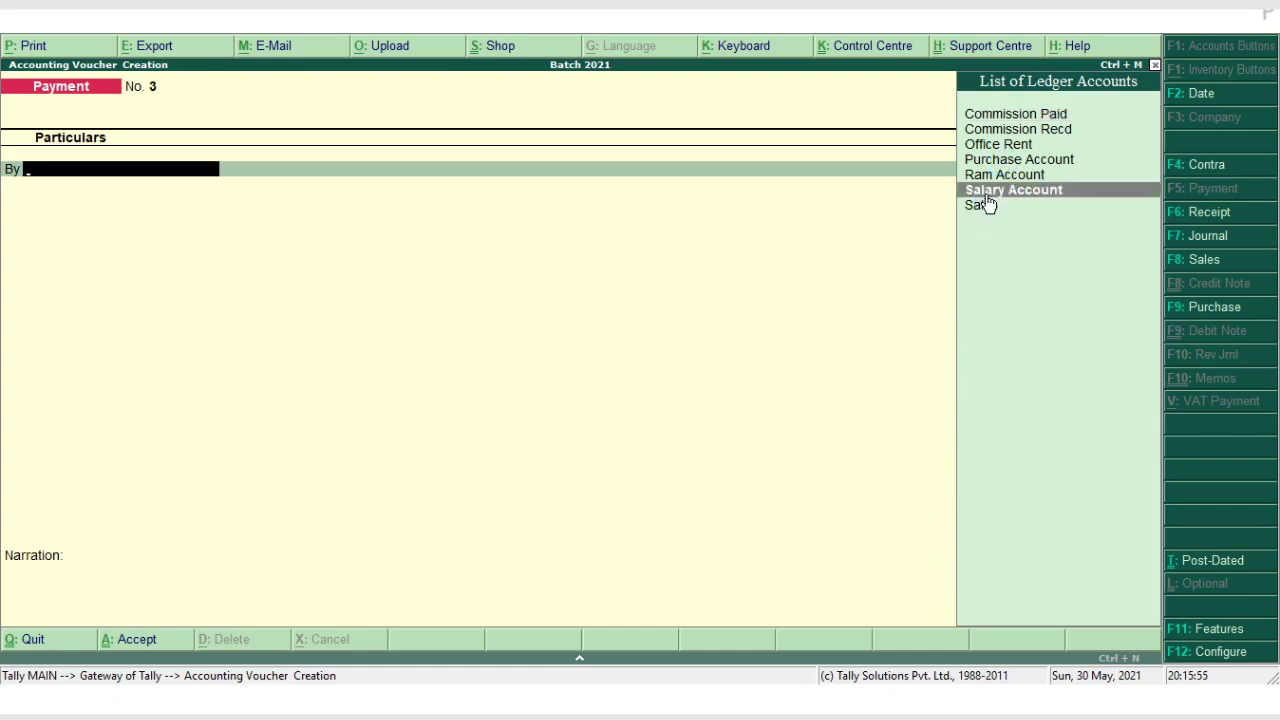
pyautogui.click(986, 197)
pyautogui.write('100')
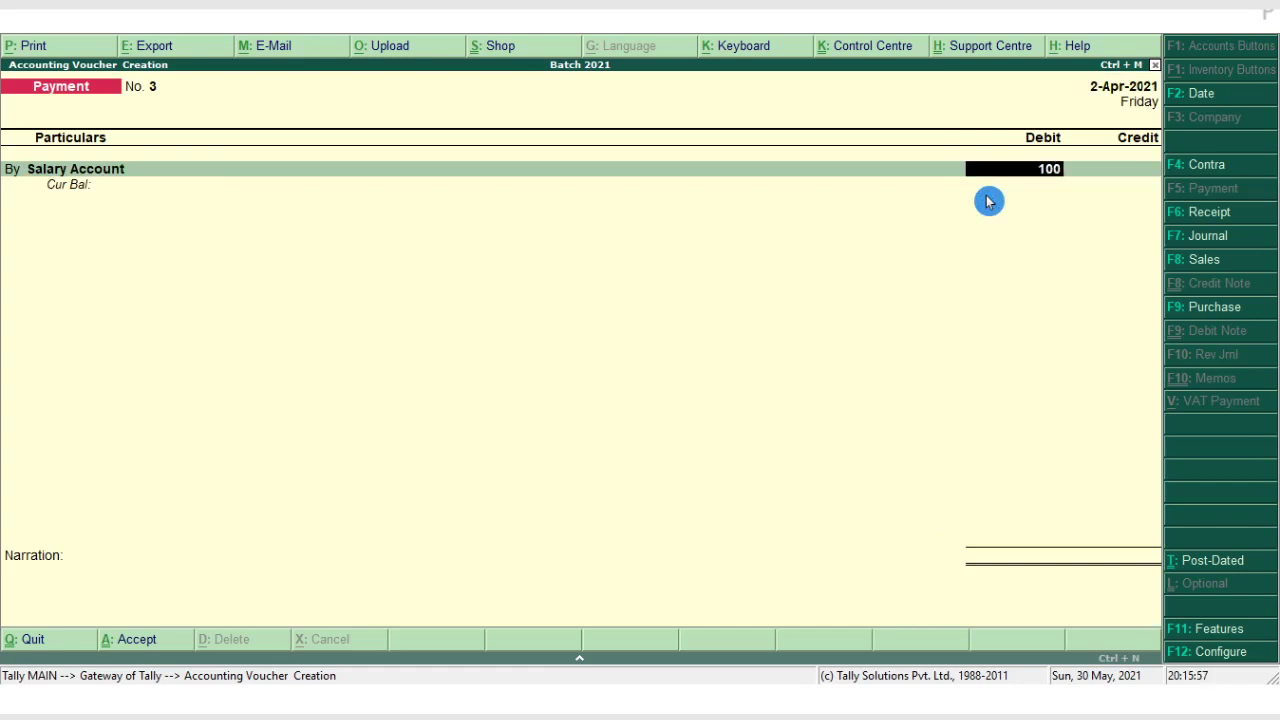
pyautogui.press('Return')
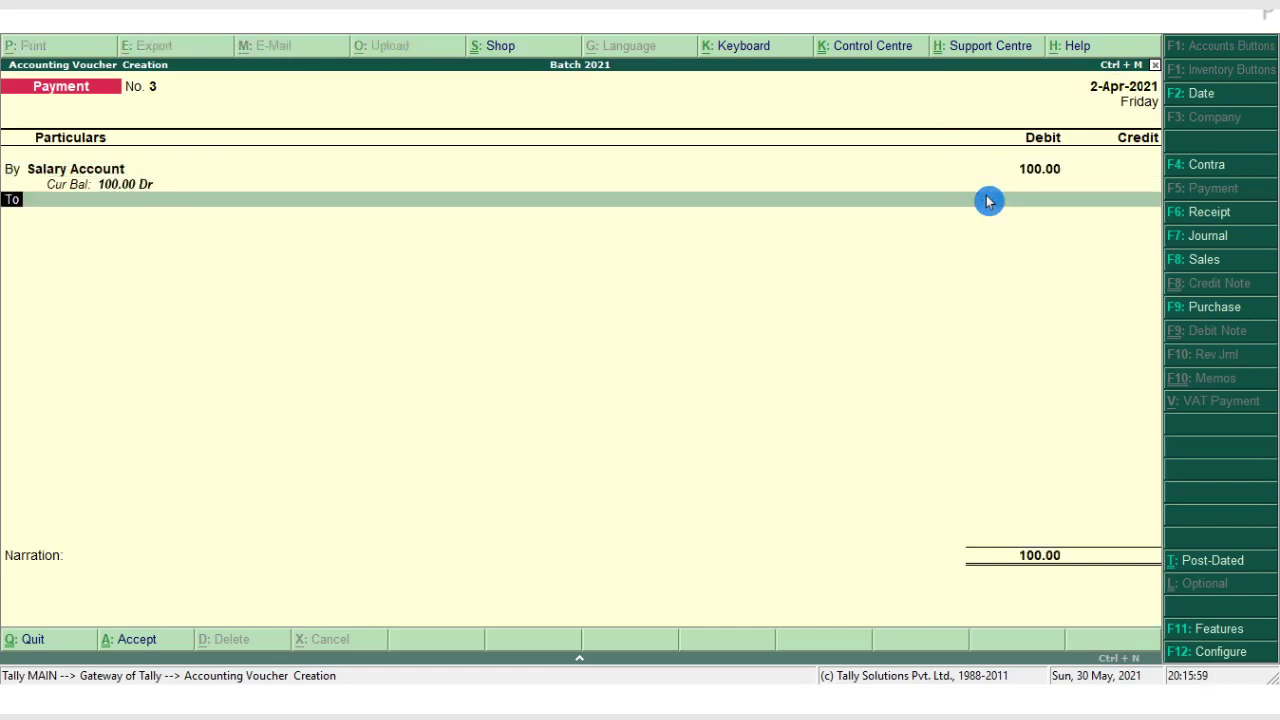
# Make the second line a By entry and debit Office Rent with 60.
pyautogui.write('by')
pyautogui.press('Return')
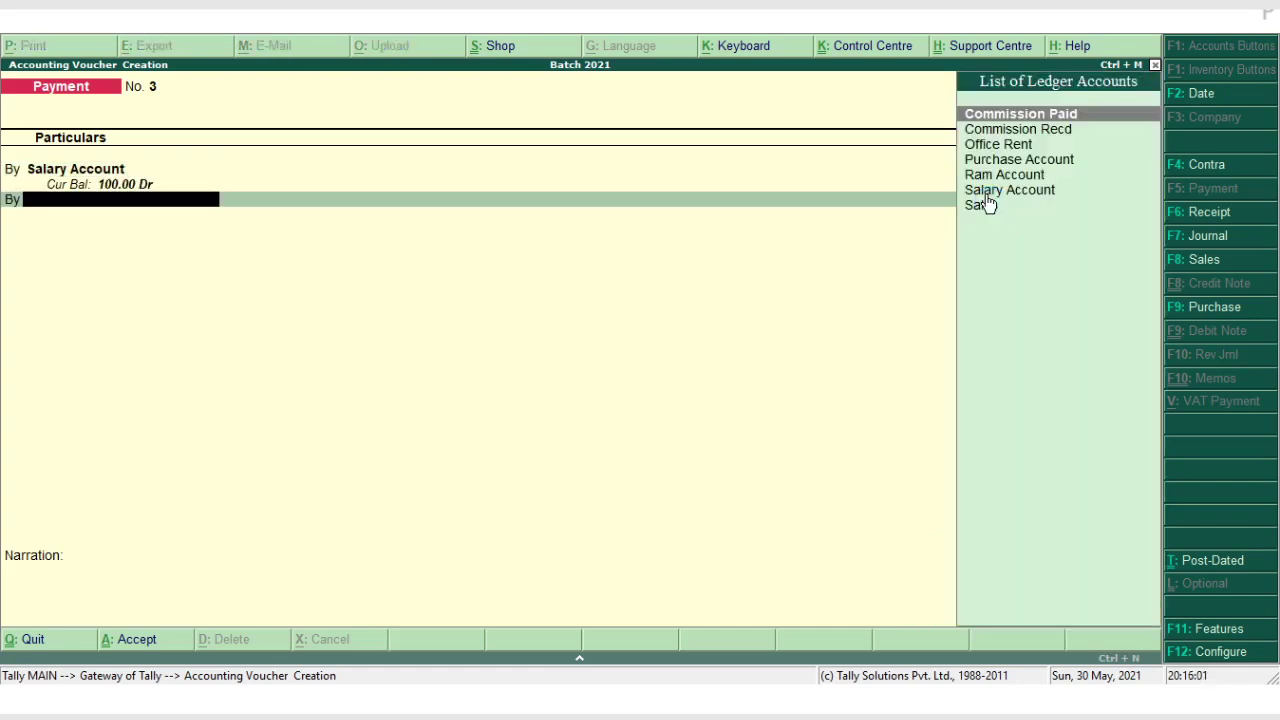
pyautogui.press('Down')
pyautogui.press('Down')
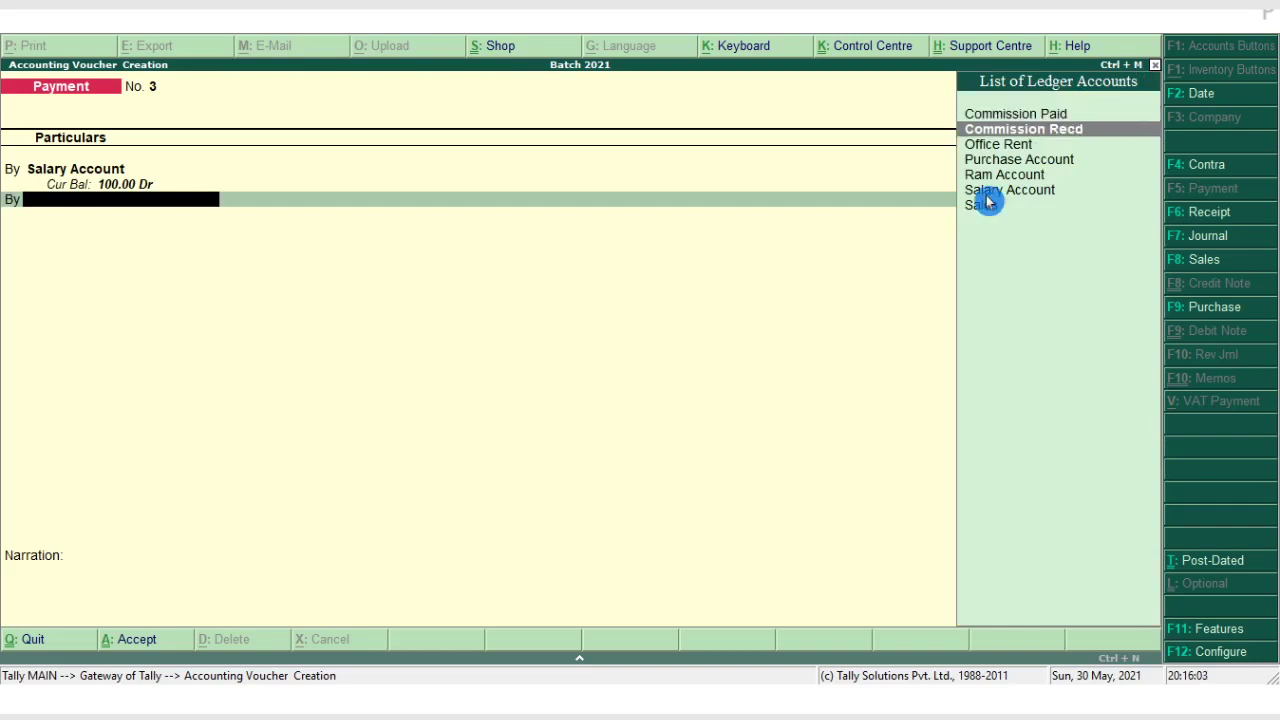
pyautogui.press('Return')
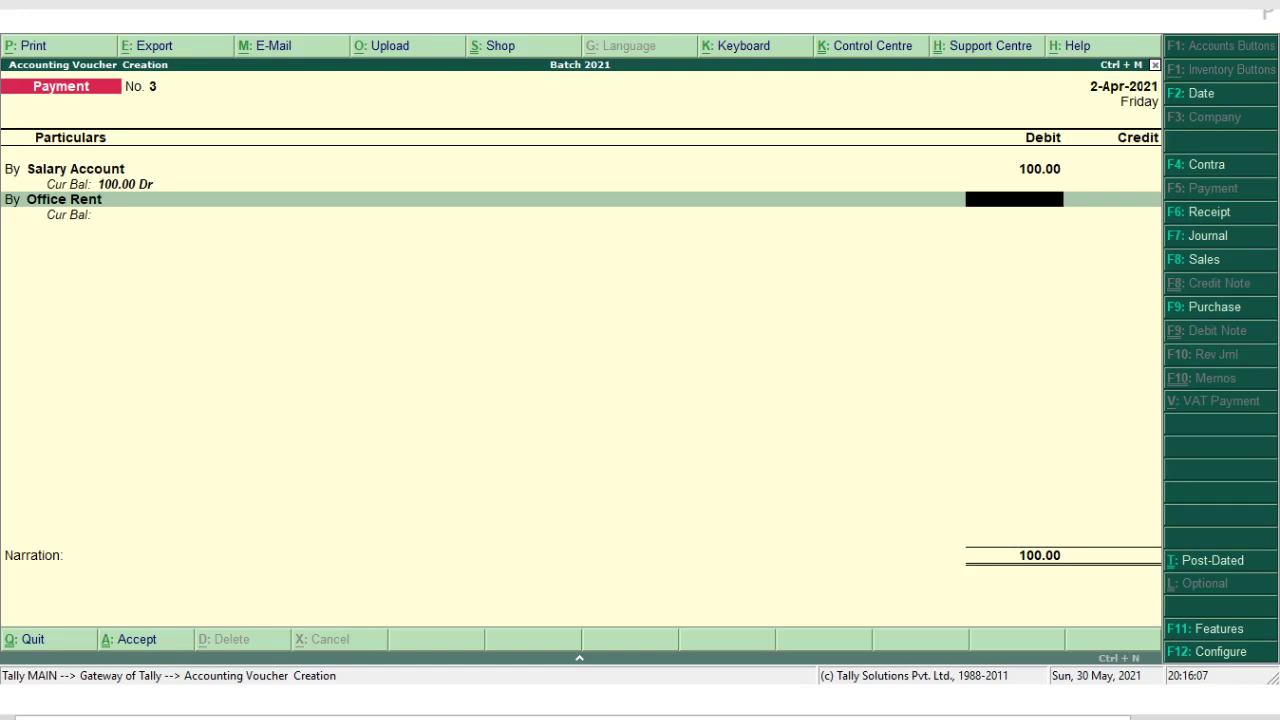
pyautogui.write('6')
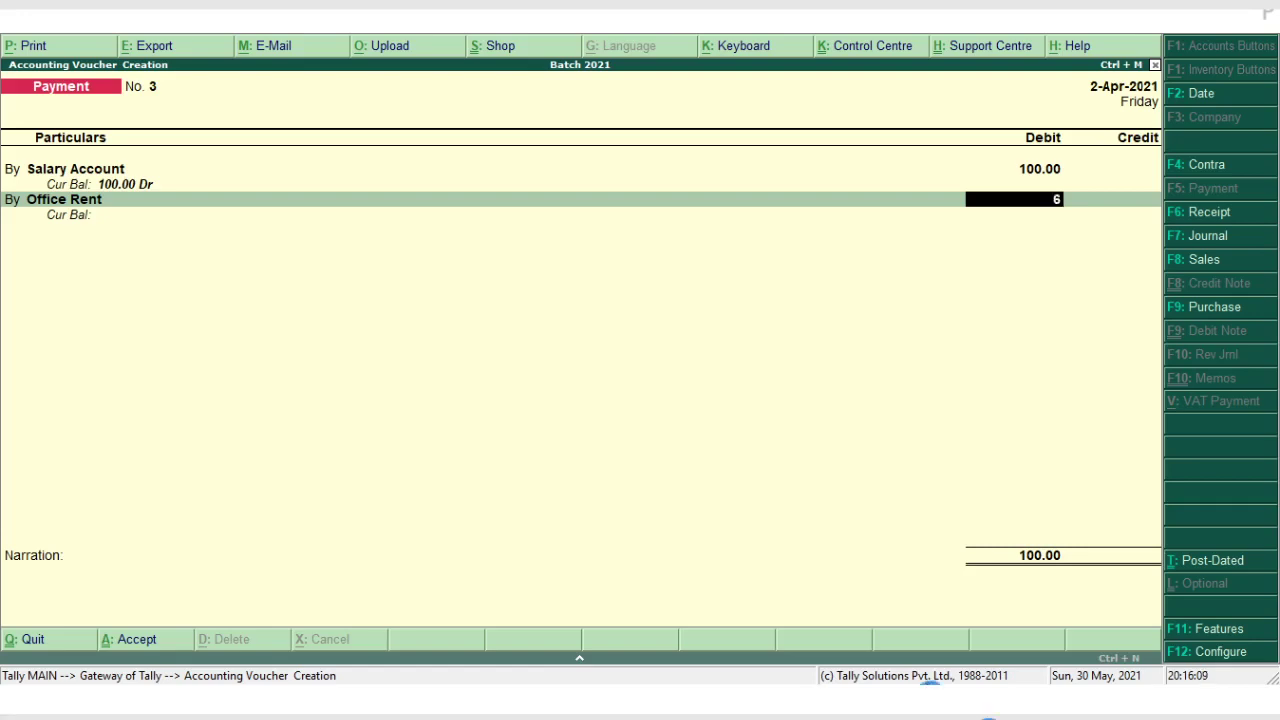
pyautogui.write('0')
pyautogui.press('Return')
# Add a To line crediting Cash with 160 for the combined salary and rent payment.
pyautogui.press('t')
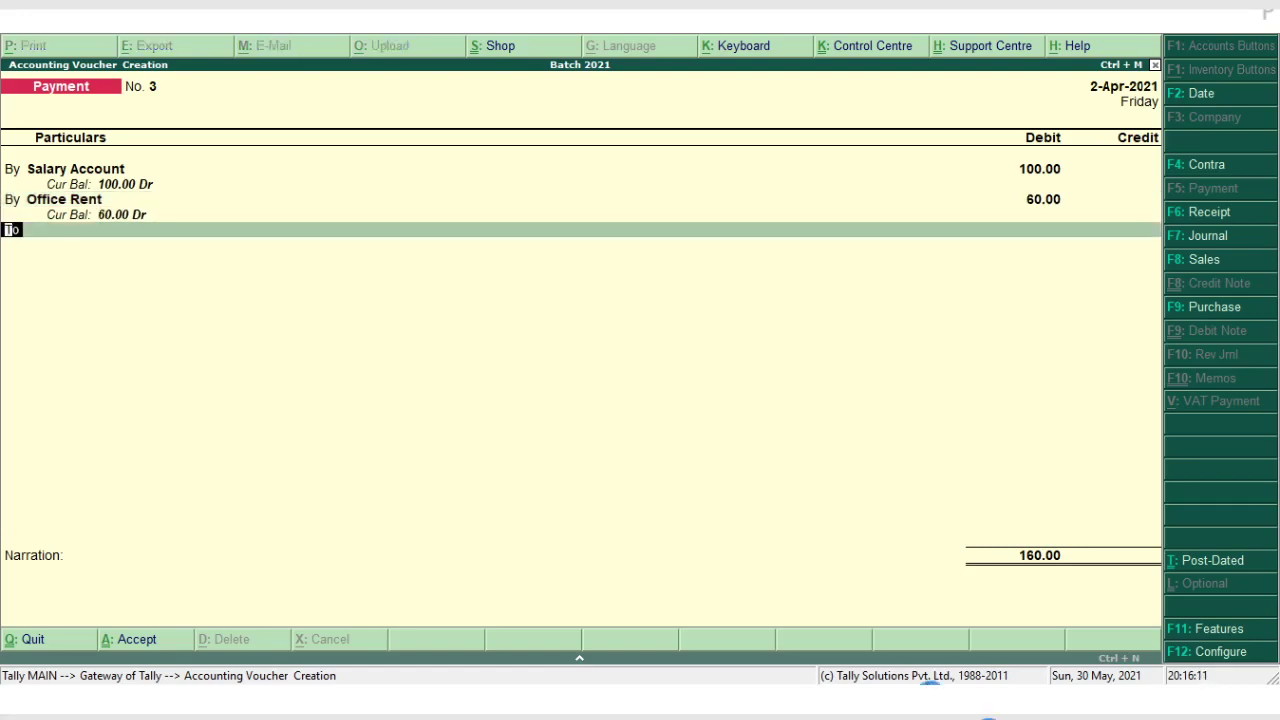
pyautogui.press('Return')
pyautogui.press('Return')
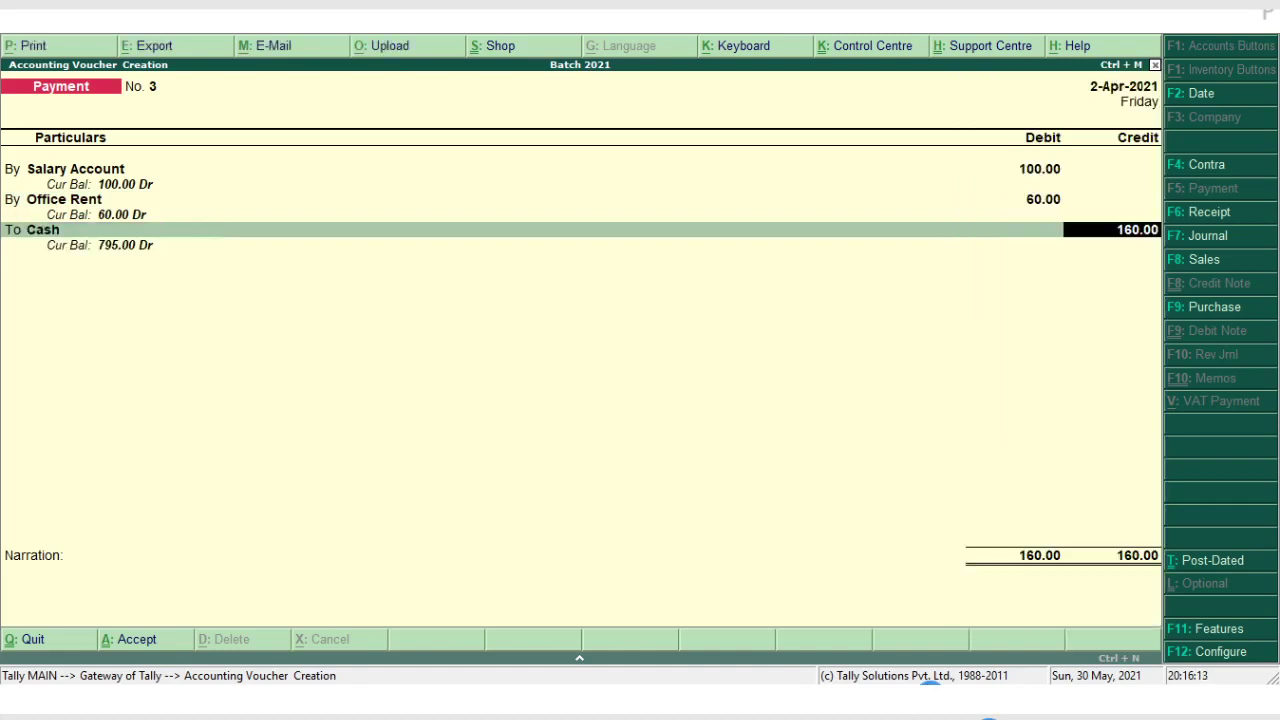
# Add the narration "being salary and office rent paid", save the payment voucher, and leave voucher entry.
pyautogui.press('Return')
pyautogui.write('be')
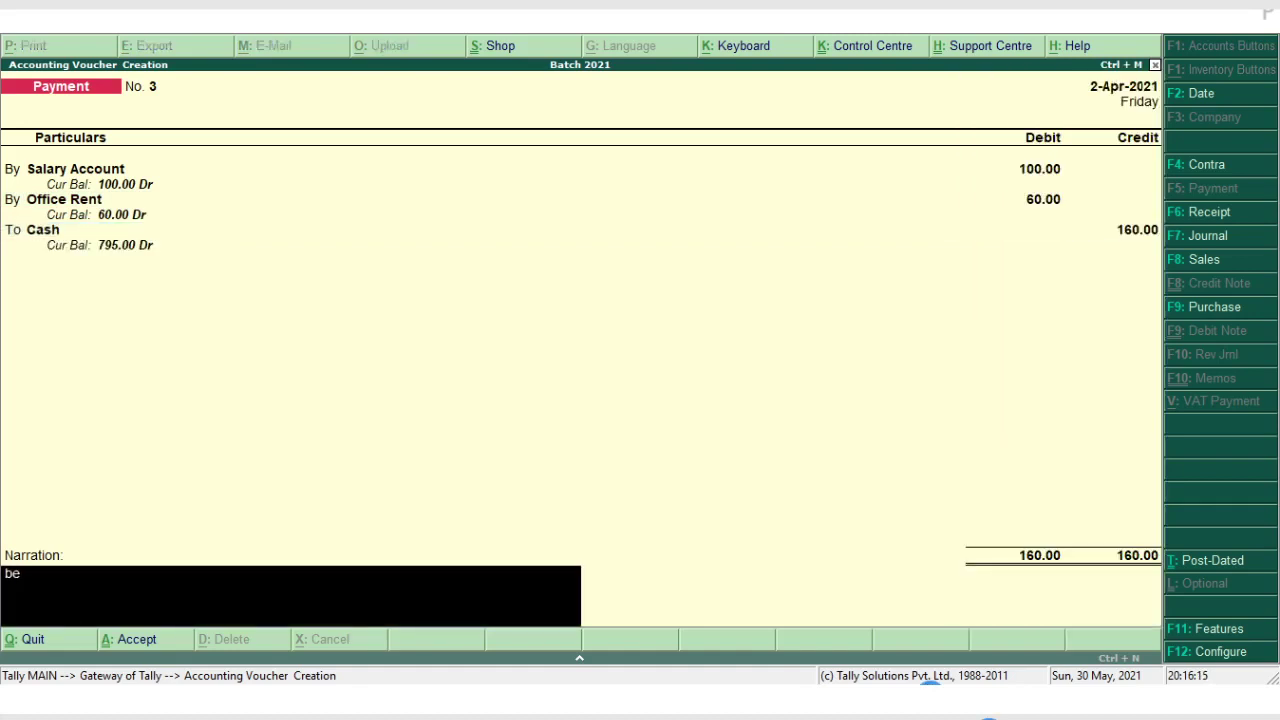
pyautogui.write('ing salary and office rent')
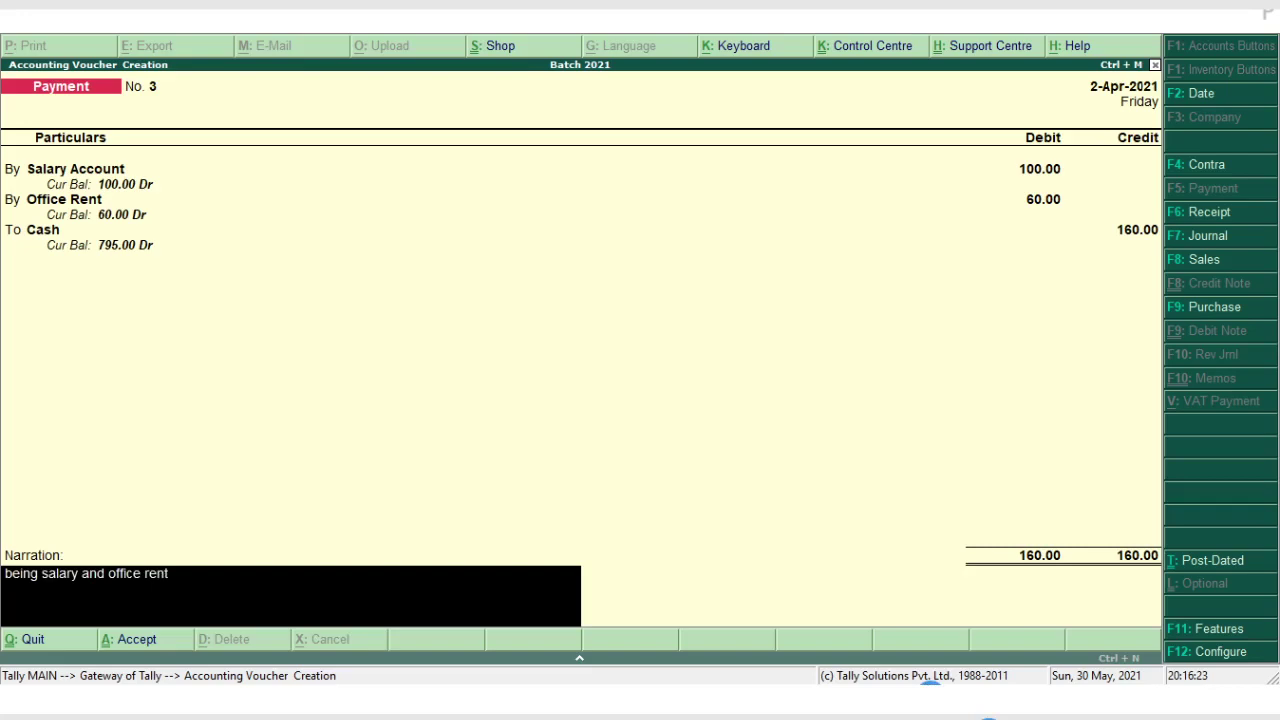
pyautogui.write(' paid')
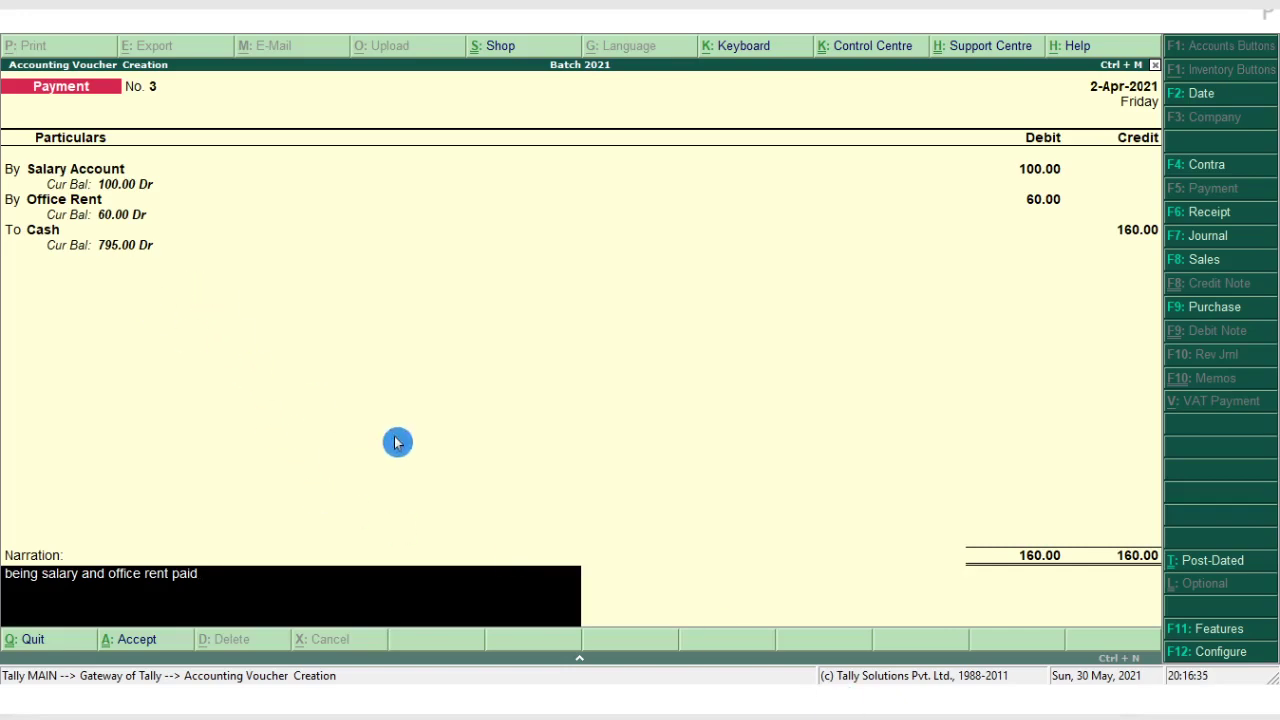
pyautogui.press('Return')
pyautogui.press('Return')
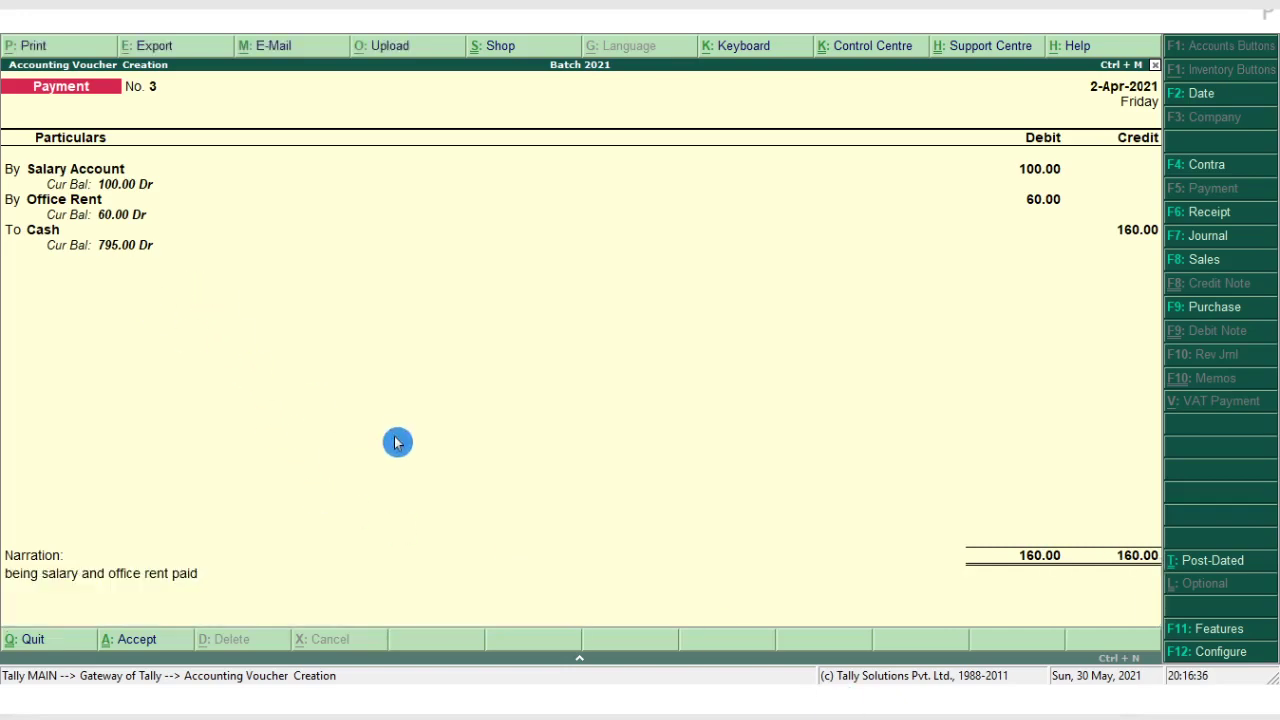
pyautogui.press('Escape')
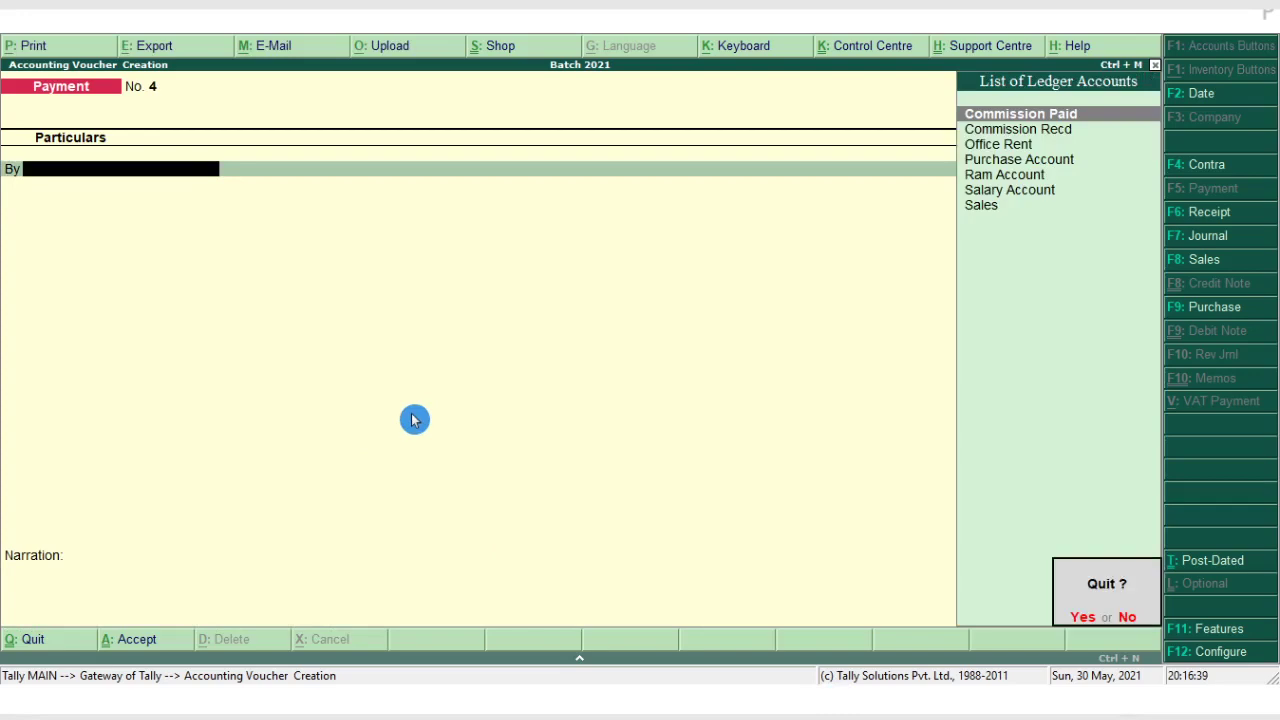
pyautogui.press('Return')
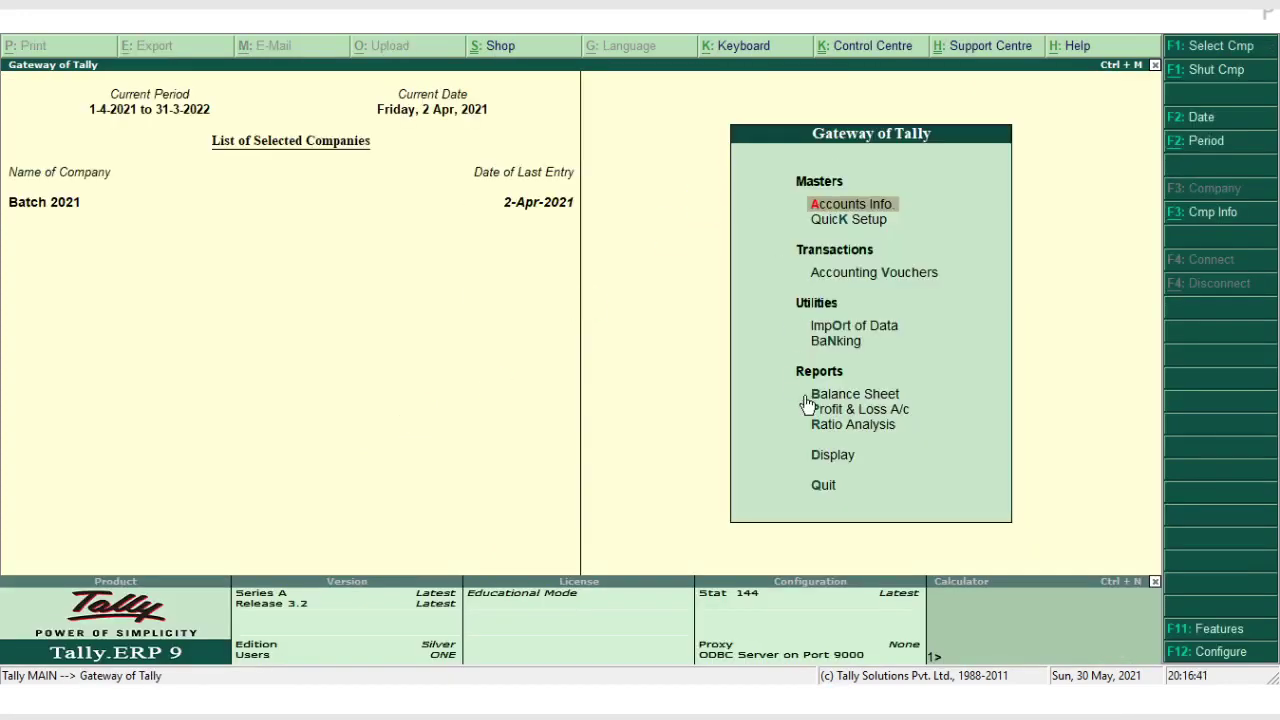
# Display the Cash/Bank Books summary from the account books.
pyautogui.click(834, 462)
pyautogui.click(834, 460)
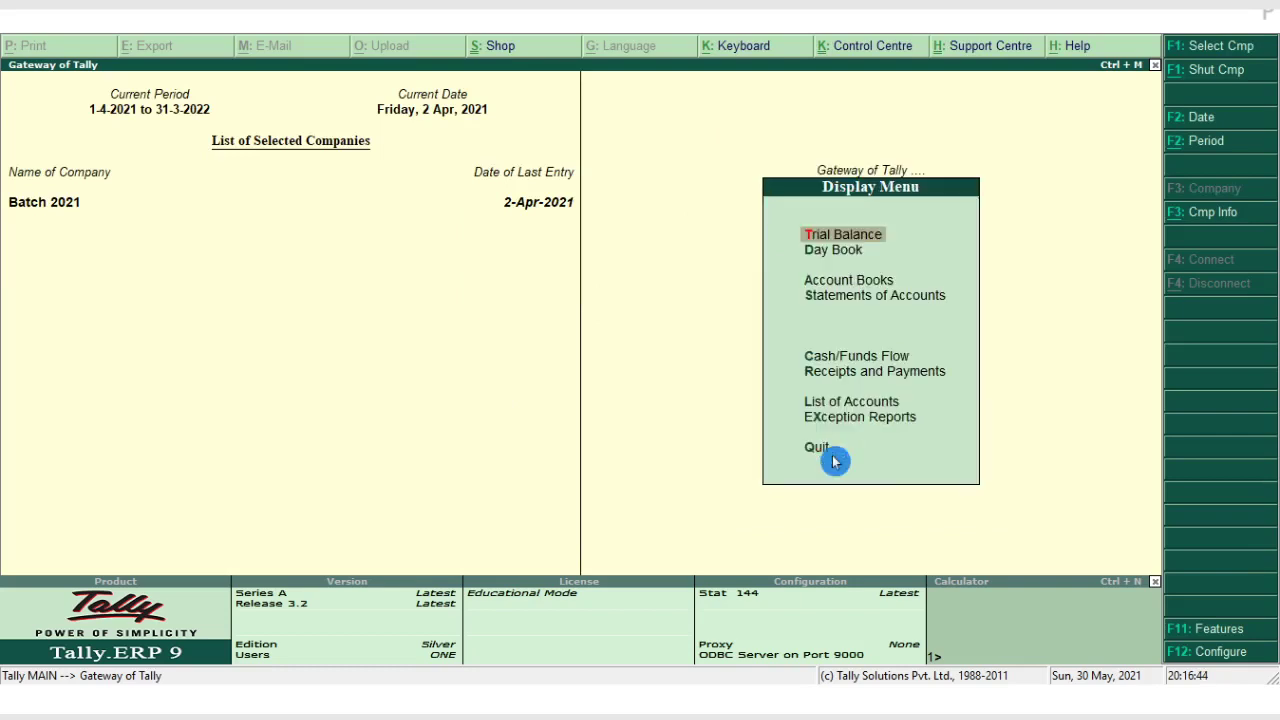
pyautogui.click(836, 282)
pyautogui.click(837, 284)
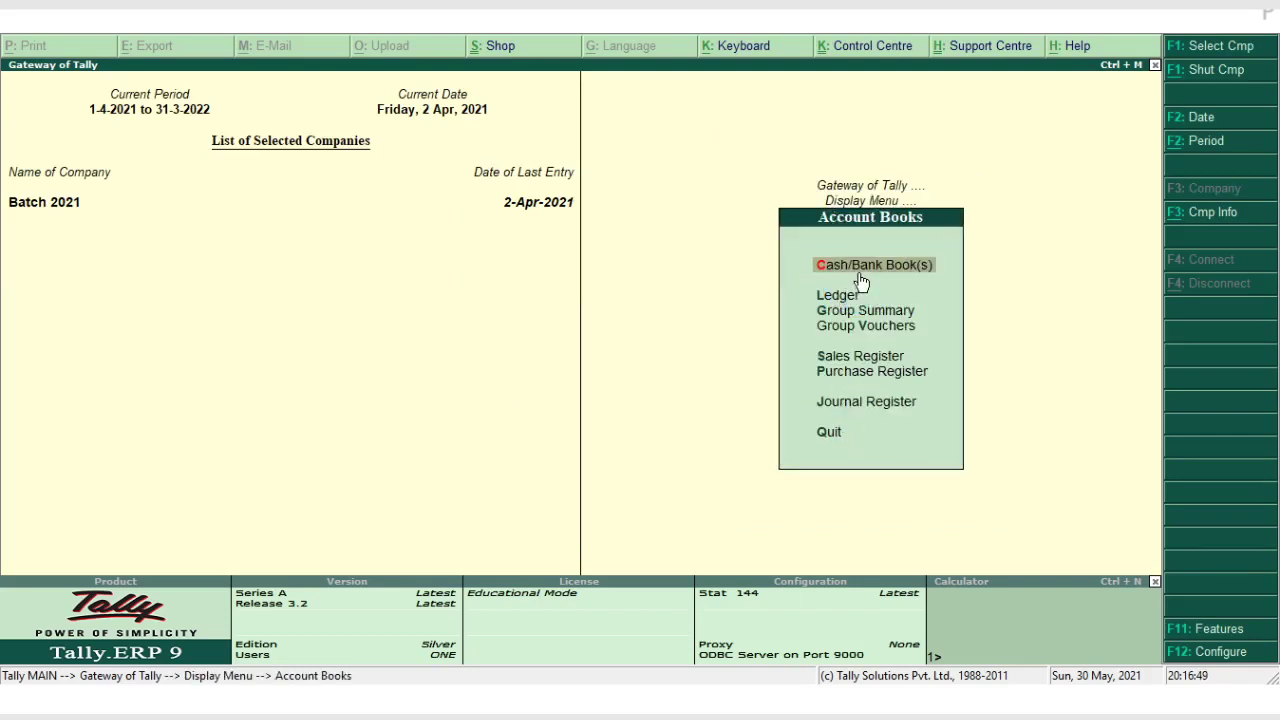
pyautogui.click(859, 279)
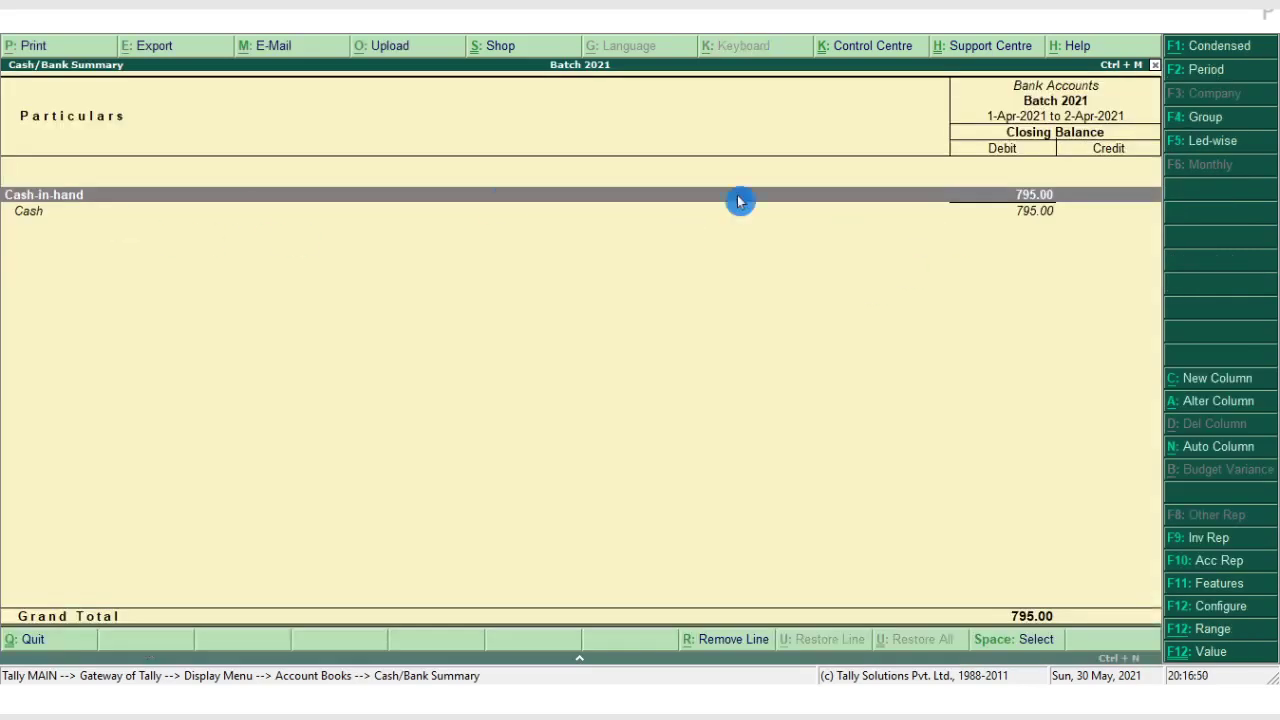